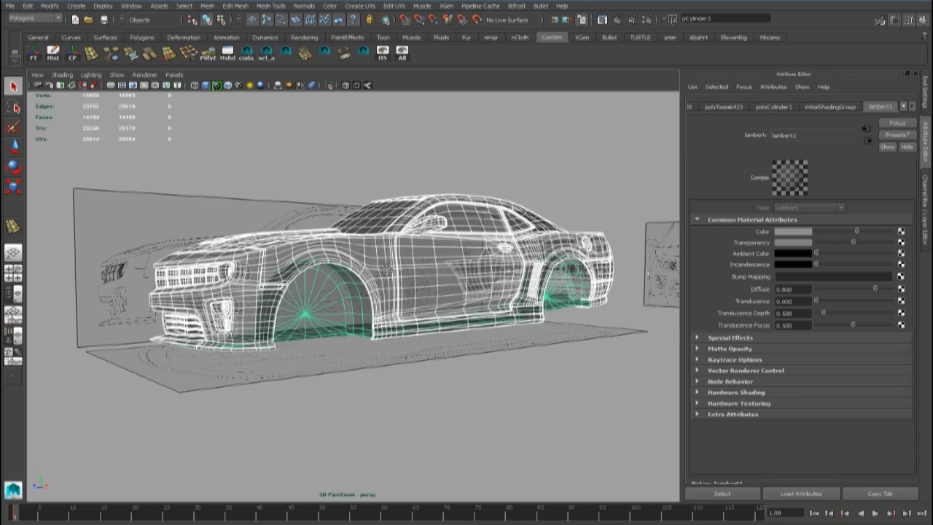
Hide the selected car geometry and frame the cylinder disc over the front wheel blueprint in the side view
left_click(383, 53)
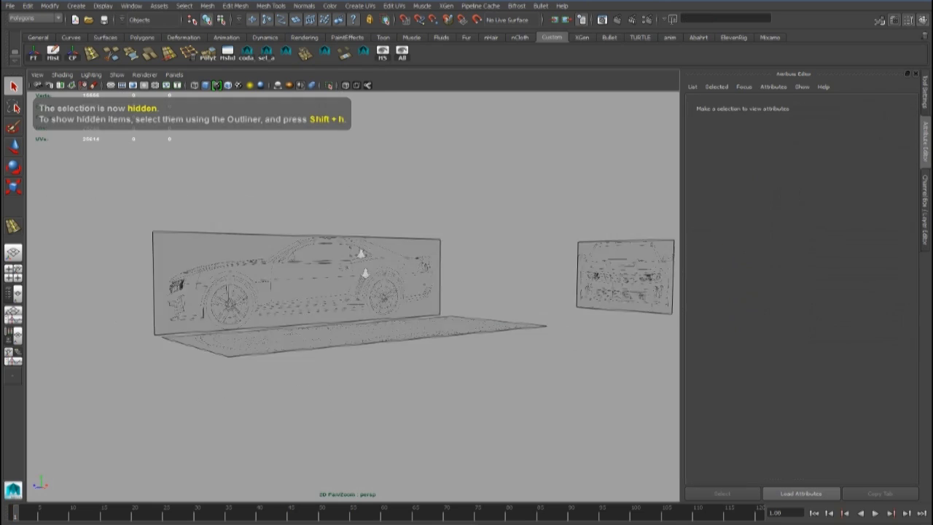
key("space")
key("space")
middle_click_drag(210, 314, 380, 292, "alt")
scroll(381, 293, "up", 4)
scroll(381, 293, "up", 5)
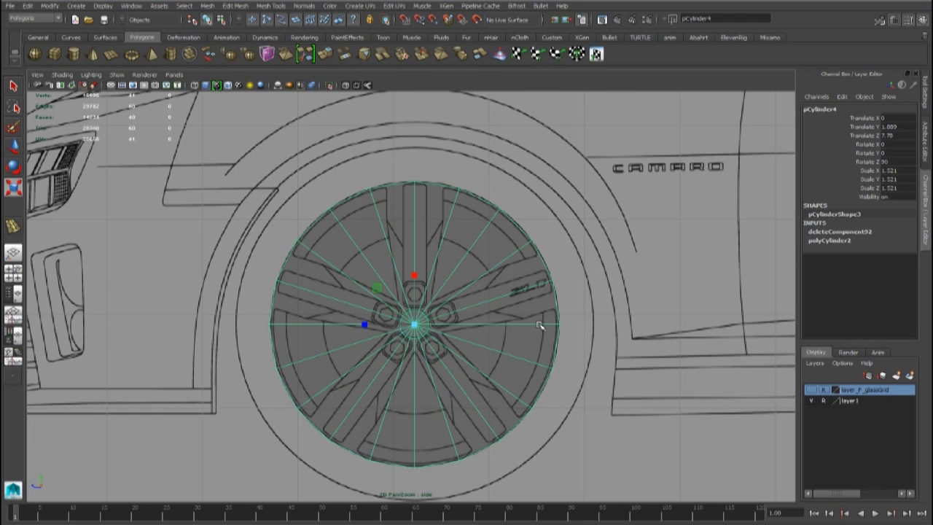
scroll(539, 292, "up", 1)
middle_click_drag(446, 363, 444, 382, "alt")
scroll(442, 326, "up", 3)
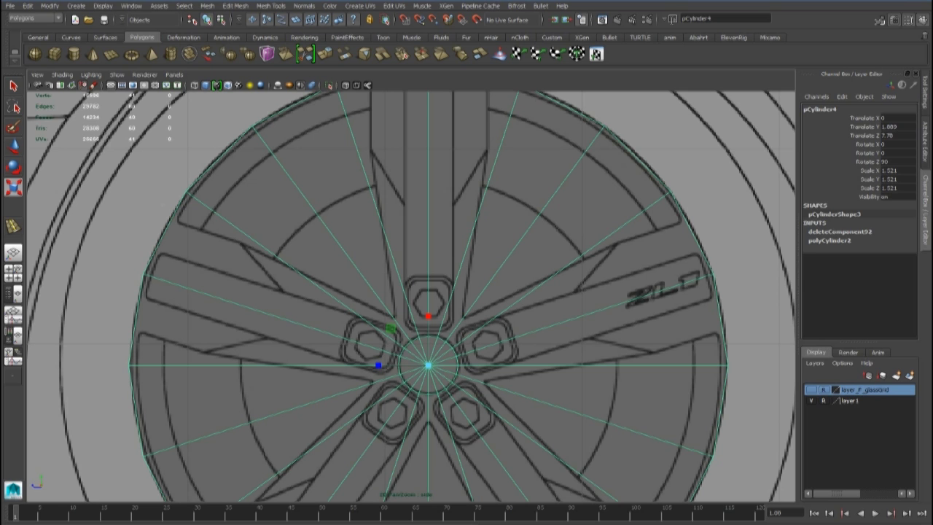
middle_click_drag(360, 295, 321, 342, "alt")
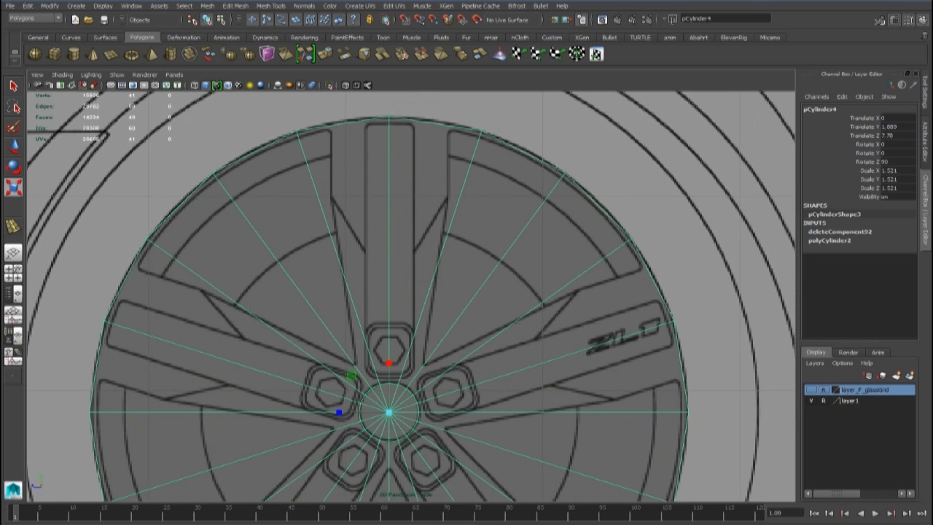
Center the disc's pivot and move the disc sideways out of the blueprint to Translate X 4.071
key("space")
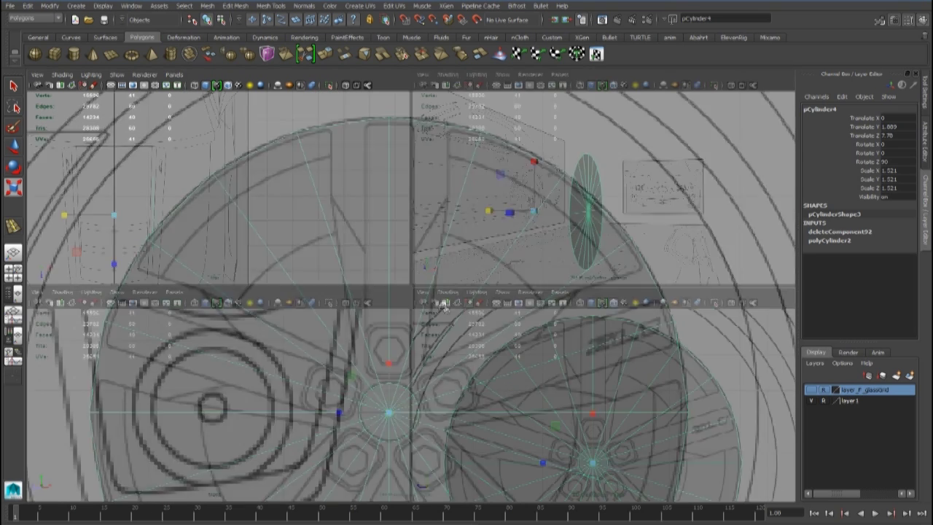
key("space")
left_click(552, 38)
left_click(73, 57)
middle_click_drag(317, 377, 309, 320, "alt")
key("w")
left_click_drag(323, 294, 533, 297)
key("space")
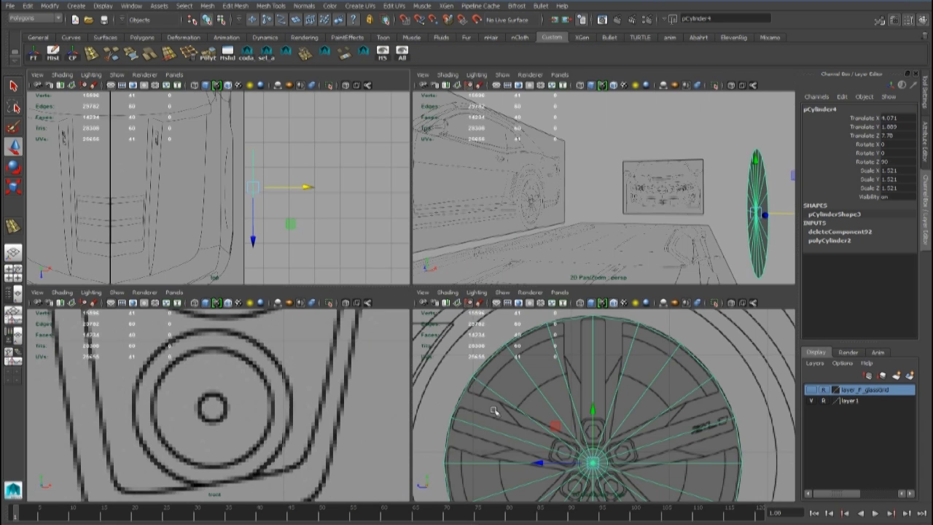
Insert an edge loop around the disc along the rim's mid-radius arc between the spokes
middle_click_drag(547, 429, 500, 373, "alt")
key("space")
key("y")
left_click_drag(394, 231, 391, 225)
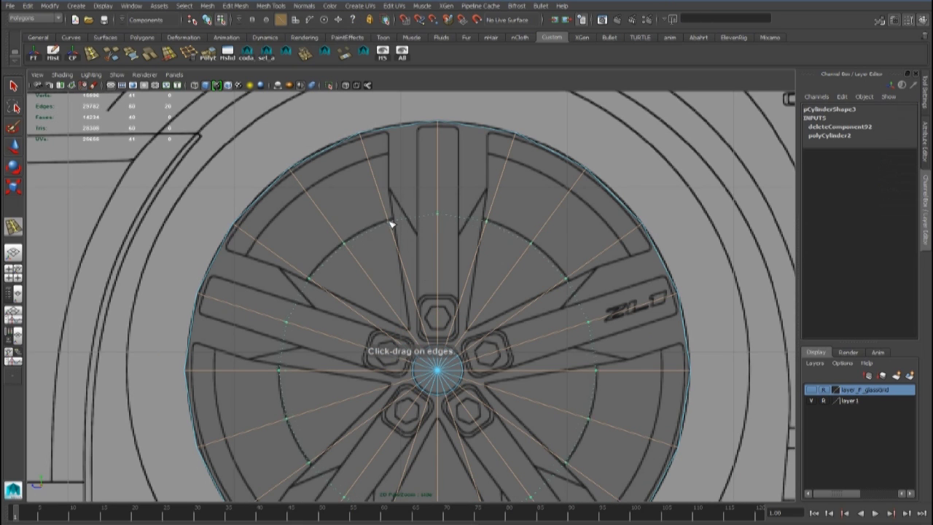
left_click(389, 222)
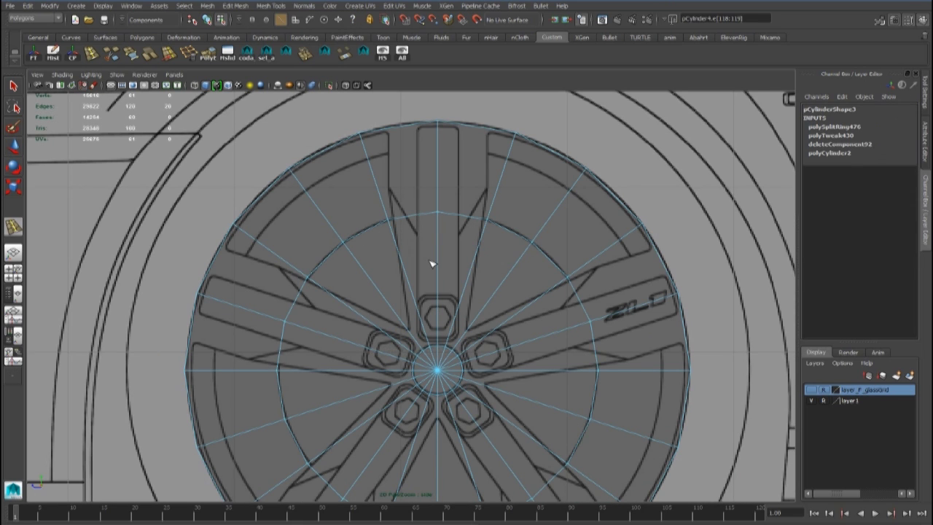
Insert two more edge loops, one around the hub cap circle and one through the ring of lug nuts
right_click_drag(430, 262, 520, 210)
left_click(91, 55)
middle_click_drag(377, 307, 362, 233, "alt")
right_click_drag(362, 233, 448, 258, "alt")
left_click_drag(461, 256, 452, 264)
scroll(453, 271, "down", 5)
scroll(439, 294, "up", 4)
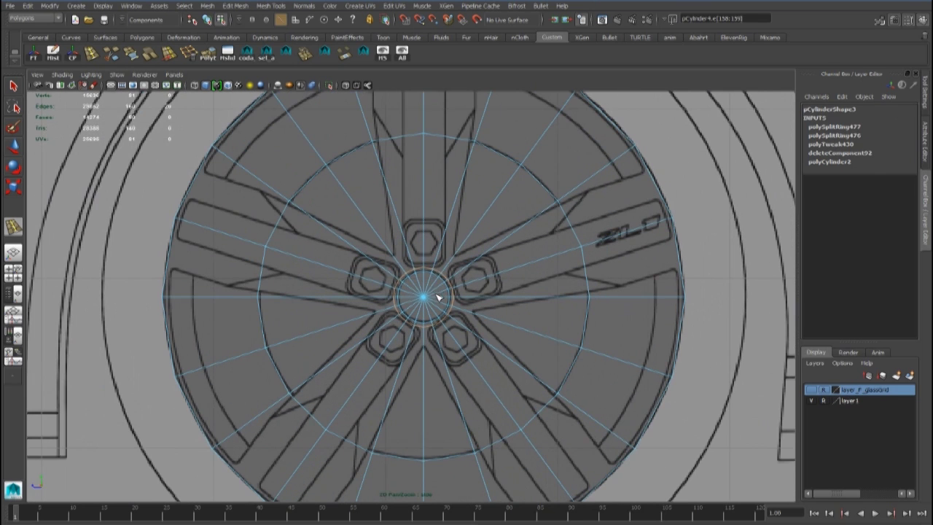
left_click(427, 249)
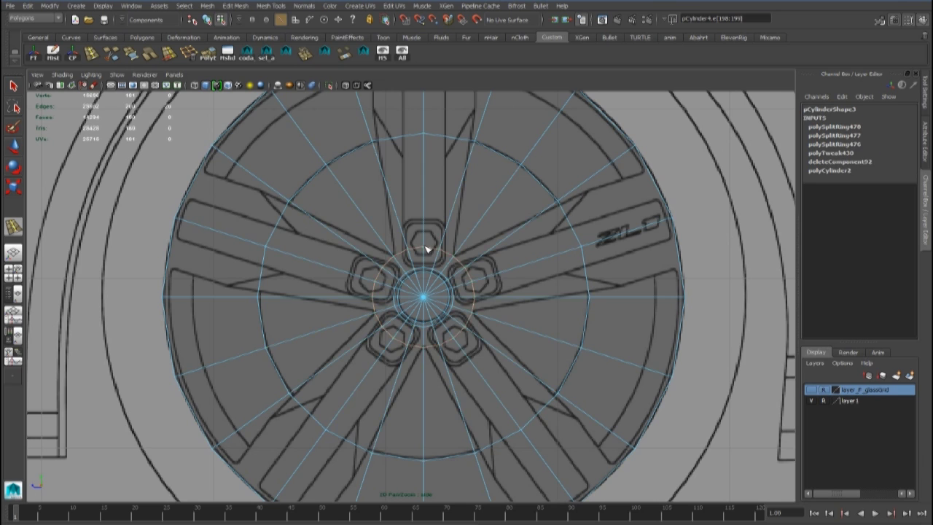
Scale the two mid-radius loop vertices beside the top spoke's centerline inward to the edges of its raised center strip
middle_click_drag(427, 250, 432, 318, "alt")
left_click(16, 86)
right_click_drag(415, 209, 379, 211)
left_click(376, 205)
key("r")
left_click_drag(376, 205, 406, 207)
scroll(424, 304, "up", 4)
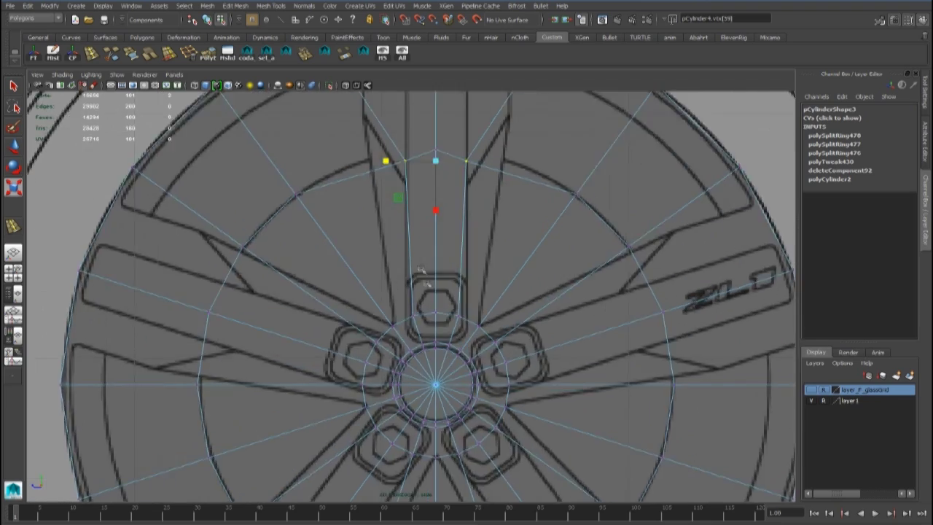
Scale the two lug-nut loop vertices beside the top spoke's centerline outward to the edges of the center strip
middle_click_drag(418, 339, 412, 293, "alt")
scroll(416, 282, "down", 6)
scroll(408, 277, "up", 9)
left_click(391, 258)
left_click(490, 258, "shift")
left_click_drag(391, 257, 373, 256)
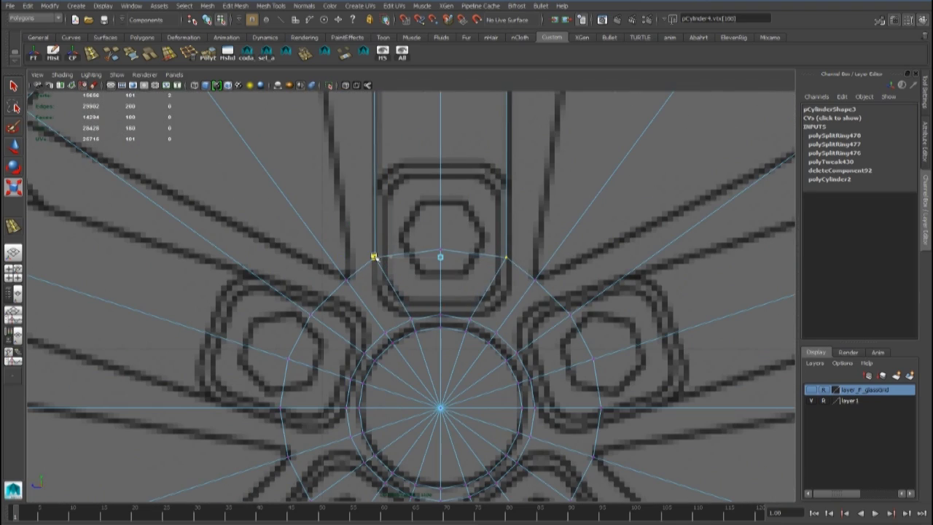
Scale the two rim vertices beside the top spoke's centerline inward to the center strip's edges and raise them to the rim outline
scroll(481, 367, "down", 8)
middle_click_drag(459, 185, 508, 450, "alt")
left_click(396, 282)
left_click(500, 284, "shift")
scroll(489, 304, "up", 3)
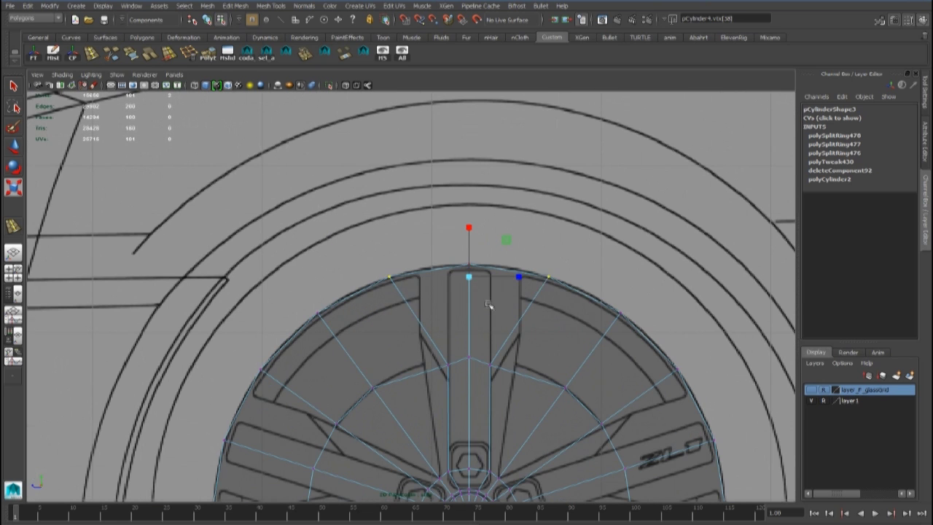
left_click_drag(518, 281, 481, 277)
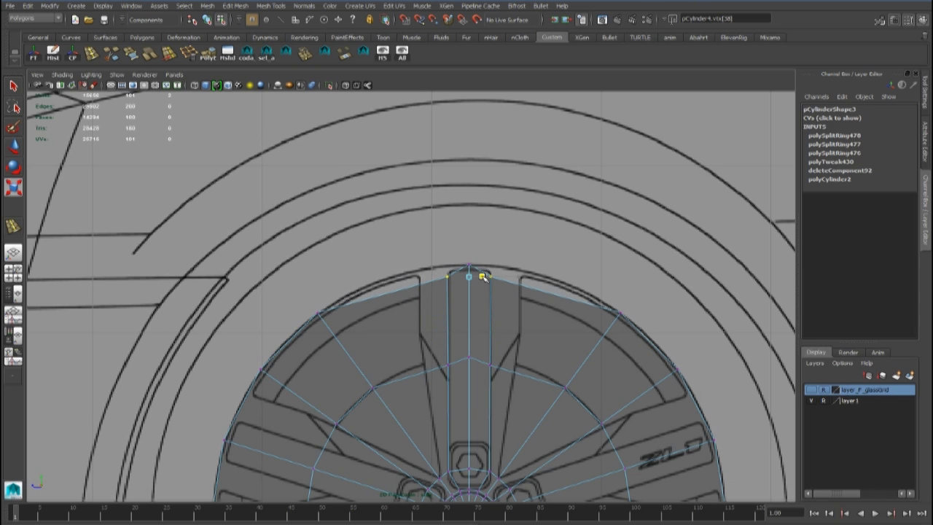
right_click_drag(481, 277, 519, 276, "alt")
middle_click_drag(519, 276, 472, 312, "alt")
key("w")
left_click_drag(463, 249, 462, 230)
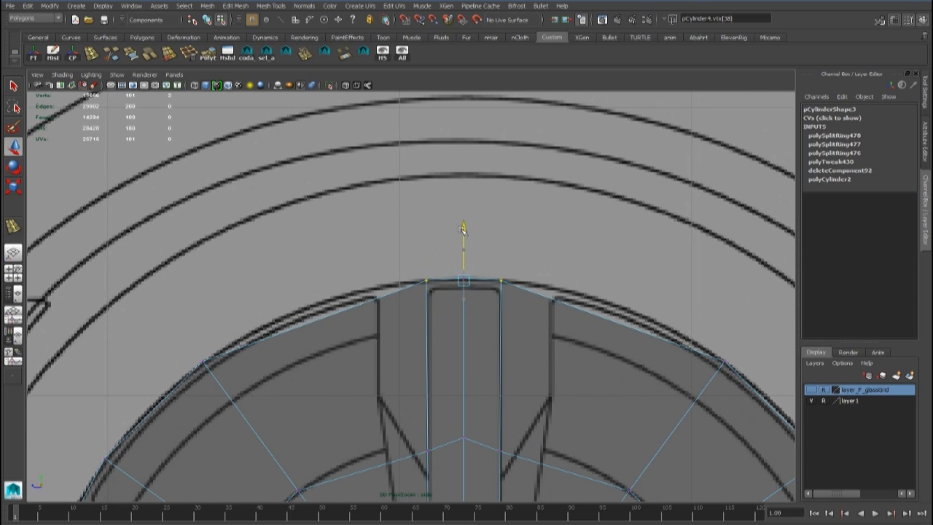
Scale the next pair of mid-radius loop vertices inward onto the top spoke's outer edges
scroll(461, 228, "down", 4)
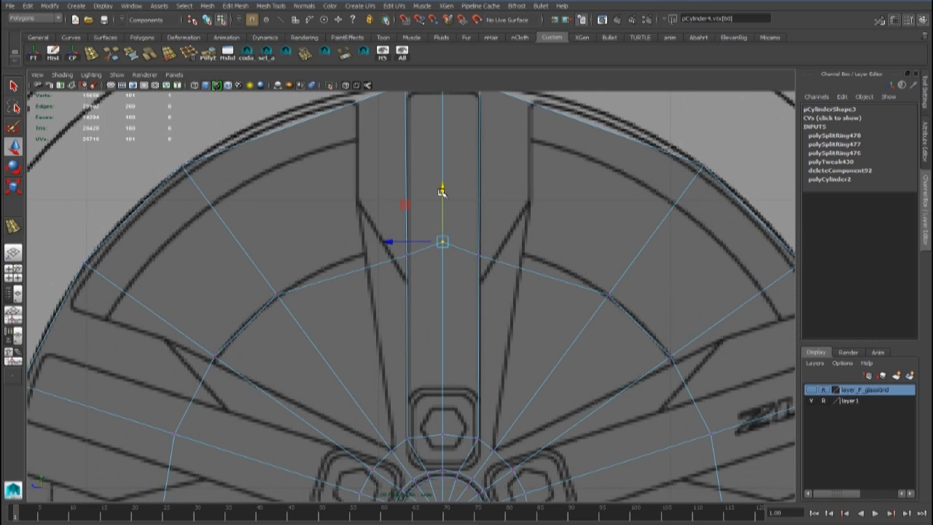
middle_click_drag(403, 279, 427, 213, "alt")
left_click(300, 226)
left_click(632, 227, "shift")
middle_click_drag(508, 229, 467, 256, "alt")
key("r")
left_click_drag(410, 250, 439, 253)
Scale the next pair of rim vertices inward to the top spoke's outer edges and raise them to the rim outline
middle_click_drag(447, 232, 454, 342, "alt")
left_click_drag(198, 200, 218, 244)
left_click_drag(628, 178, 744, 256, "shift")
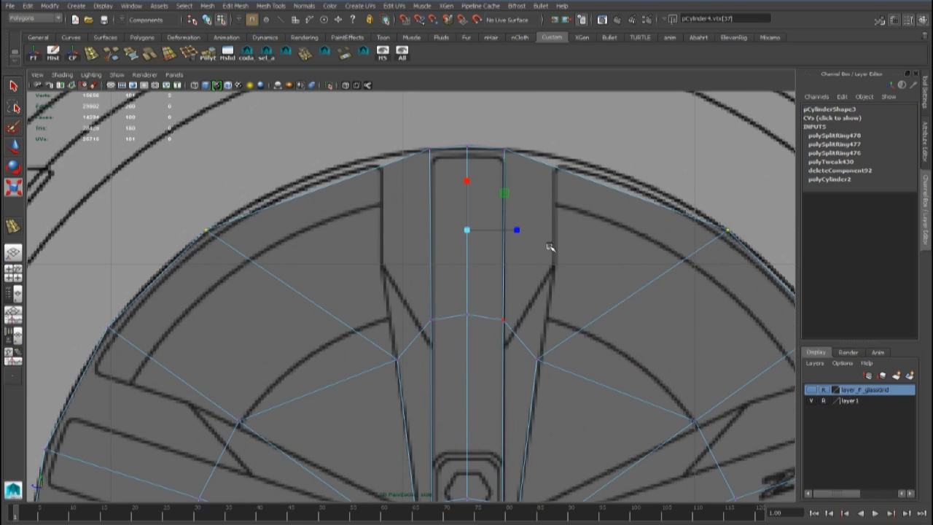
left_click_drag(516, 231, 485, 231)
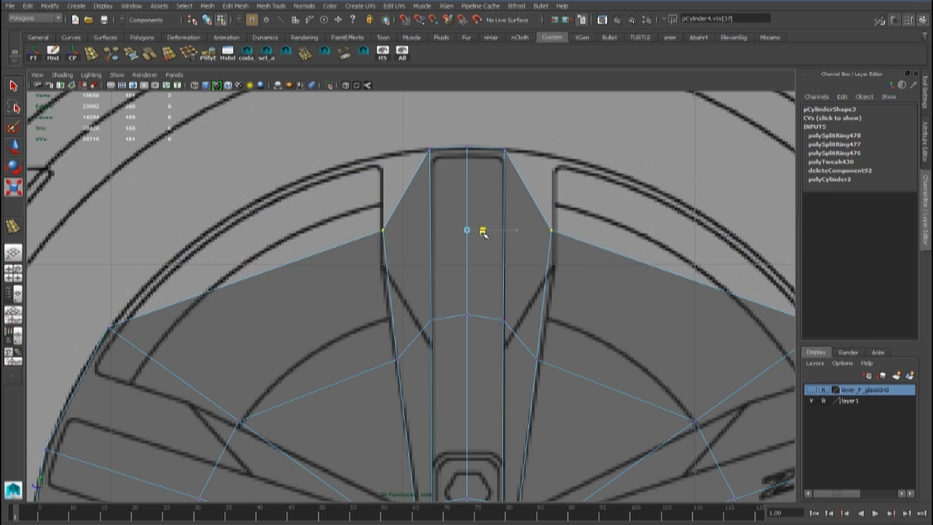
key("w")
left_click_drag(466, 176, 476, 102)
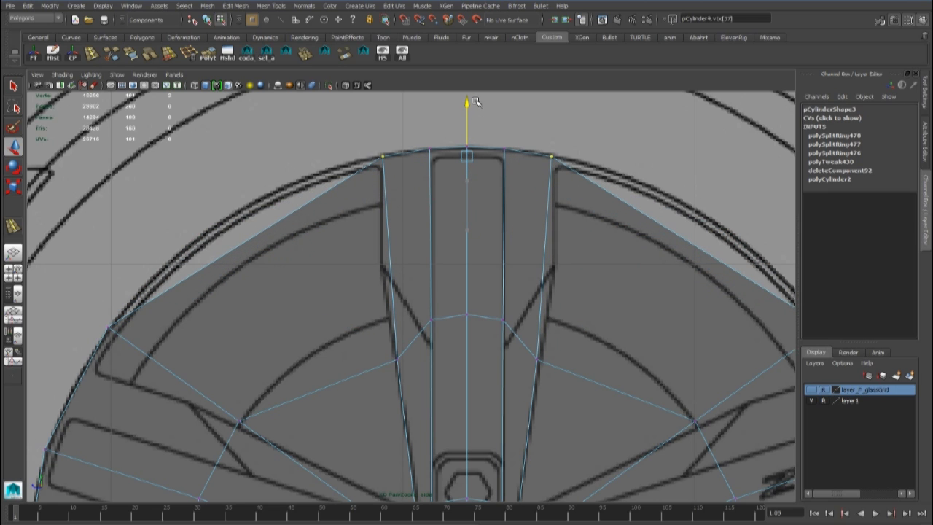
Insert an edge loop around the hub just inside the loop that runs through the lug nuts
right_click_drag(510, 262, 477, 291, "alt")
middle_click_drag(476, 292, 467, 262, "alt")
right_click_drag(437, 274, 464, 238)
right_click_drag(416, 262, 452, 313, "alt")
middle_click_drag(452, 314, 470, 237, "alt")
scroll(470, 234, "up", 6)
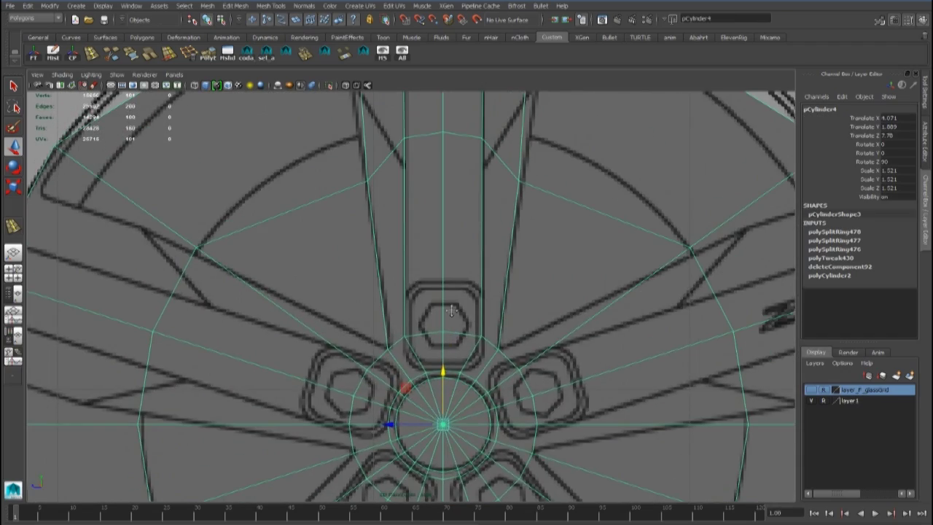
left_click(91, 54)
left_click_drag(439, 293, 439, 293)
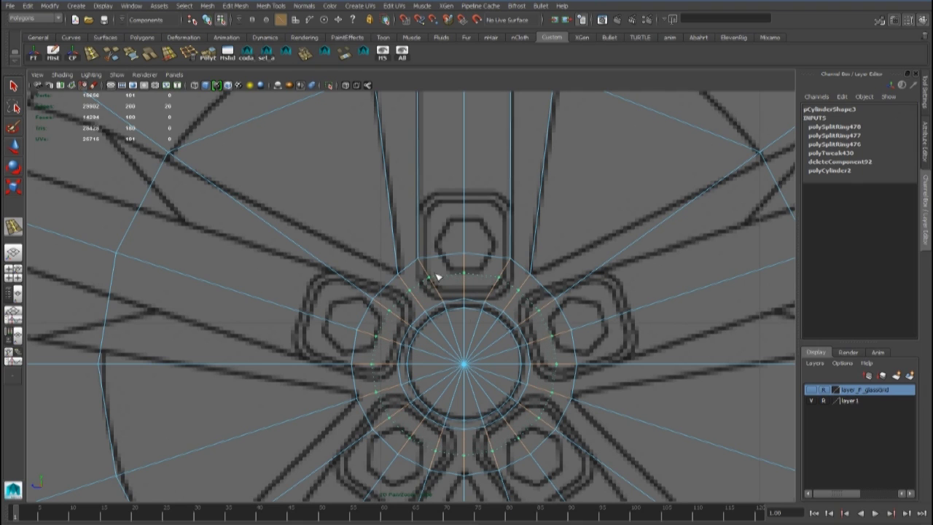
left_click(436, 270)
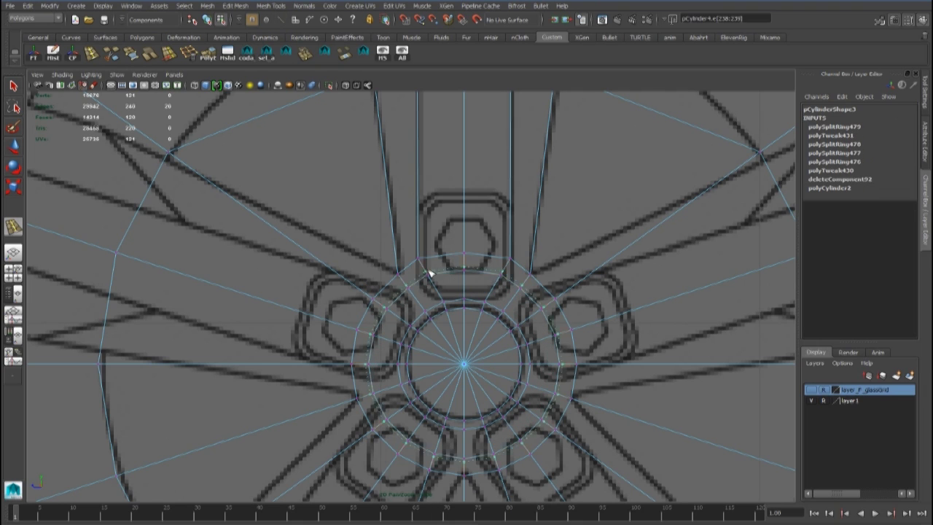
Widen the new loop's vertex pair below the top lug nut to the recess edges and lower the pair slightly
key("w")
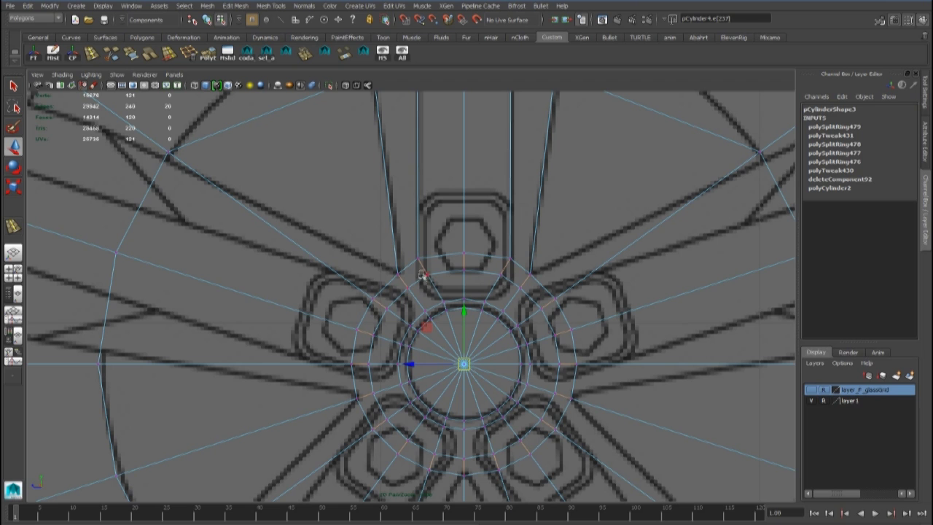
left_click(425, 271)
left_click(504, 277, "shift")
key("r")
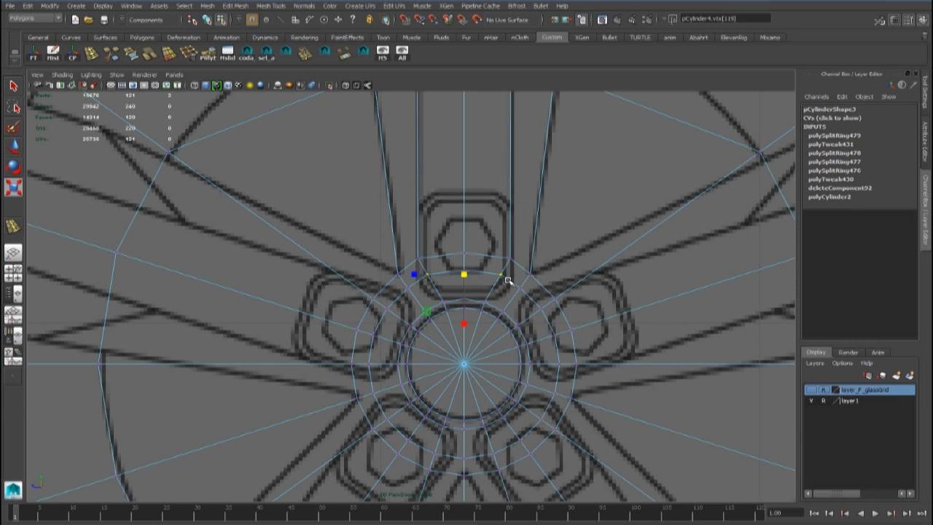
scroll(505, 277, "up", 3)
left_click_drag(443, 261, 435, 261)
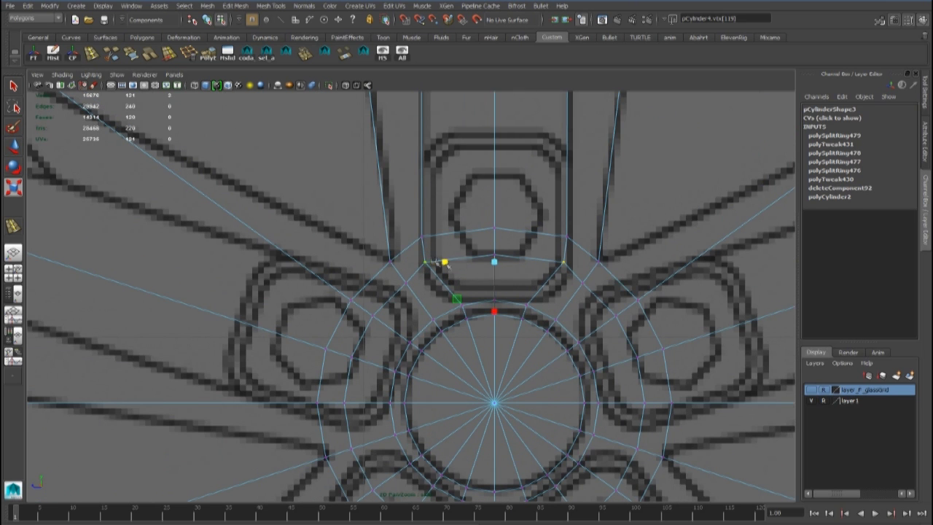
key("w")
scroll(516, 271, "up", 2)
left_click_drag(451, 242, 452, 250)
Shape the top spoke's mid-radius vertices into a V by lowering the center ones and moving the outer pair up to the spoke's corners
mouse_move(453, 252)
right_mouse_down("alt")
mouse_move(459, 306)
mouse_move(437, 251)
right_mouse_up("alt")
middle_click_drag(437, 251, 452, 309, "alt")
right_click_drag(444, 309, 468, 357, "alt")
middle_click_drag(468, 357, 457, 350, "alt")
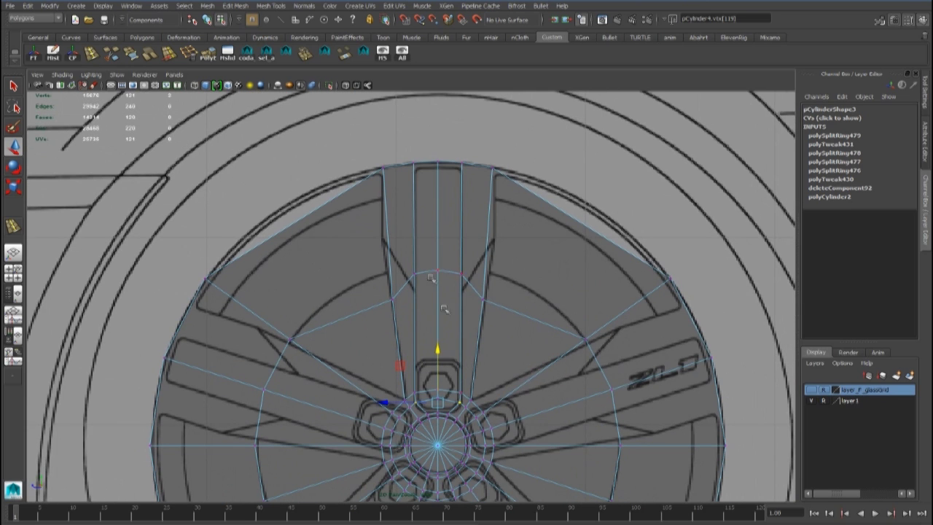
left_click_drag(426, 256, 443, 282)
left_click_drag(436, 216, 437, 236)
left_click_drag(490, 313, 491, 241)
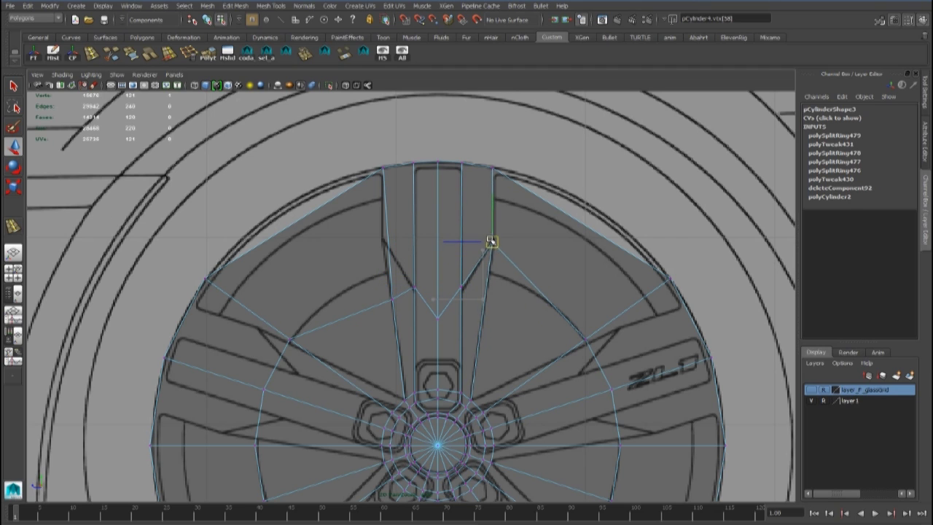
left_click(392, 299)
left_click_drag(392, 297, 384, 242)
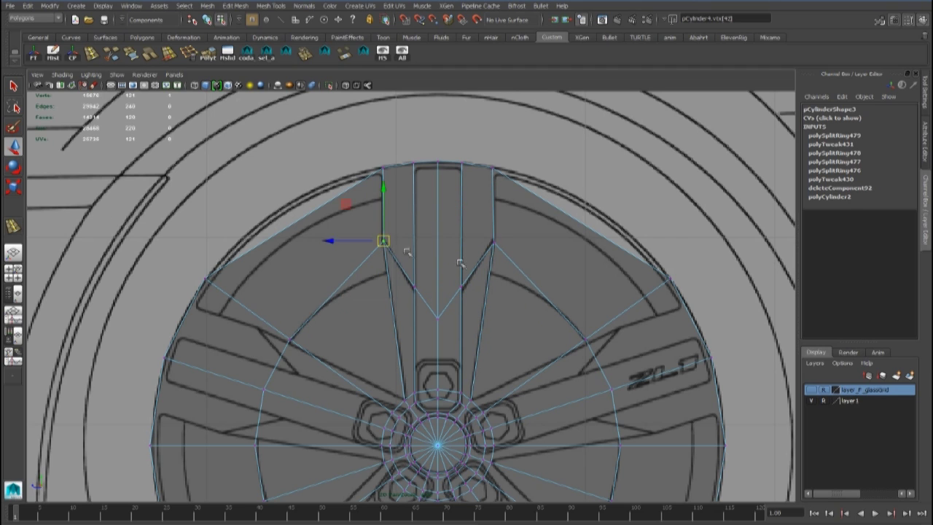
Fine-tune the V by raising the right corner vertex and lowering the three middle vertices, and return to object selection
middle_click_drag(460, 262, 460, 284, "alt")
scroll(479, 325, "up", 5)
middle_click_drag(542, 225, 505, 279, "alt")
left_click(560, 275)
left_click_drag(564, 232, 563, 220)
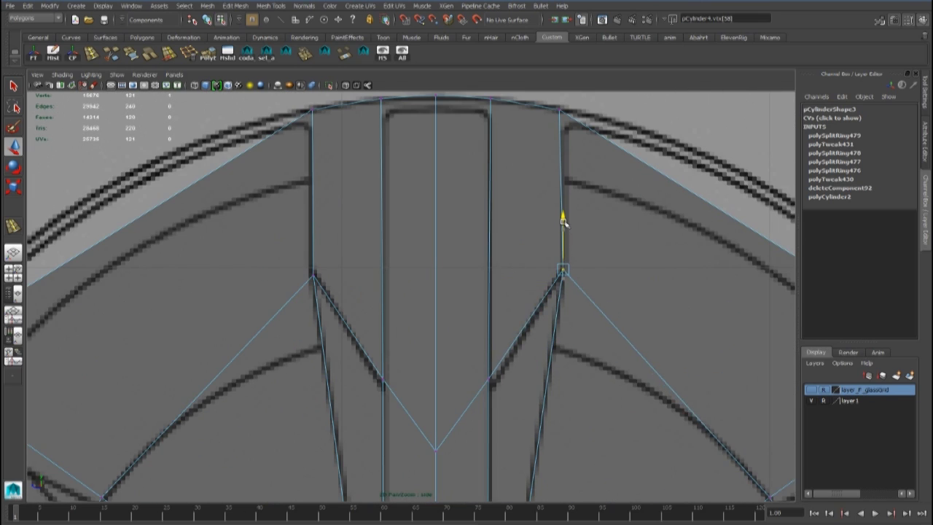
middle_click_drag(446, 371, 436, 309, "alt")
left_click_drag(371, 296, 483, 405)
left_click_drag(424, 301, 425, 311)
scroll(478, 256, "down", 10)
middle_click_drag(478, 256, 485, 285, "alt")
scroll(428, 353, "up", 3)
middle_click_drag(429, 353, 452, 313, "alt")
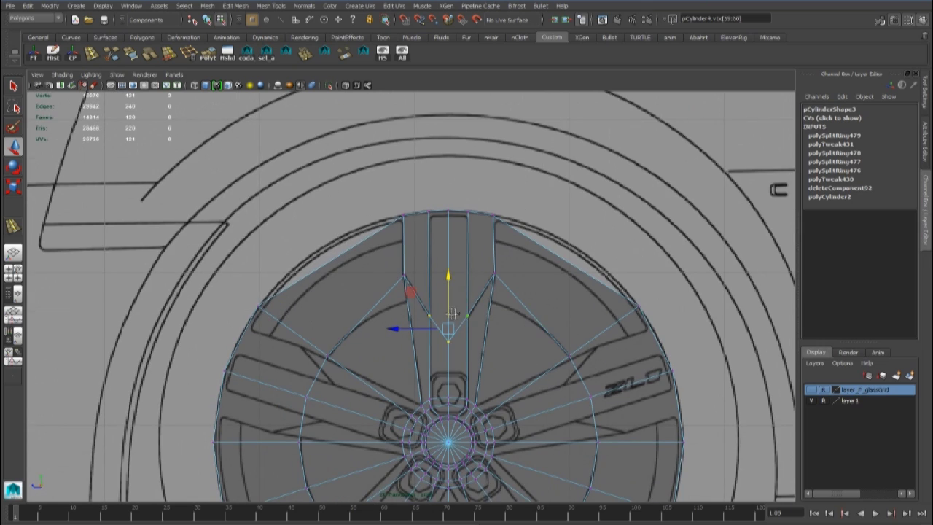
right_click_drag(487, 313, 494, 315, "alt")
middle_click_drag(447, 340, 428, 319, "alt")
right_click_drag(371, 265, 397, 254)
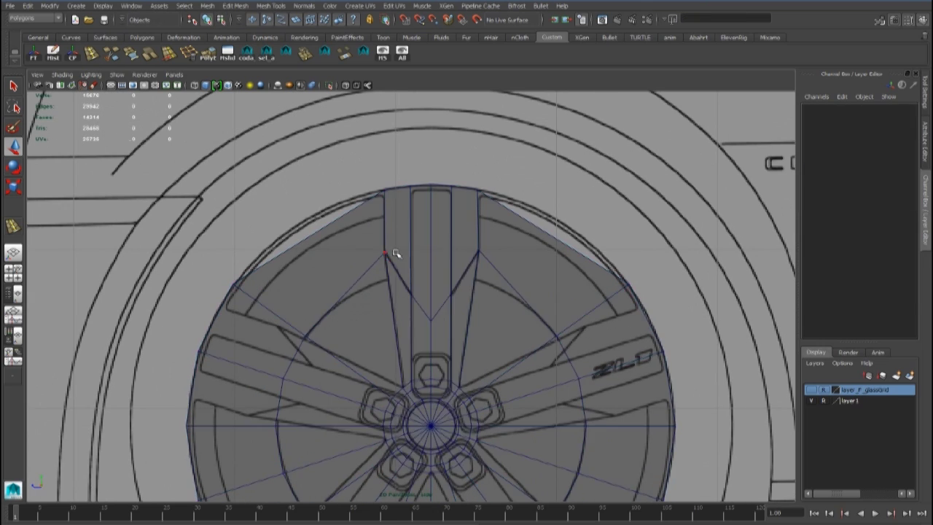
left_click(369, 263)
Scale the inner hub loop's vertex pair below the top lug nut slightly outward to match the recess outline
scroll(416, 255, "up", 5)
mouse_move(418, 371)
middle_mouse_down("alt")
mouse_move(416, 256)
mouse_move(407, 379)
middle_mouse_up("alt")
scroll(407, 379, "up", 1)
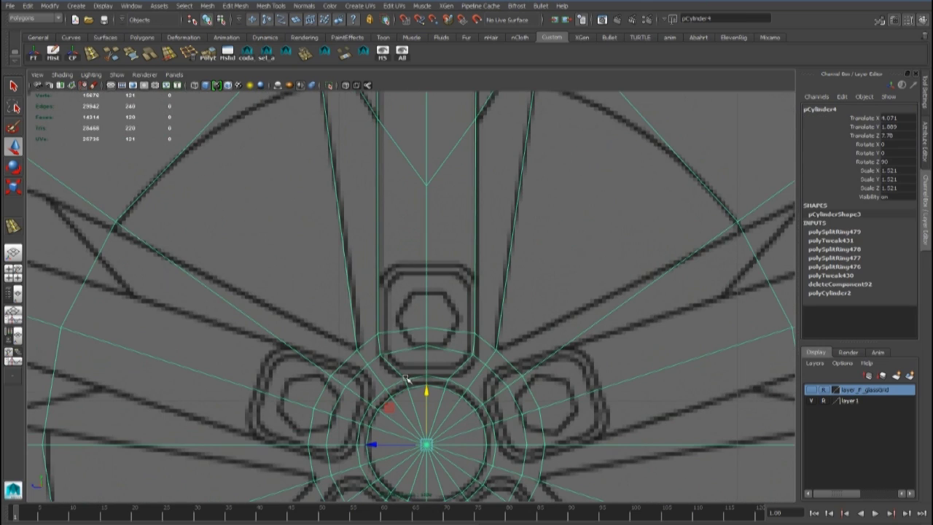
right_click_drag(458, 314, 368, 297)
left_click(377, 333)
left_click(476, 334, "shift")
key("r")
scroll(472, 345, "up", 3)
middle_click_drag(471, 346, 464, 295, "alt")
left_click_drag(379, 305, 368, 346)
left_click_drag(511, 328, 489, 347, "shift")
left_click_drag(377, 338, 376, 339)
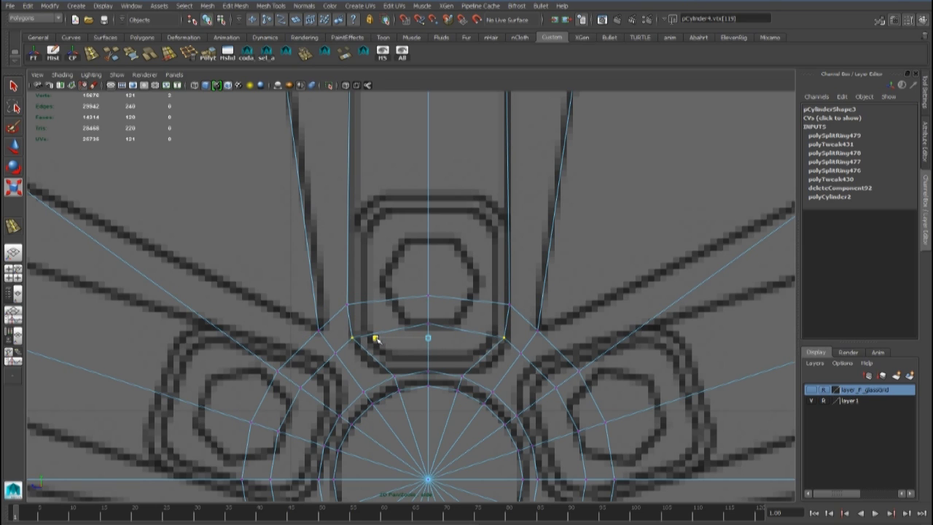
right_click_drag(382, 339, 483, 247)
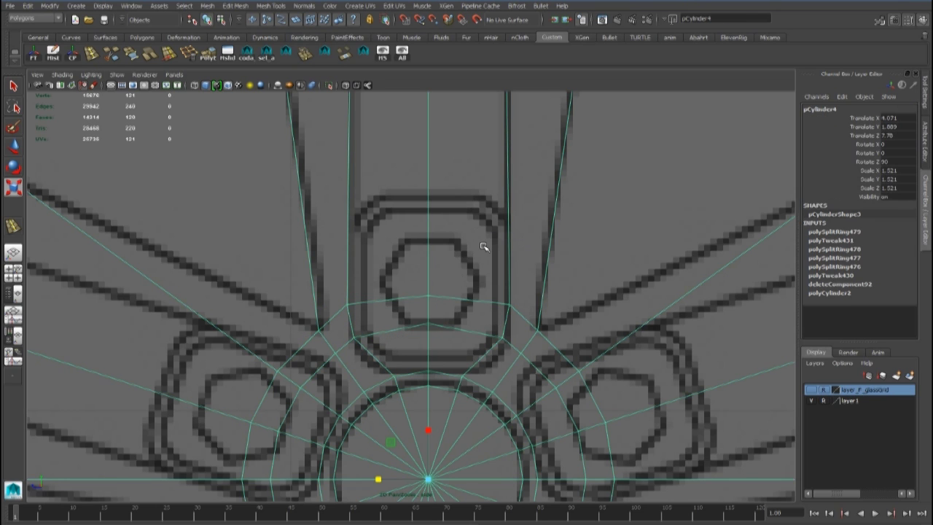
Lower the centerline vertices of the two loops at the top lug nut to flatten them, and reselect the disc as an object
right_click_drag(442, 311, 403, 313)
left_click(426, 322)
key("w")
left_click_drag(426, 268, 425, 276)
left_click(427, 296)
left_click_drag(427, 243, 427, 248)
right_click_drag(516, 214, 554, 178)
left_click(512, 206)
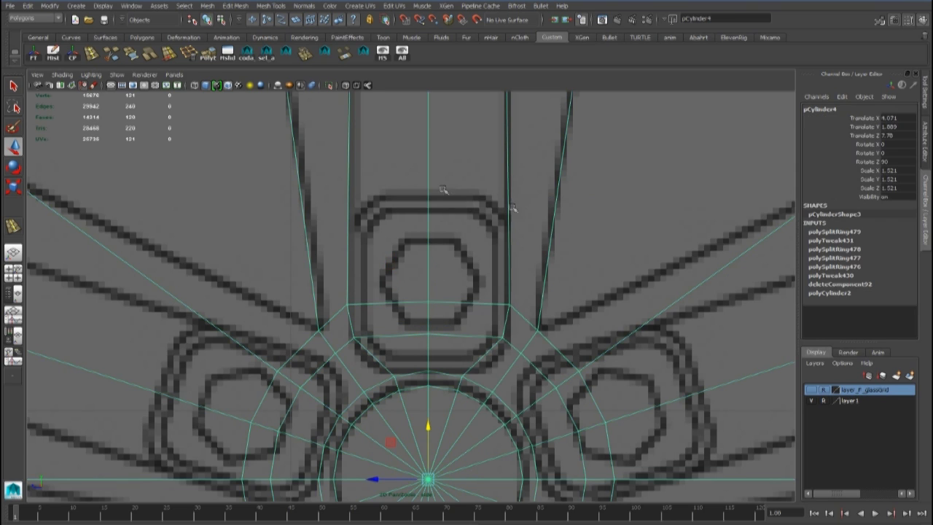
left_click(71, 53)
middle_click_drag(472, 179, 464, 265, "alt")
right_click(405, 244, "ctrl")
right_click_drag(405, 244, 348, 246, "shift")
middle_click_drag(363, 300, 385, 285, "alt")
left_click(13, 83)
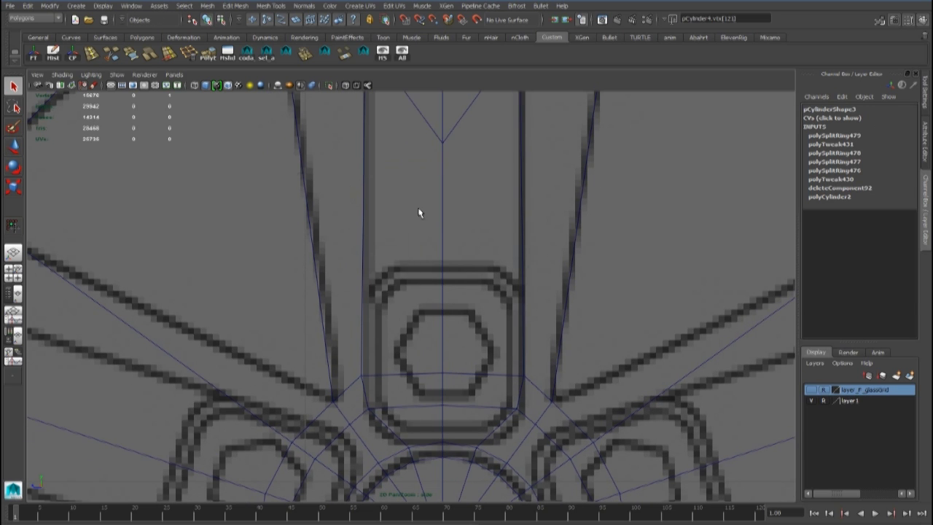
Cut an edge from the spoke's centerline along the lug nut recess's top to its right corner, and diagonally up to the spoke's right edge
left_click(437, 229)
right_click(430, 236, "ctrl")
right_click_drag(430, 236, 379, 237, "shift")
left_click(441, 145)
left_click_drag(442, 239, 442, 268)
left_click(442, 264)
left_click(495, 263)
left_click_drag(523, 220, 523, 230)
left_click_drag(582, 186, 581, 196)
right_click(581, 197)
Cut edges around the recess's upper-right chamfer and down its right side, and connect the chamfer's lower end to the spoke's right edge
scroll(543, 265, "up", 3)
middle_click_drag(545, 264, 461, 233, "alt")
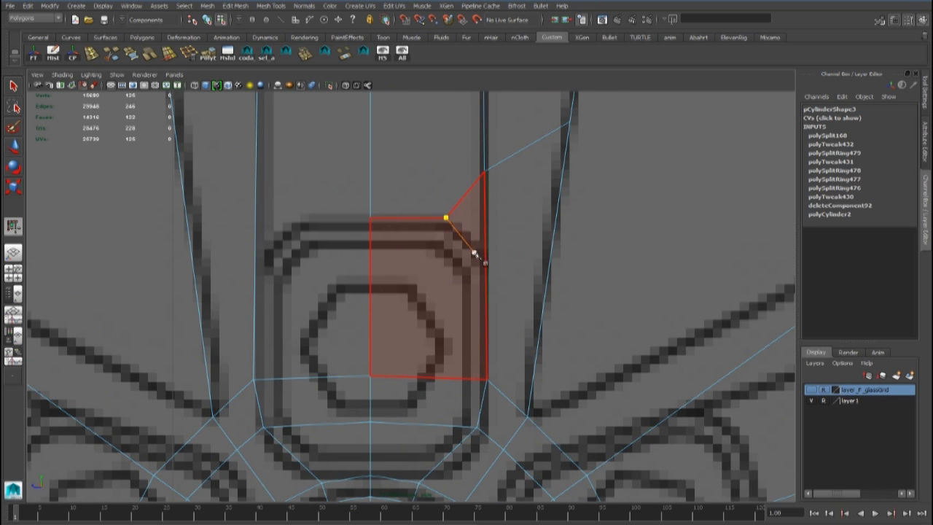
left_click(475, 255)
middle_click_drag(459, 378, 459, 319)
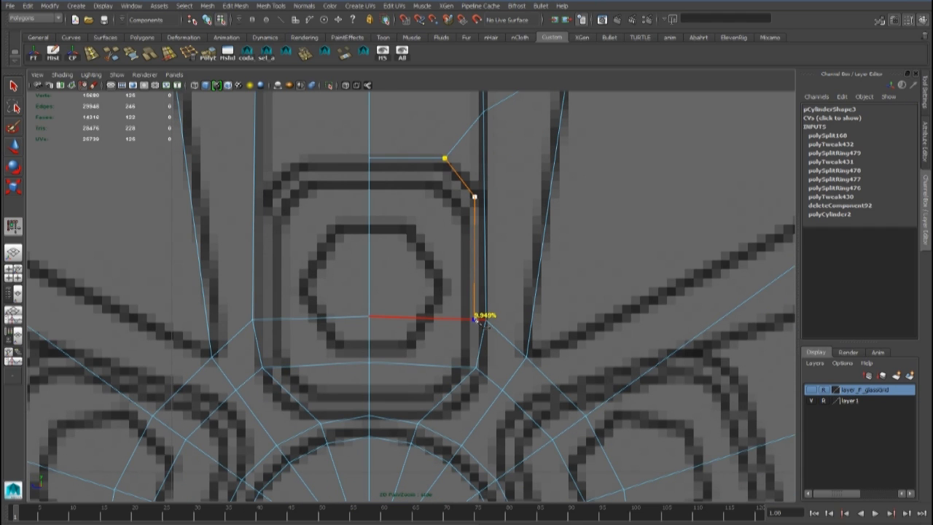
left_click(476, 318)
key("Return")
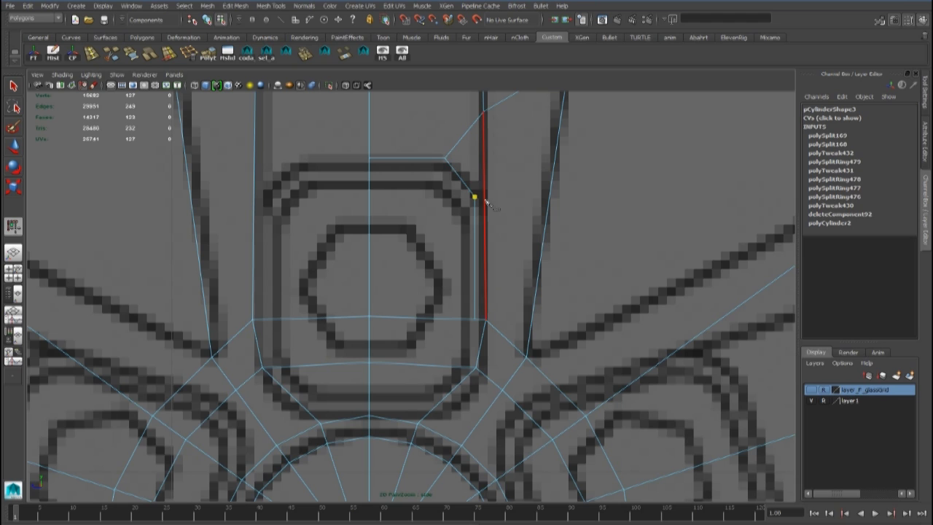
left_click(553, 174)
key("Return")
Cut an edge from the centerline along the recess's top-left half, around its upper-left chamfer, and out to the spoke's left edge
middle_click_drag(448, 227, 493, 263)
left_click(413, 193)
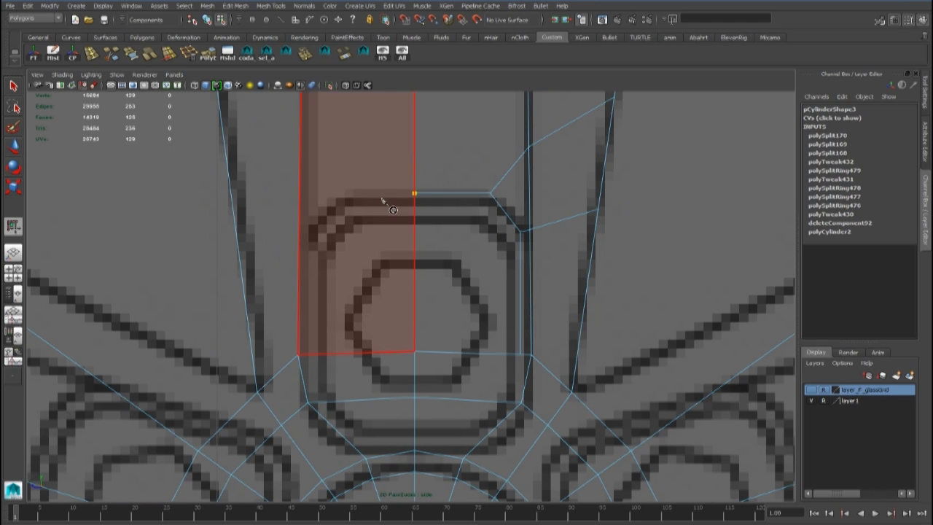
left_click(348, 194)
left_click(311, 226)
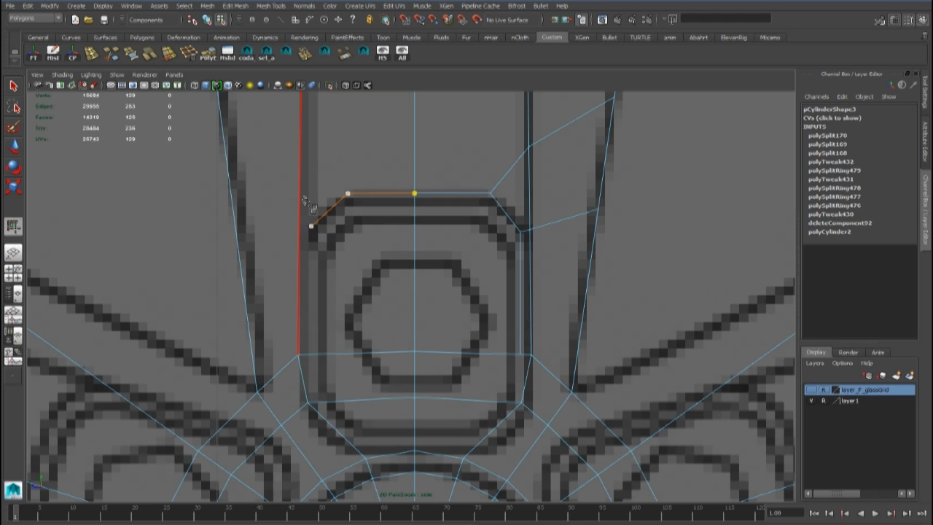
middle_click_drag(315, 201, 367, 268, "alt")
left_click(352, 295)
left_click(285, 269)
right_click(285, 268)
Cut a diagonal edge from the recess's top-left corner up across the inner spoke line to the spoke's left outer edge
left_click(400, 263)
left_click_drag(354, 252, 353, 220)
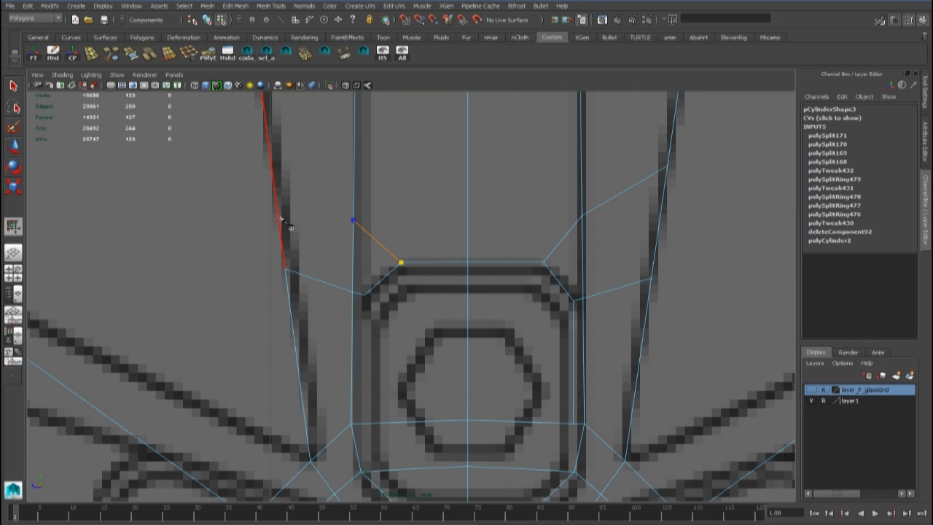
left_click(269, 150)
key("Return")
Cut an edge down the recess's left side from the upper-left chamfer through the two hub loops
left_click(365, 294)
middle_click_drag(387, 354, 401, 278, "alt")
left_click_drag(392, 347, 377, 346)
middle_click_drag(398, 392, 380, 325, "alt")
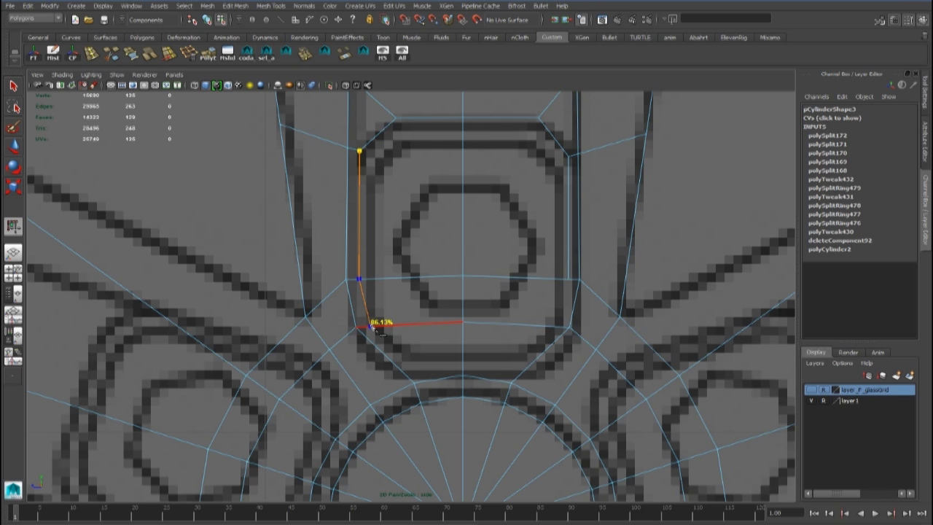
left_click(370, 326)
right_click(371, 327)
Insert an edge loop around the hub along the bottom outline of the top lug nut recess
left_click(13, 86)
right_click_drag(396, 188, 440, 174)
left_click(92, 54)
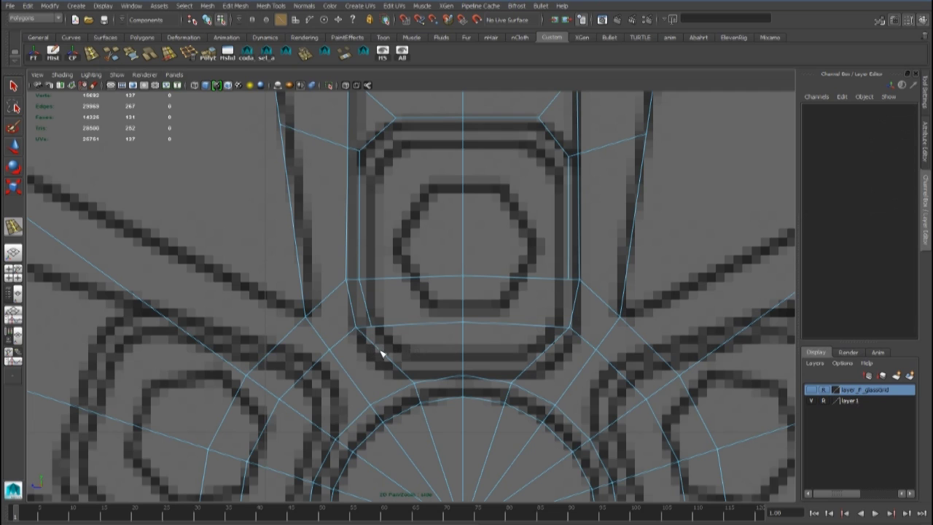
left_click_drag(353, 379, 352, 378)
key("q")
Cut the recess's lower corner chamfers on both sides so its side edges join the hub loop at the recess's bottom
left_click(390, 336)
left_click(189, 55)
right_click_drag(399, 300, 372, 293)
left_click(371, 326)
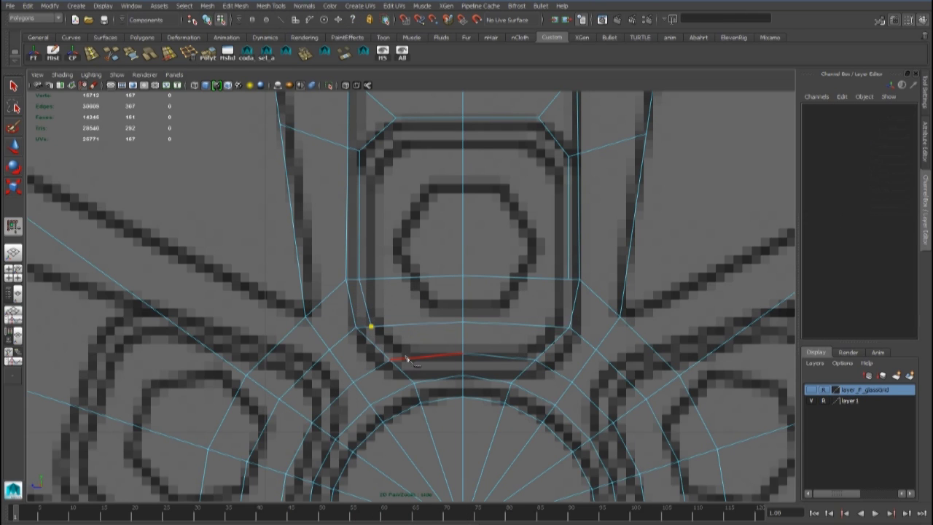
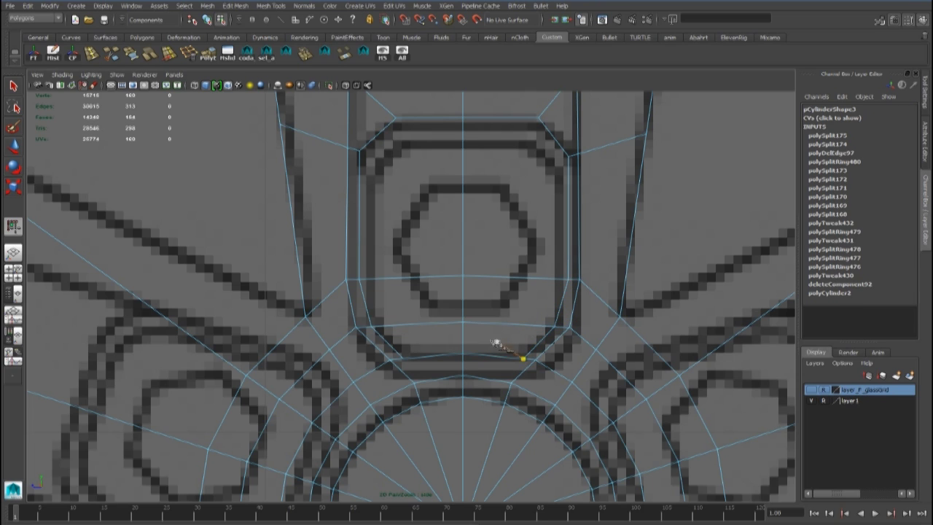
Lower the centerline vertex of the loop at the recess's bottom, undo the last adjustments, and return to object selection
right_click_drag(478, 285, 436, 286)
left_click_drag(451, 342, 473, 362)
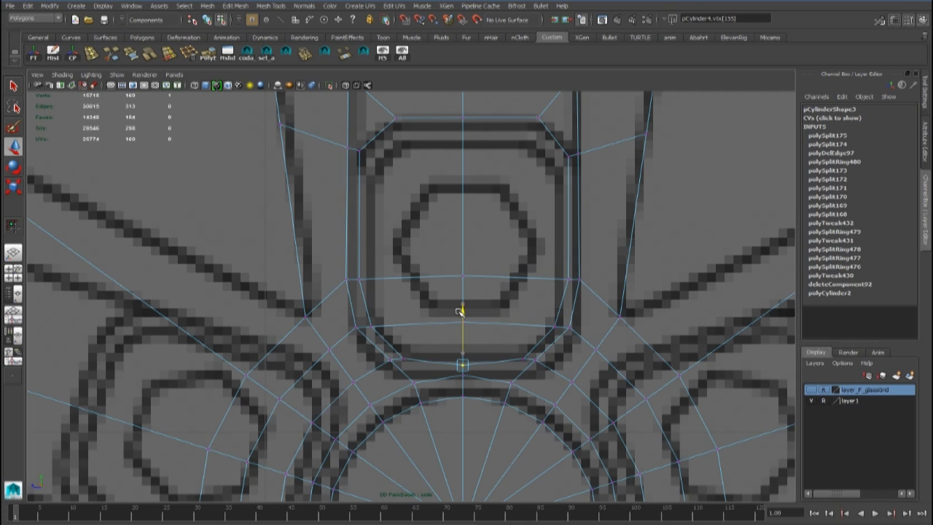
key("ctrl+z")
key("ctrl+z")
key("ctrl+z")
right_click_drag(515, 235, 555, 221)
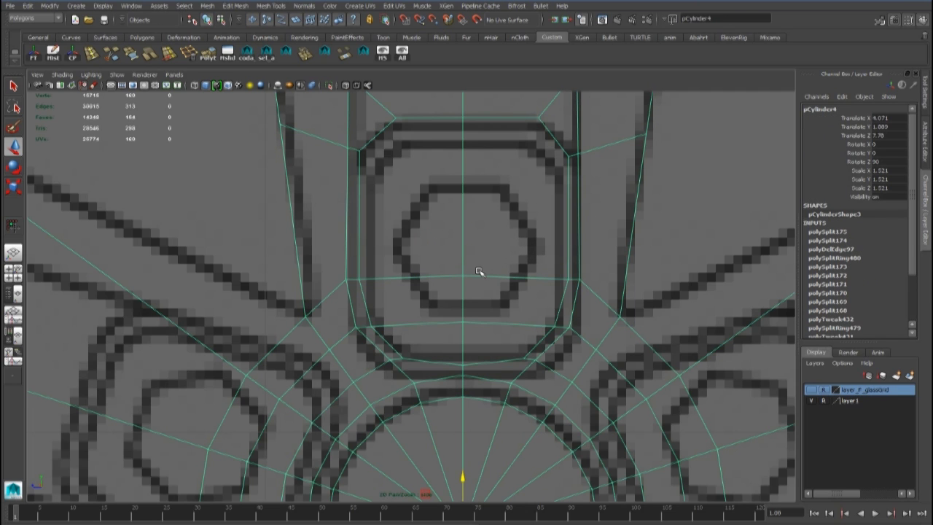
Delete the disc faces outside the hub on both sides of the top spoke
scroll(439, 295, "down", 10)
scroll(440, 298, "up", 2)
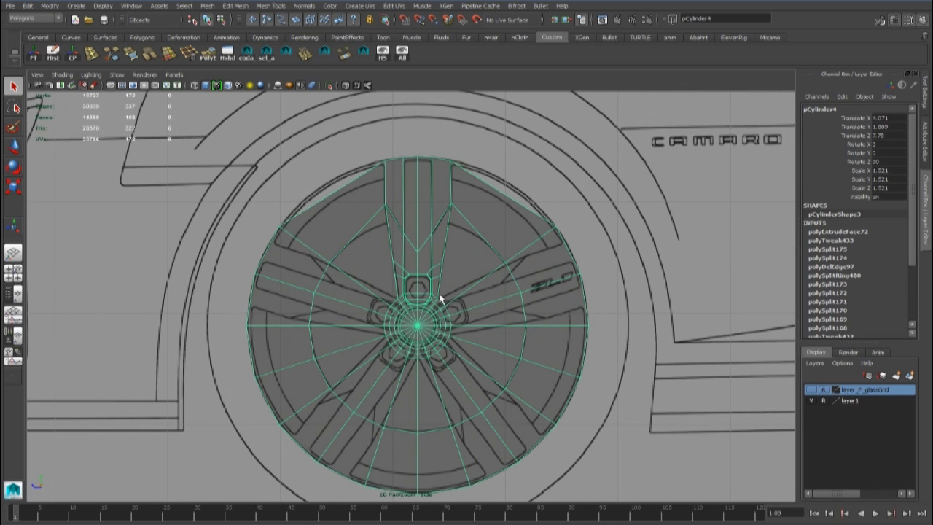
right_click_drag(369, 183, 367, 215)
left_click_drag(282, 175, 337, 290)
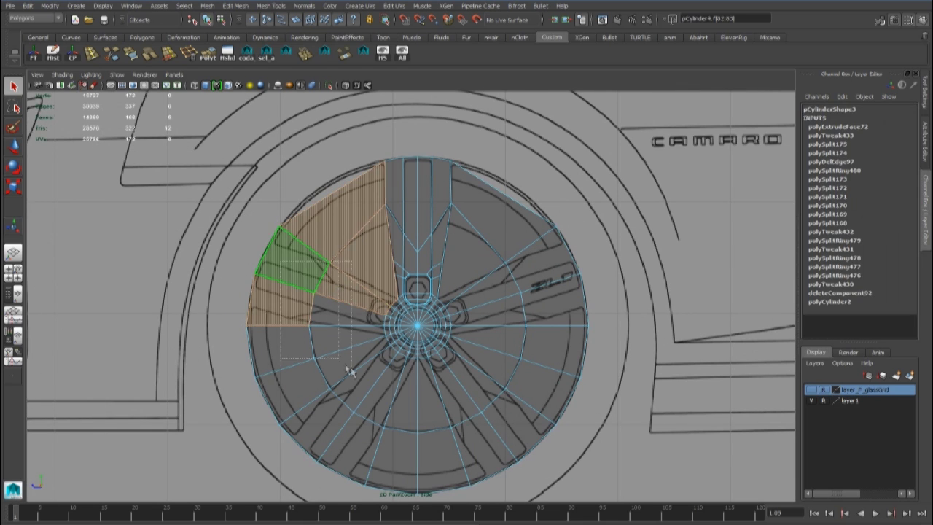
left_click_drag(350, 370, 352, 372, "ctrl+shift")
left_click_drag(492, 172, 508, 307, "ctrl+shift")
left_click_drag(615, 406, 615, 405, "shift")
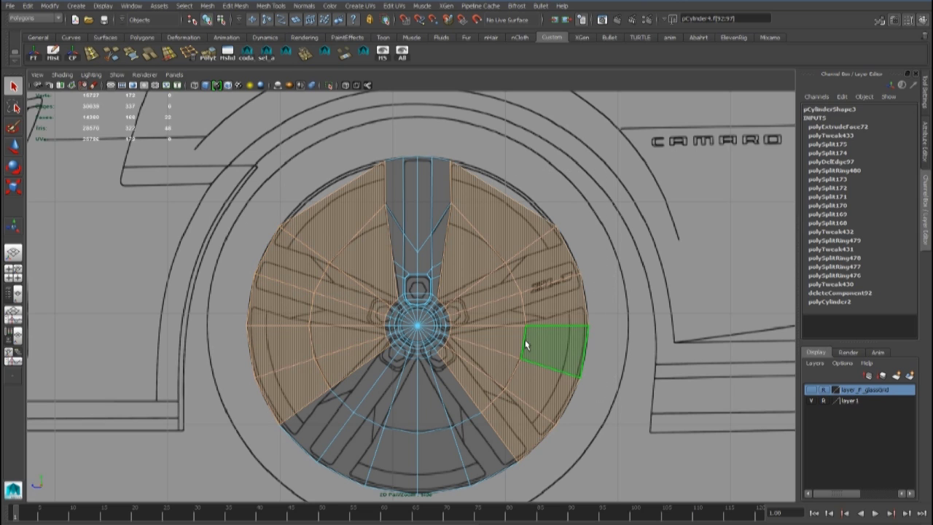
key("Delete")
Delete the hub faces to the left and right of the top spoke's wedge
right_click_drag(489, 340, 542, 335, "alt")
middle_click_drag(543, 335, 542, 329, "alt")
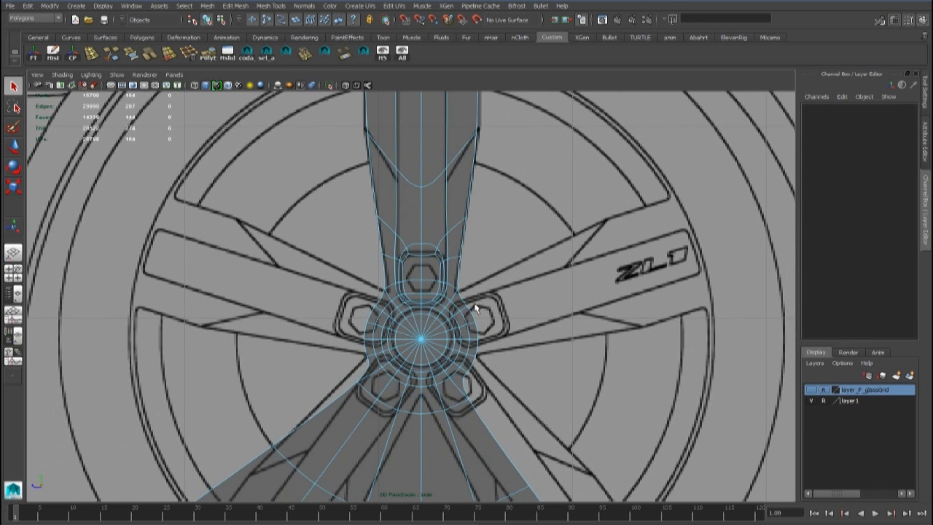
middle_click_drag(462, 267, 482, 251, "alt")
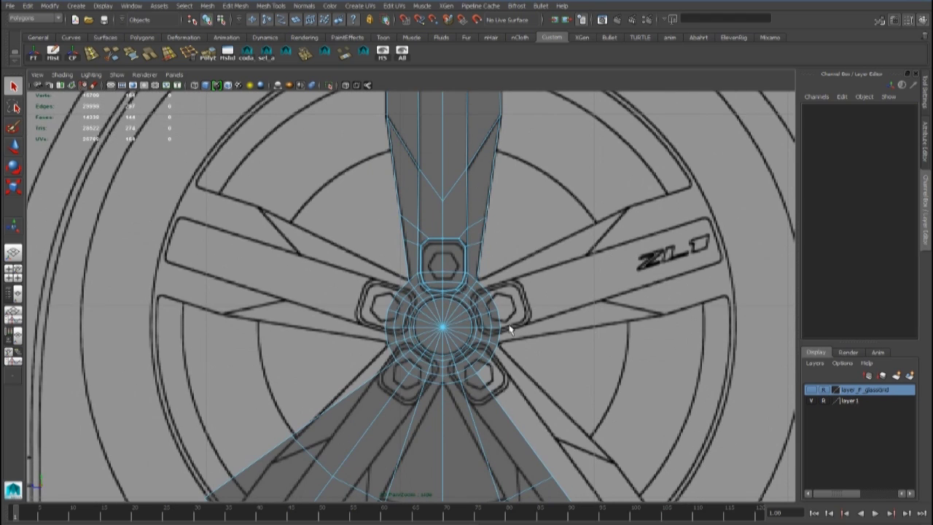
scroll(485, 353, "up", 3)
left_click_drag(370, 281, 400, 340)
key("Delete")
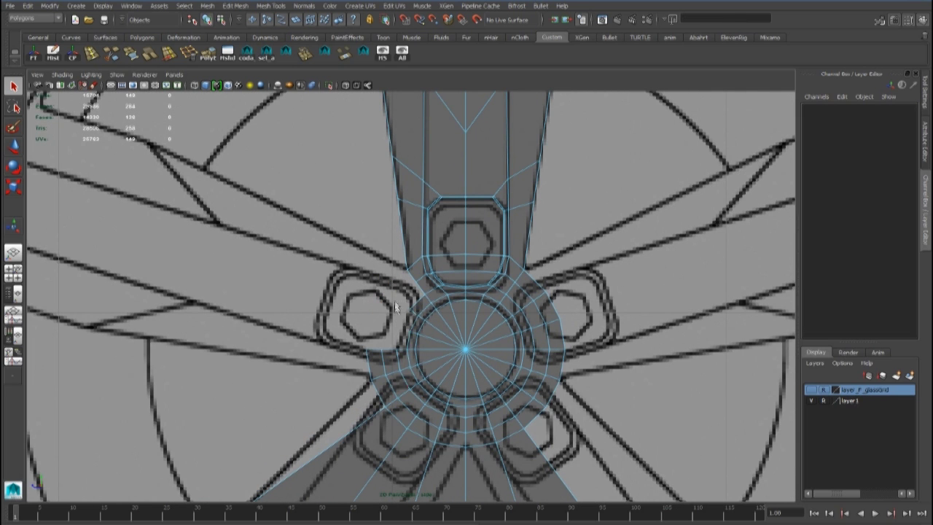
left_click_drag(549, 404, 505, 313)
key("Delete")
Delete the remaining hub and disc faces below the center, and select the leftover top spoke wedge as an object
left_click_drag(525, 440, 362, 357)
key("Delete")
scroll(381, 358, "down", 10)
left_click_drag(371, 312, 470, 368)
key("Delete")
scroll(450, 339, "up", 4)
right_click_drag(419, 267, 433, 246)
left_click(433, 245)
Insert a vertical edge just inside each side border of the spoke's center strip, ending at the V
scroll(450, 295, "up", 8)
scroll(485, 246, "up", 3)
middle_click_drag(484, 247, 438, 364, "alt")
key("w")
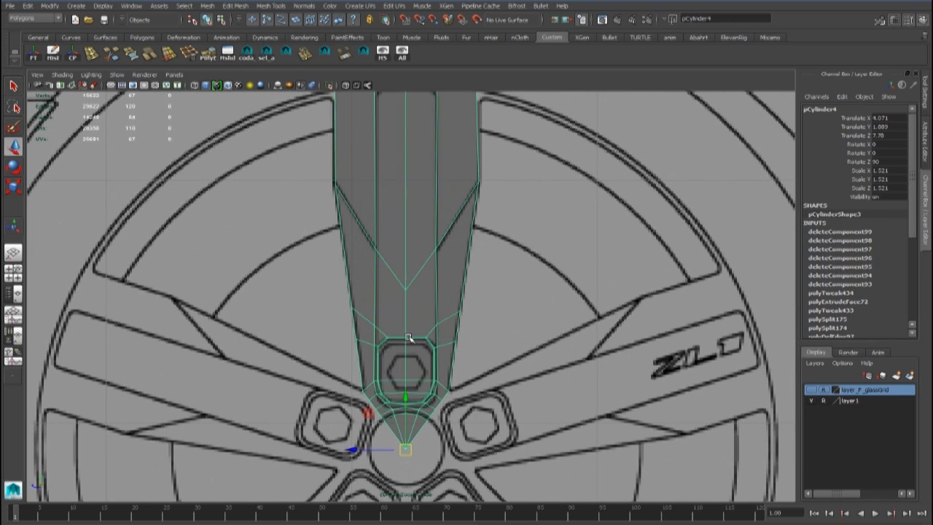
scroll(440, 304, "down", 3)
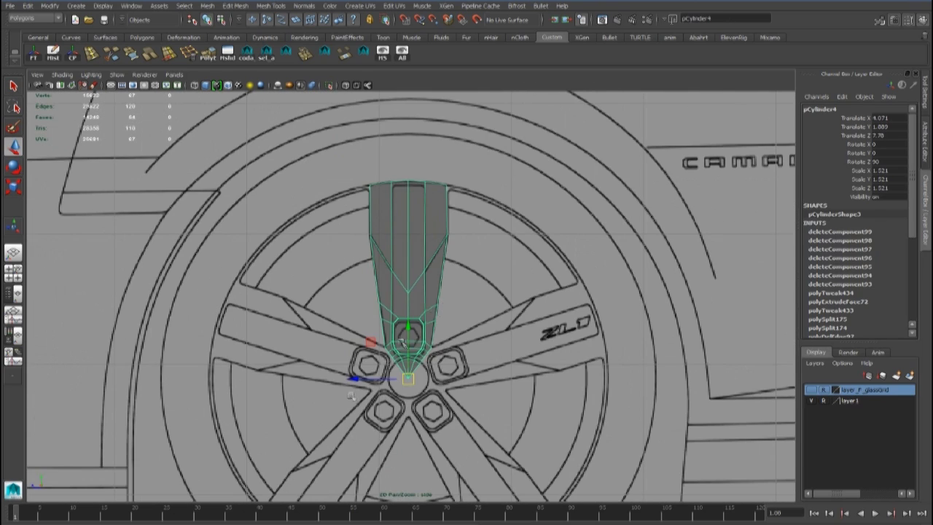
scroll(406, 327, "up", 5)
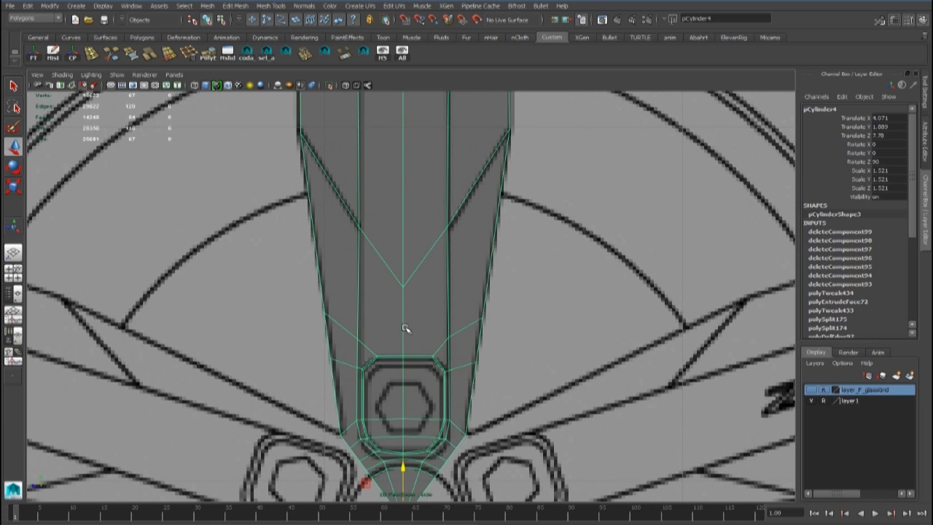
left_click(93, 55)
left_click_drag(375, 247, 368, 244)
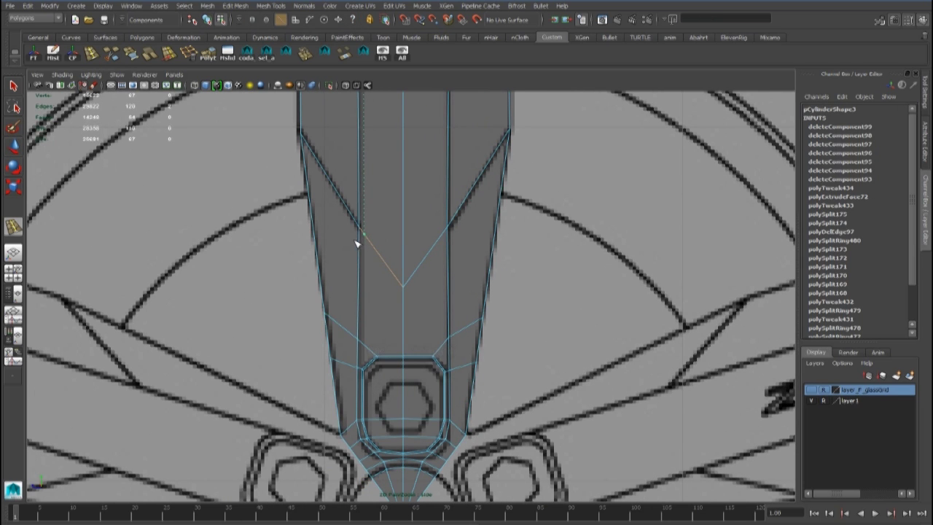
Extend both inner border edges from the V straight down to the diagonal edges at the recess's upper corners
right_click_drag(382, 237, 332, 236, "shift")
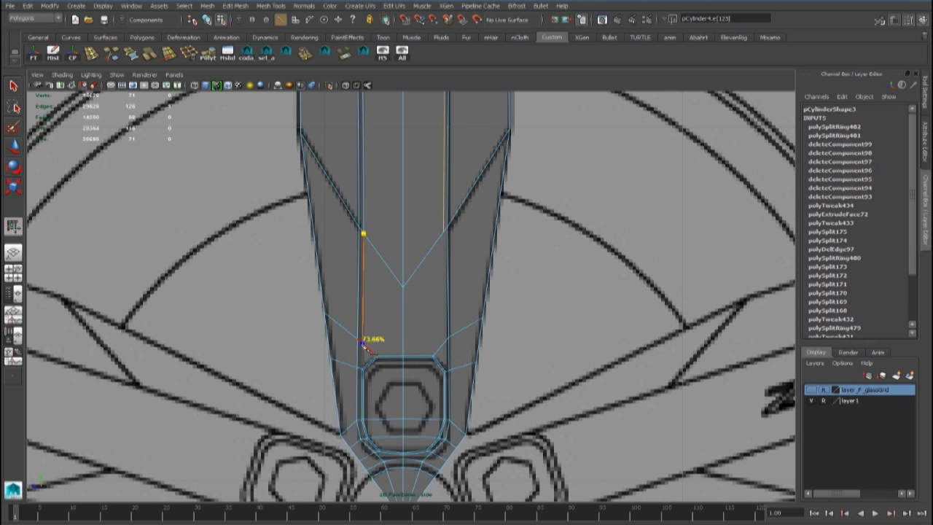
scroll(364, 343, "up", 5)
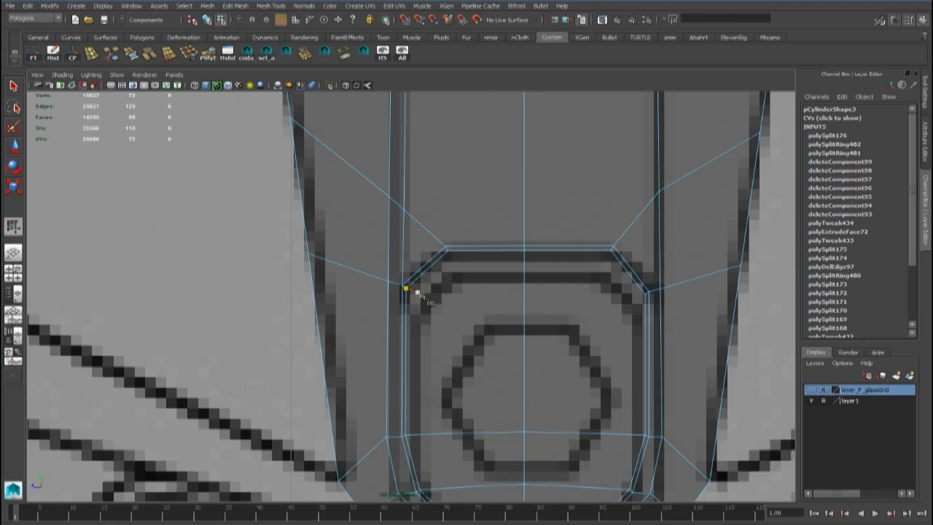
scroll(417, 291, "down", 6)
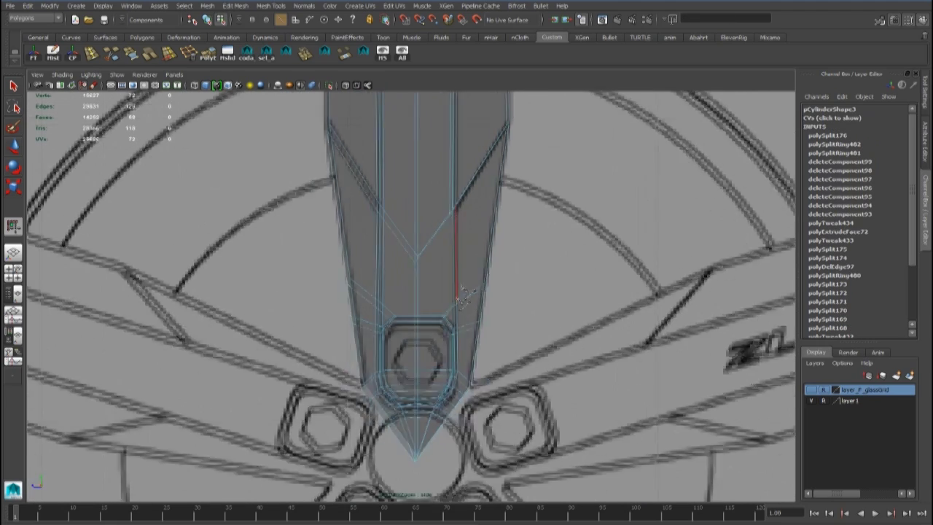
middle_click_drag(461, 286, 431, 320, "alt")
left_click(425, 244)
scroll(433, 354, "up", 3)
middle_click_drag(433, 354, 436, 302, "alt")
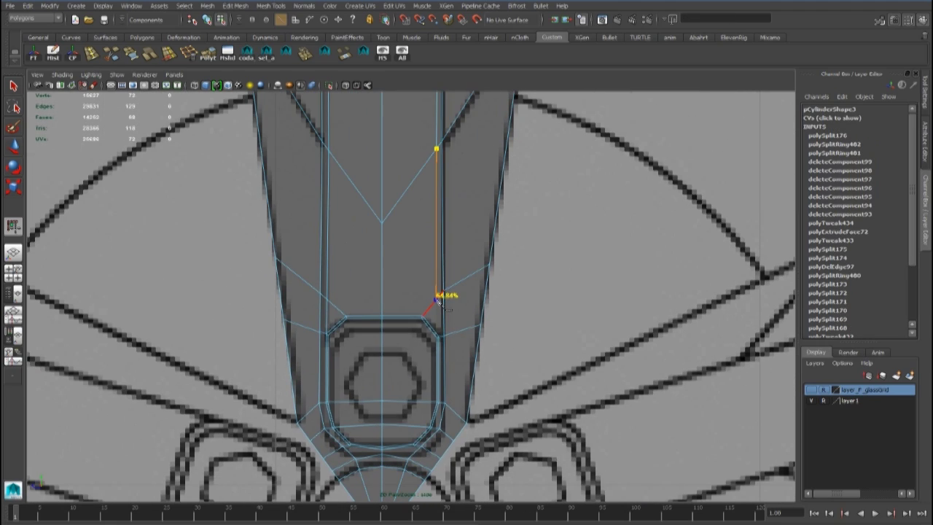
left_click(439, 299)
middle_click_drag(440, 299, 433, 259, "alt")
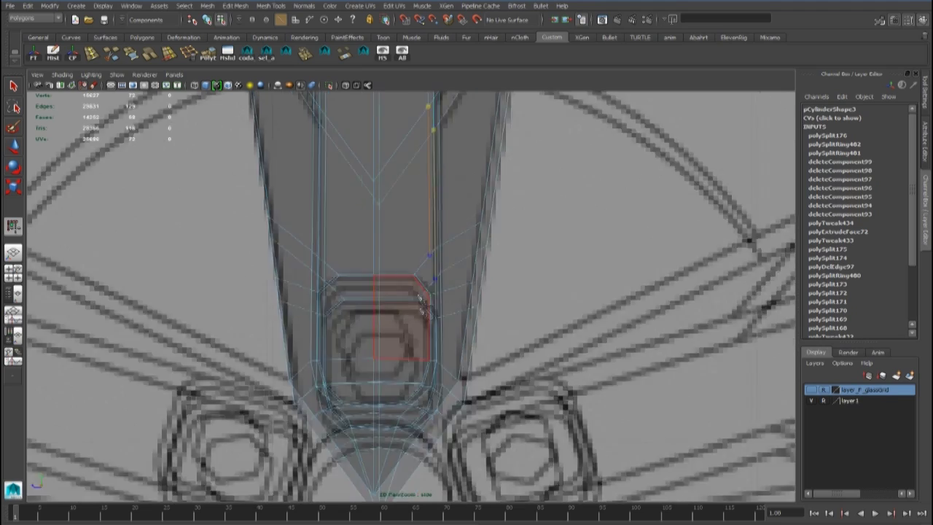
Insert another pair of vertical edges in the spoke's center strip above the V, roughly aligned with the recess's top corners
scroll(433, 260, "up", 5)
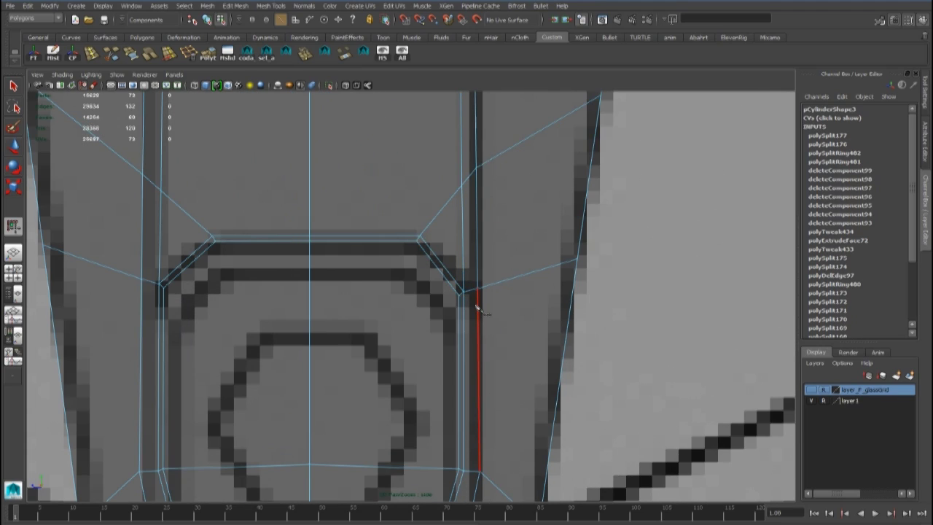
scroll(477, 308, "down", 6)
scroll(427, 321, "up", 6)
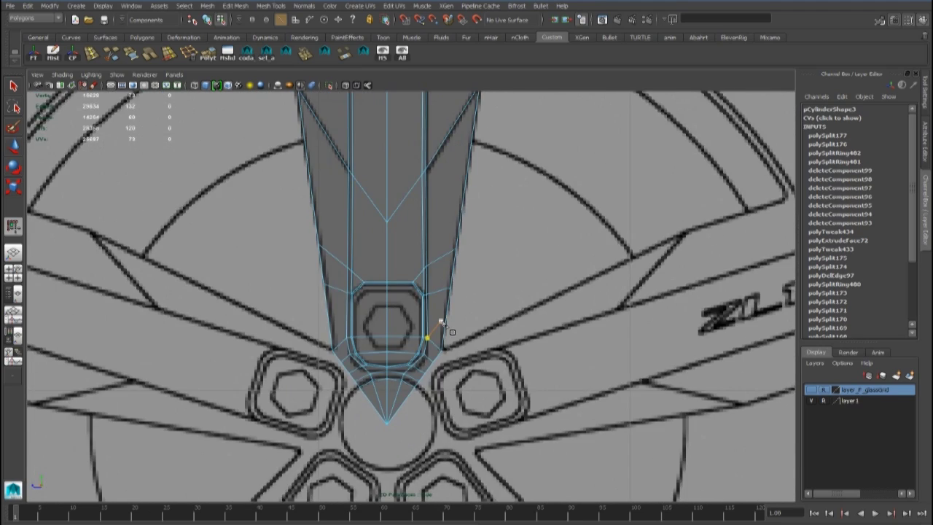
scroll(416, 300, "down", 6)
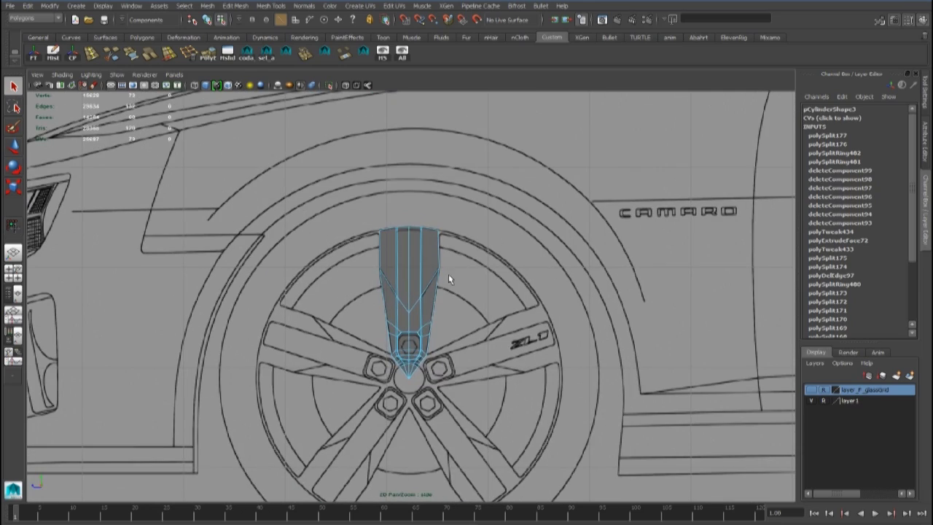
scroll(427, 271, "up", 6)
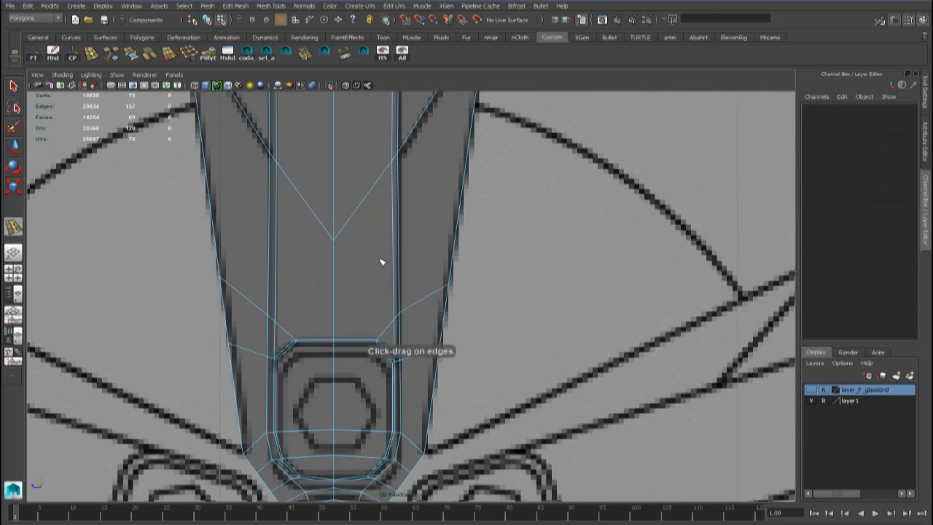
middle_click_drag(382, 262, 390, 239, "alt")
left_click_drag(374, 186, 384, 182)
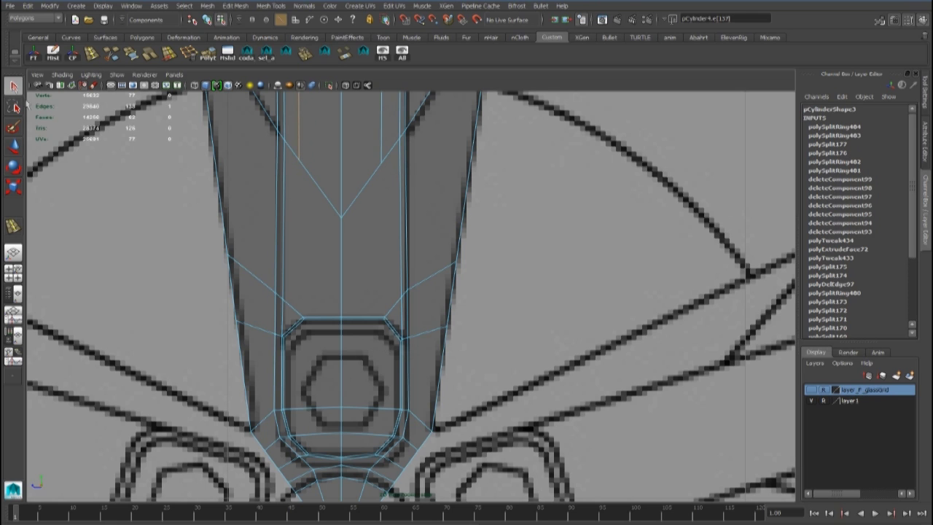
Split the center strip with edges from both arms of the V down to the recess's two top corners
key("F8")
right_click_drag(376, 209, 344, 208, "shift")
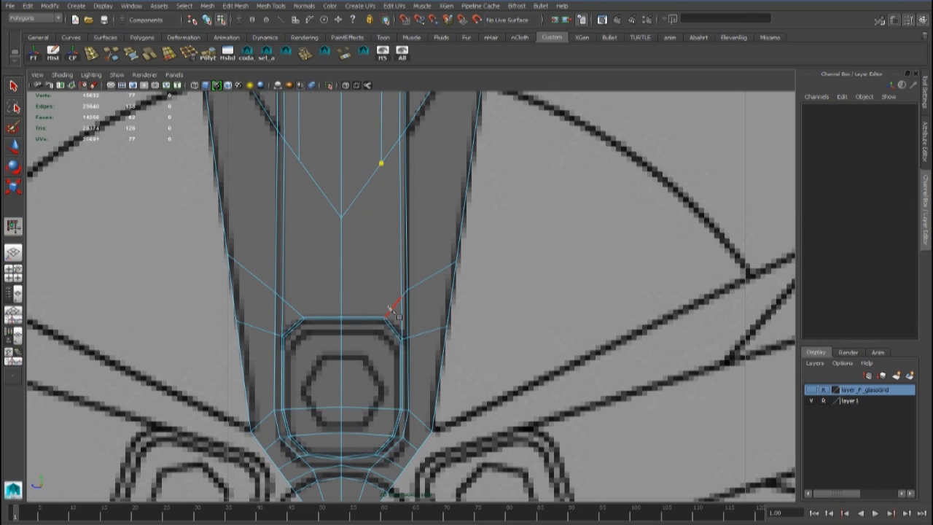
right_click(348, 263)
left_click(299, 159)
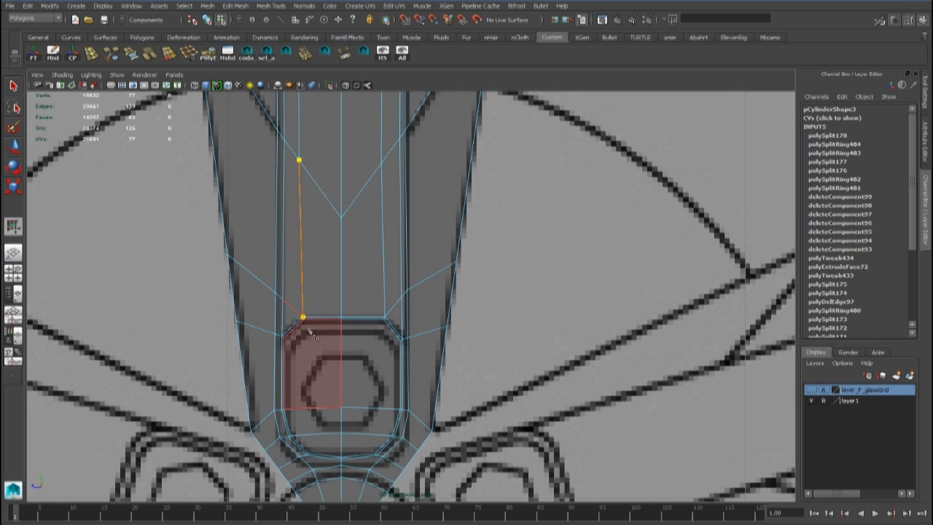
Delete the diagonal edges running from the recess's upper corners out to both sides of the spoke
left_click(20, 89)
right_click_drag(262, 210, 263, 183)
left_click(242, 267)
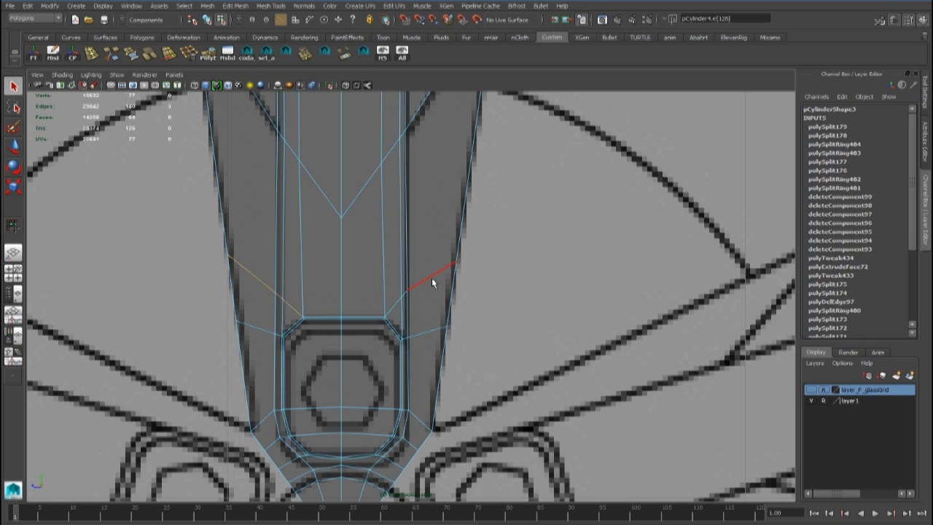
Select the upper faces on both outer sides of the spoke and pull them forward along X
right_click_drag(347, 197, 349, 227)
key("space")
left_click_drag(418, 203, 505, 249)
left_click_drag(505, 249, 458, 169, "alt")
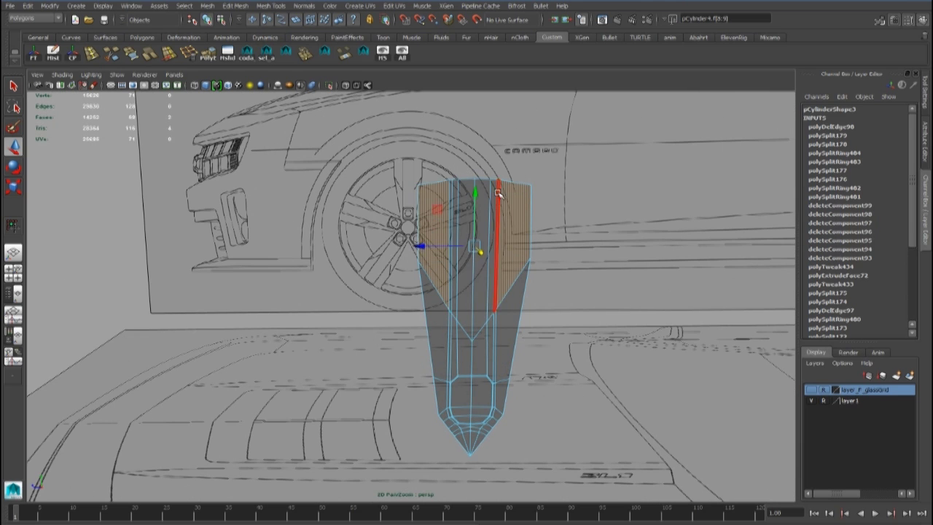
left_click_drag(497, 192, 441, 280, "alt")
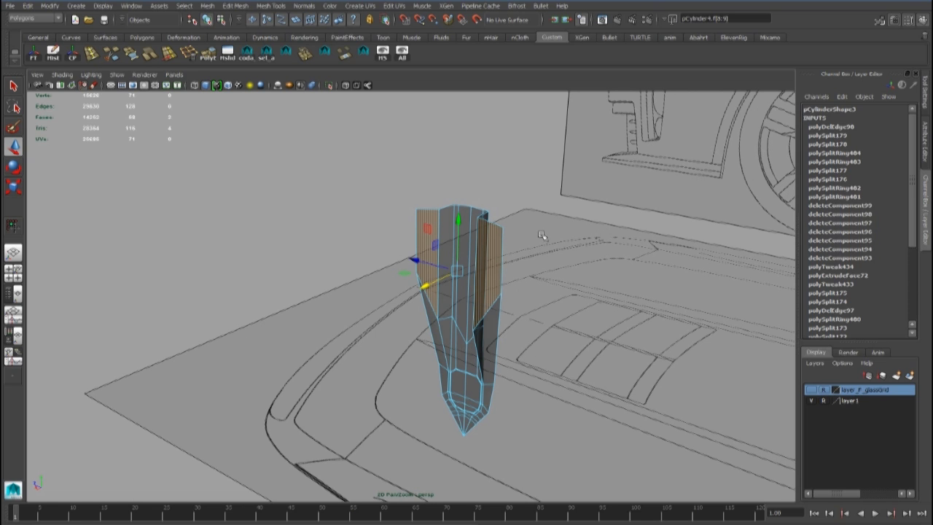
left_click_drag(485, 346, 382, 350, "alt")
Move the row of vertices at the spoke's bend, at the lower end of the side panels, along X
right_click_drag(438, 300, 392, 300)
left_click_drag(395, 300, 486, 326)
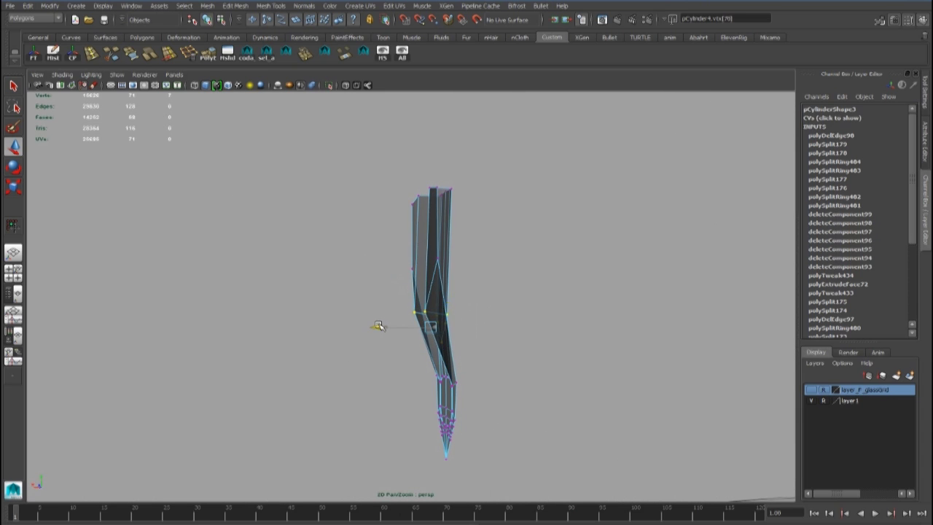
left_click_drag(378, 326, 383, 326)
left_click_drag(390, 325, 537, 317, "alt")
right_click_drag(459, 252, 504, 238)
left_click(521, 270)
Extrude the spoke's outer border edges and pull them backward to give the spoke thickness
left_click_drag(517, 281, 361, 298, "alt")
left_click(445, 305)
left_click_drag(446, 304, 491, 289, "alt")
left_click_drag(371, 309, 351, 348, "alt")
right_click_drag(429, 216, 432, 191)
left_click(421, 223)
left_click_drag(420, 232, 518, 264, "alt")
left_click(208, 53)
key("w")
mouse_move(430, 294)
left_mouse_down("alt")
mouse_move(470, 309)
mouse_move(406, 351)
mouse_move(319, 356)
mouse_move(426, 309)
left_mouse_up("alt")
left_click(453, 277)
left_click(359, 247, "shift")
left_click_drag(357, 247, 417, 334, "alt")
middle_click_drag(417, 334, 443, 343, "alt")
mouse_move(443, 342)
left_mouse_down("alt")
mouse_move(453, 347)
mouse_move(446, 354)
left_mouse_up("alt")
Adjust the side profile by moving the vertex rows at the recess's upper edge and the spoke's top end along X
right_click_drag(433, 299, 390, 300)
left_click_drag(393, 335, 513, 389)
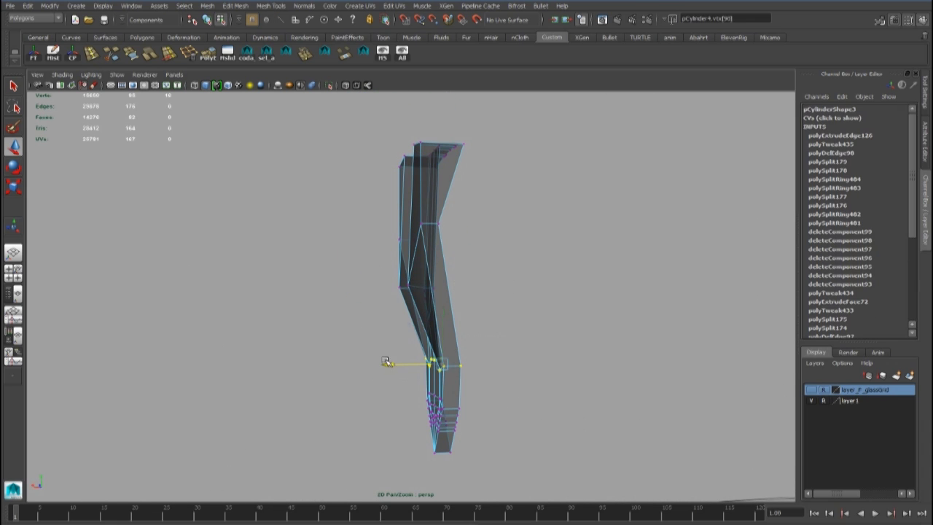
left_click_drag(379, 349, 521, 346, "alt")
middle_click_drag(502, 306, 513, 349, "alt")
right_click_drag(503, 292, 466, 276, "alt")
left_click_drag(503, 218, 465, 277, "alt")
left_click_drag(465, 277, 450, 262, "alt")
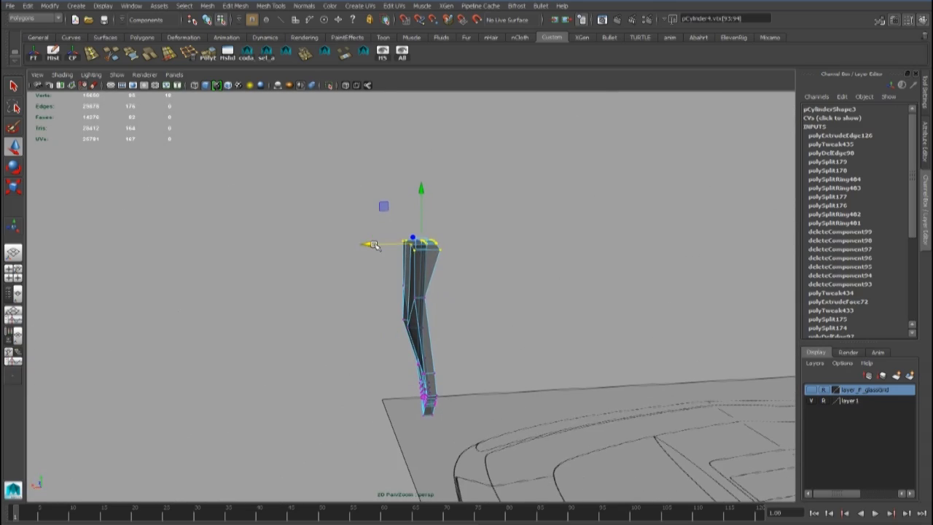
left_click_drag(382, 246, 423, 299, "alt")
Delete all faces on one side of the spoke's center line, keeping only half of it
right_click_drag(425, 292, 449, 272)
left_click(437, 282)
left_click_drag(438, 283, 472, 279, "alt")
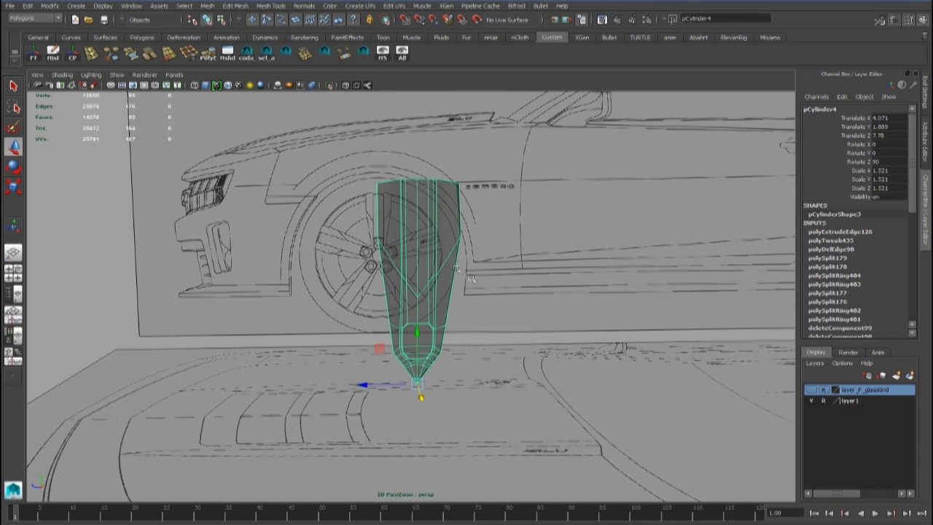
right_click_drag(442, 269, 442, 274)
left_click_drag(521, 450, 469, 303)
left_click_drag(420, 172, 420, 171)
left_click_drag(436, 237, 335, 330, "alt")
key("Delete")
left_click_drag(422, 283, 396, 243, "alt")
right_click_drag(396, 245, 414, 232)
left_click_drag(412, 240, 439, 273, "alt")
mouse_move(400, 309)
left_mouse_down("alt")
mouse_move(428, 304)
mouse_move(383, 317)
mouse_move(445, 318)
mouse_move(391, 327)
mouse_move(443, 321)
mouse_move(412, 310)
left_mouse_up("alt")
Insert an edge loop around the half spoke's extruded thickness faces, close to the front border
right_click_drag(406, 241, 455, 223)
left_click_drag(443, 241, 395, 262, "alt")
left_click(91, 54)
scroll(386, 217, "up", 3)
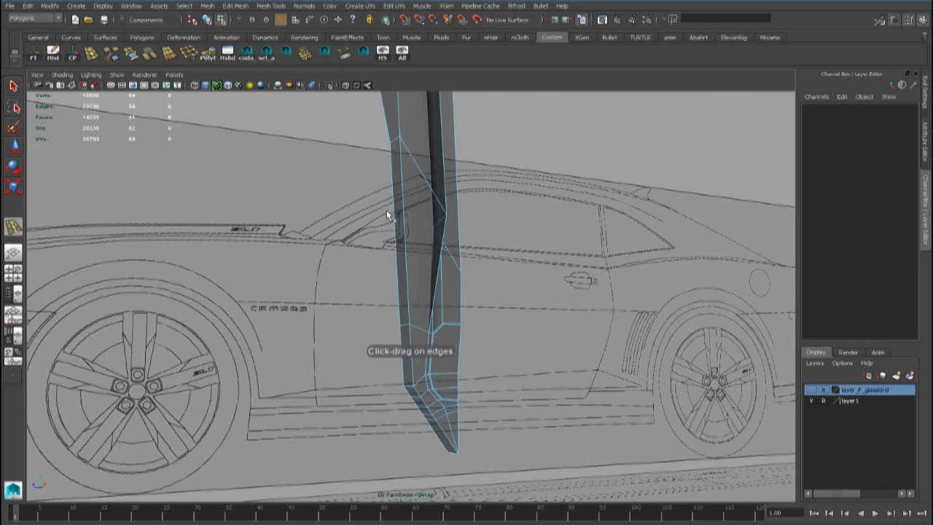
left_click_drag(386, 217, 423, 197, "alt")
left_click_drag(414, 141, 425, 284)
left_click(430, 247)
key("ctrl+z")
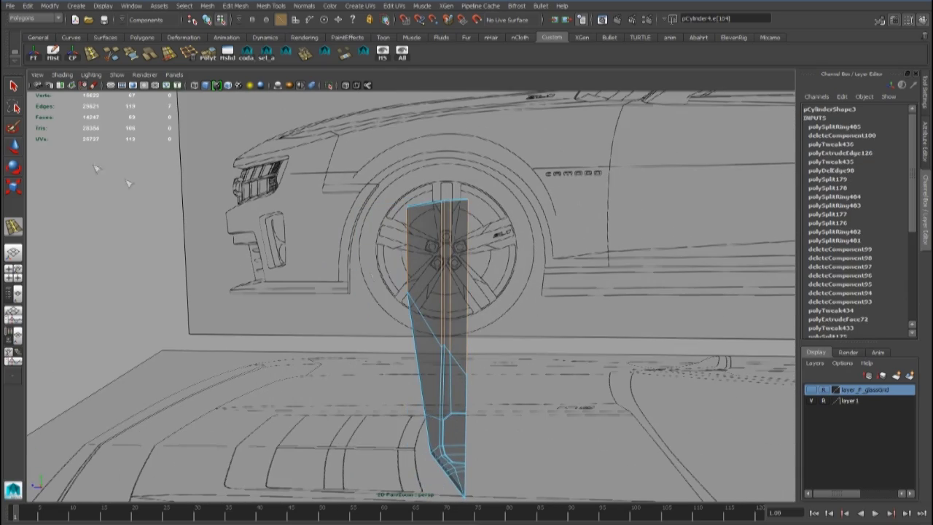
Extrude the two center-strip faces above the recess and scale them slightly inward
right_click_drag(439, 243, 442, 269)
left_click(456, 257)
left_click(456, 379, "shift")
left_click_drag(456, 380, 430, 329, "alt")
scroll(437, 320, "up", 4)
scroll(422, 295, "down", 2)
scroll(422, 295, "down", 3)
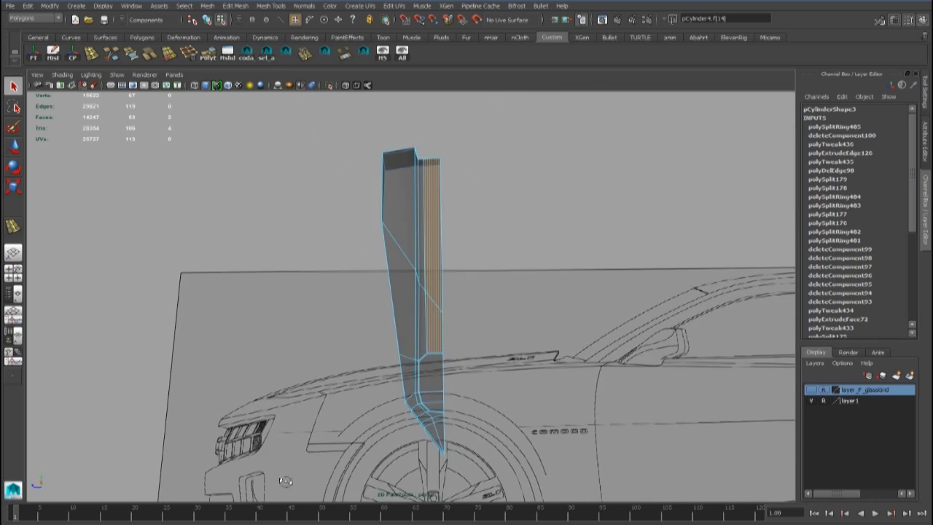
scroll(443, 254, "up", 2)
left_click_drag(443, 253, 429, 293, "alt")
scroll(423, 282, "up", 4)
scroll(422, 282, "down", 4)
left_click(149, 54)
scroll(416, 236, "up", 3)
key("r")
left_click_drag(419, 253, 391, 261, "alt")
left_click_drag(363, 315, 352, 386, "alt")
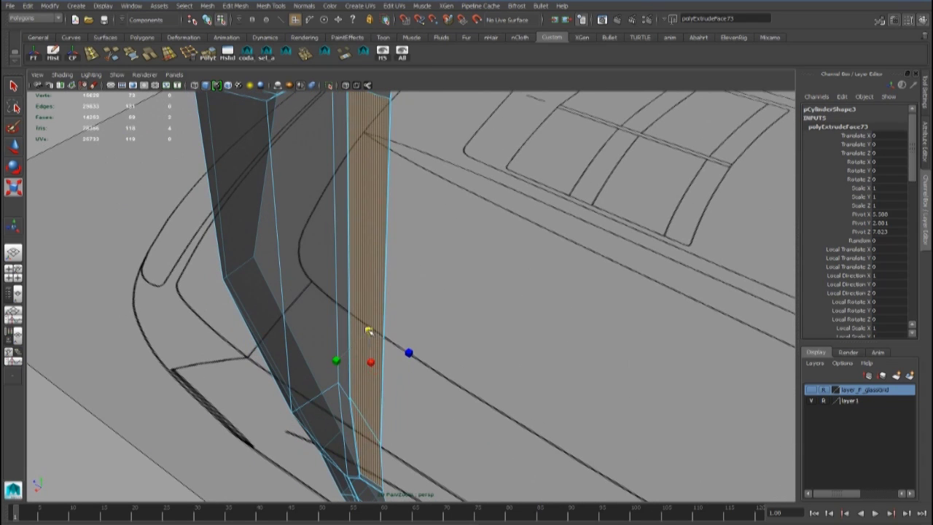
Delete the two extruded side faces lying on the spoke's center plane
left_click_drag(338, 328, 415, 353, "alt")
right_click_drag(411, 247, 410, 274)
left_click(424, 244)
left_click_drag(424, 247, 426, 227, "alt")
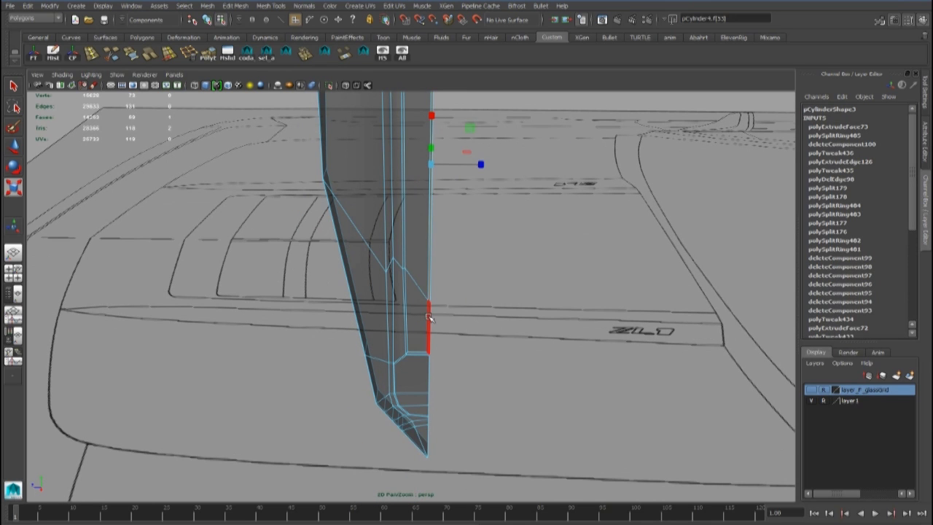
key("Delete")
Select the two inset center-strip faces and extrude them again
right_click_drag(414, 263, 418, 283)
left_click(417, 313)
left_click(419, 224, "shift")
left_click_drag(421, 244, 391, 289, "alt")
middle_click_drag(391, 289, 398, 318, "alt")
scroll(398, 318, "up", 5)
left_click_drag(398, 318, 415, 309, "alt")
right_click_drag(435, 183, 483, 170)
left_click_drag(439, 218, 422, 284, "alt")
key("q")
scroll(420, 337, "down", 5)
Extrude the two center-strip faces once more and move them slightly along X
right_click_drag(408, 272, 408, 298)
left_click(408, 265)
left_click_drag(408, 265, 399, 394, "alt")
left_click(396, 347, "shift")
left_click_drag(396, 348, 366, 338, "alt")
middle_click_drag(367, 338, 427, 370, "alt")
left_click_drag(427, 370, 410, 304, "alt")
left_click(195, 54)
key("w")
right_click_drag(410, 304, 433, 310, "alt")
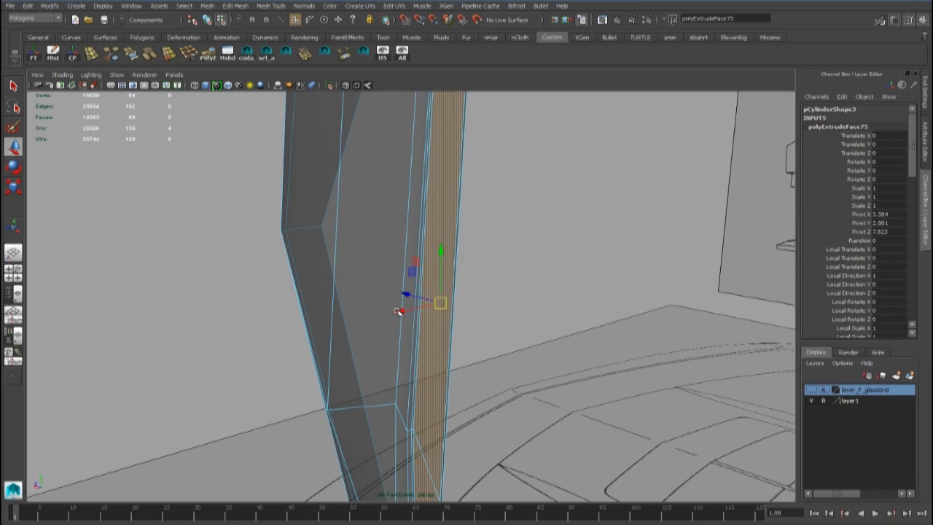
scroll(471, 223, "up", 2)
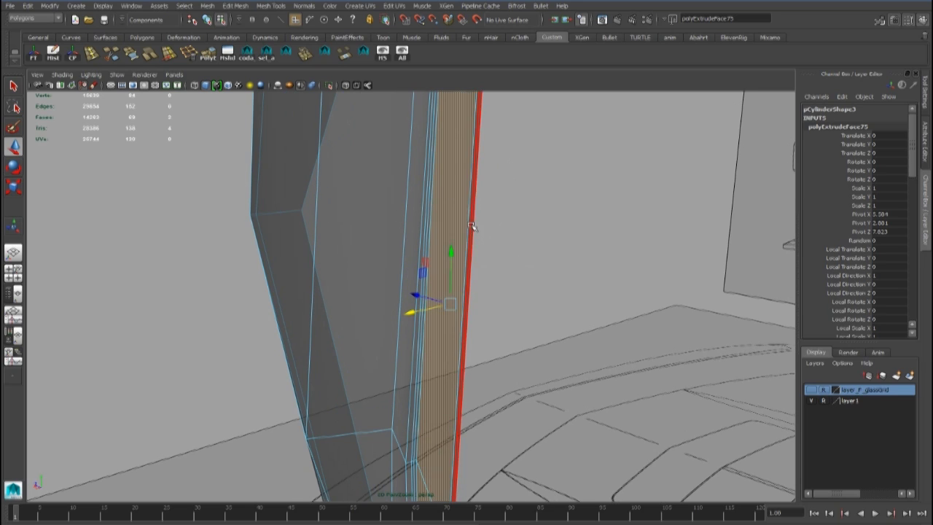
Select the side faces that the last extrusions left along the center plane, from top to recess, and delete them
left_click(473, 226)
left_click_drag(474, 204, 400, 306, "alt")
scroll(333, 277, "down", 5)
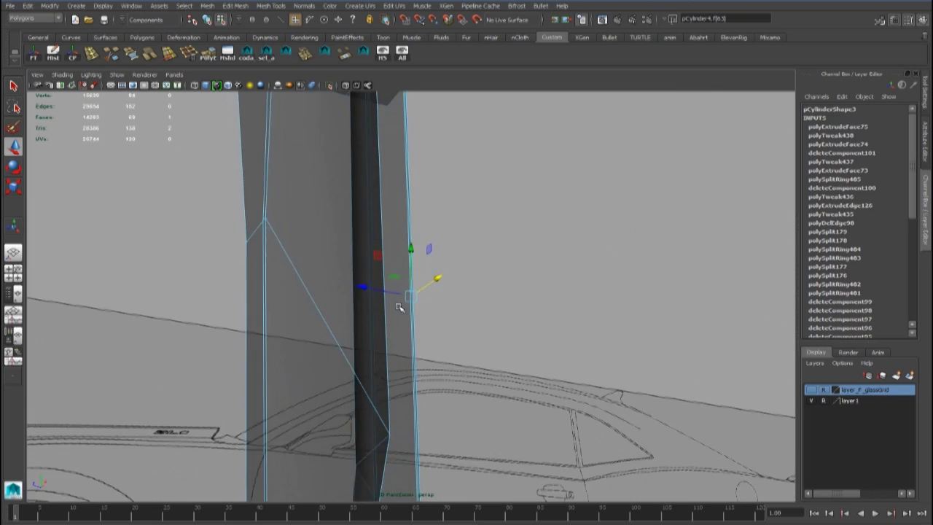
scroll(328, 295, "up", 5)
scroll(324, 263, "down", 1)
right_click_drag(362, 227, 427, 281, "alt")
middle_click_drag(427, 281, 459, 386, "alt")
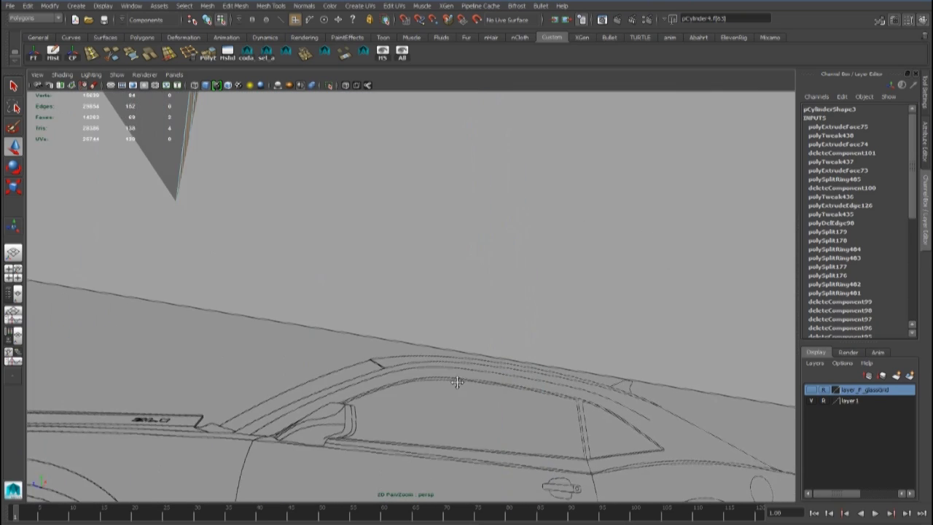
right_click_drag(450, 407, 367, 354, "alt")
middle_click_drag(367, 354, 366, 308, "alt")
left_click(366, 308, "shift")
middle_click_drag(416, 403, 416, 376, "alt")
right_click_drag(416, 377, 397, 346, "alt")
left_click_drag(398, 345, 397, 360, "alt")
key("Delete")
right_click_drag(397, 360, 408, 271, "alt")
middle_click_drag(408, 271, 427, 291, "alt")
left_click_drag(426, 290, 395, 343, "alt")
left_click_drag(428, 286, 318, 321, "alt")
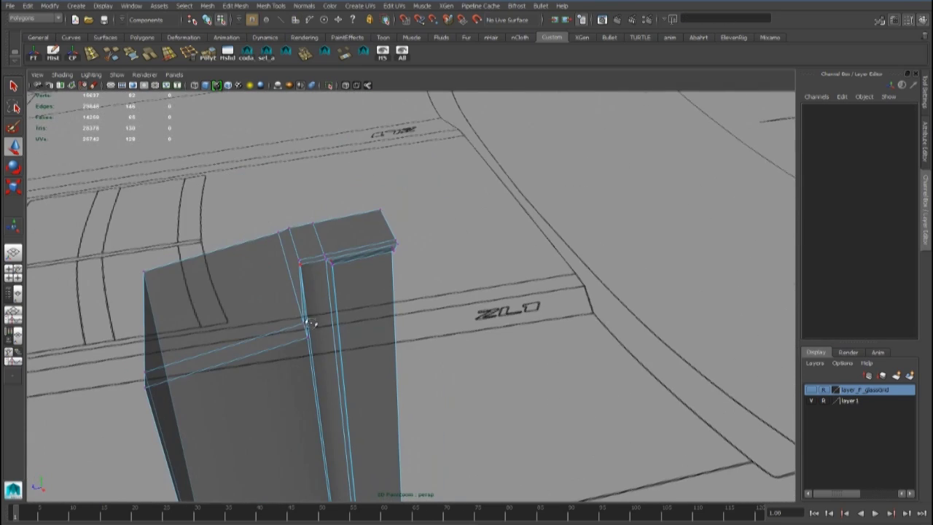
Show the Insert Edge Loop tool's settings and insert an edge loop close to the spoke's top end
left_click(304, 324)
left_click(924, 102)
left_click(842, 129)
key("F8")
left_click_drag(313, 227, 279, 284, "alt")
key("g")
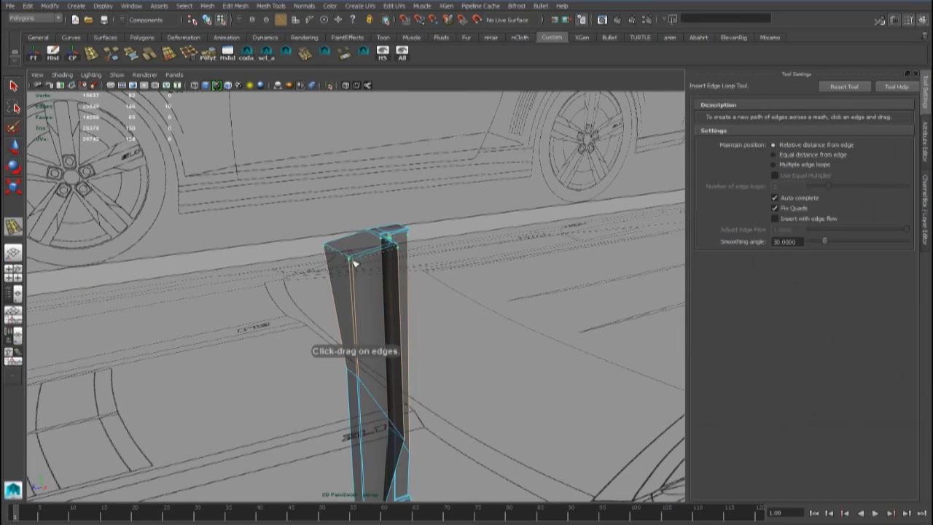
left_click_drag(355, 263, 362, 311, "alt")
right_click_drag(361, 312, 358, 338, "alt")
left_click_drag(358, 337, 327, 342, "alt")
Delete the faces filling the lug nut recess and return to object selection
left_click(13, 89)
middle_click_drag(343, 374, 311, 296, "alt")
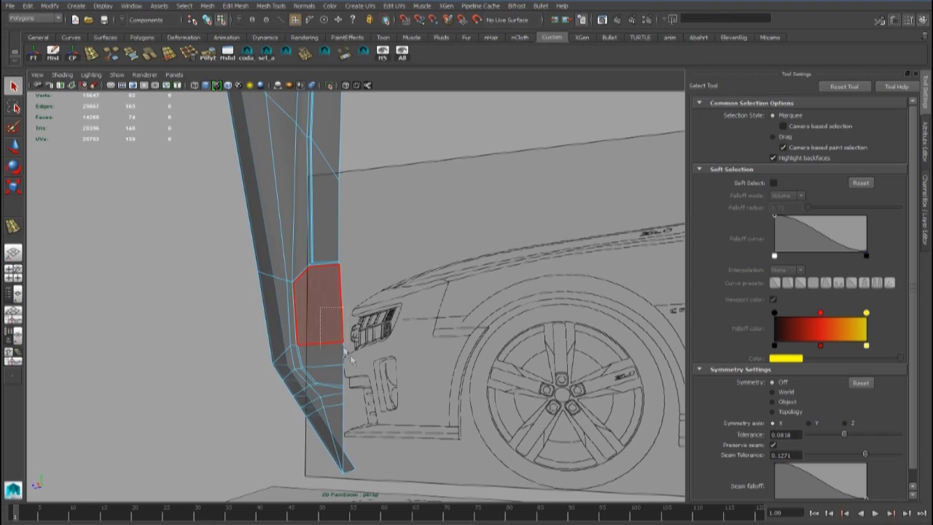
left_click_drag(324, 255, 324, 233, "alt")
scroll(360, 285, "down", 4)
right_click(318, 214)
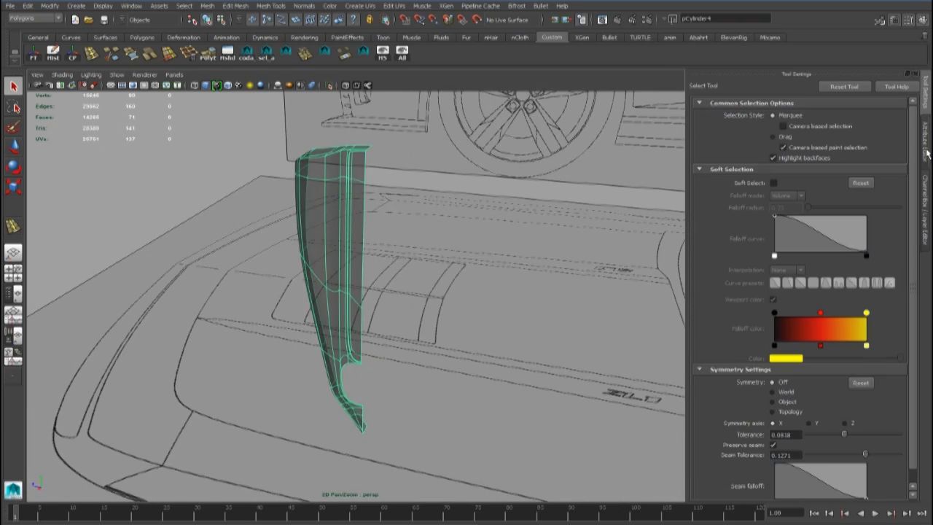
Open the spoke's attributes and examine the half spoke's shape from several angles
left_click(927, 153)
left_click(284, 180)
scroll(346, 190, "down", 4)
left_click_drag(364, 291, 398, 263, "alt")
left_click(355, 266)
scroll(355, 266, "up", 4)
middle_click_drag(398, 262, 366, 284, "alt")
left_click_drag(367, 285, 324, 289, "alt")
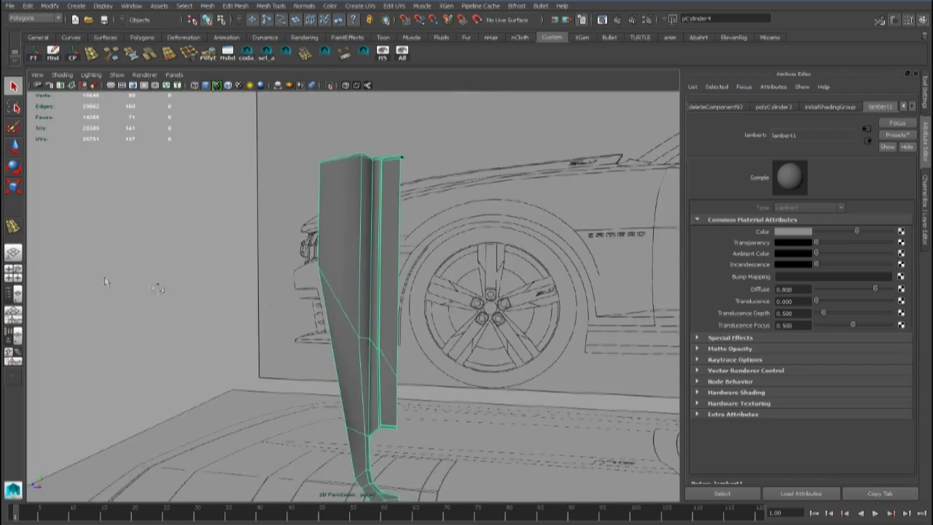
Insert two more edge loops running lengthwise along the spoke beside the center groove
key("g")
scroll(290, 291, "up", 4)
left_click_drag(362, 389, 364, 391)
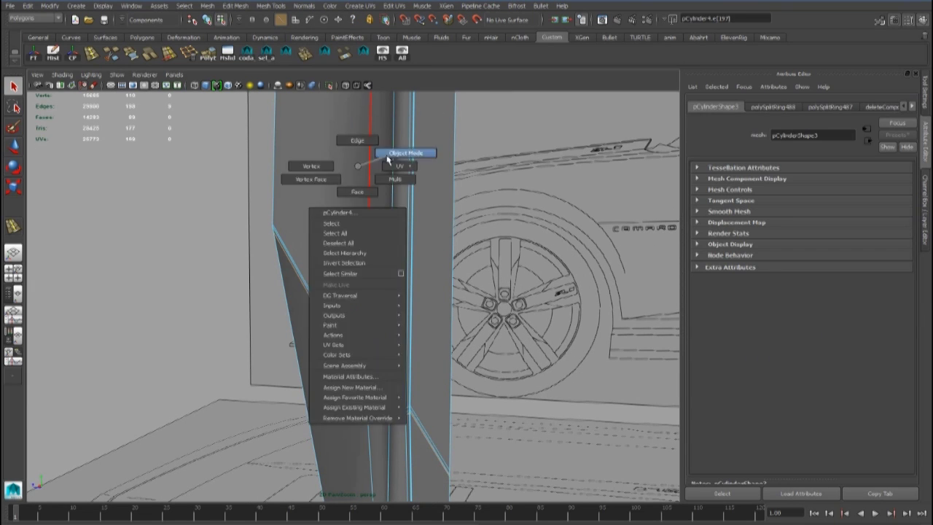
right_click_drag(379, 165, 401, 154)
Preview the half spoke smoothed, examine its top end up close, and switch back to the unsmoothed mesh
scroll(364, 279, "down", 4)
key("3")
left_click_drag(364, 279, 364, 304, "alt")
left_click(366, 245)
scroll(368, 273, "up", 4)
left_click(381, 256)
scroll(369, 300, "up", 4)
key("1")
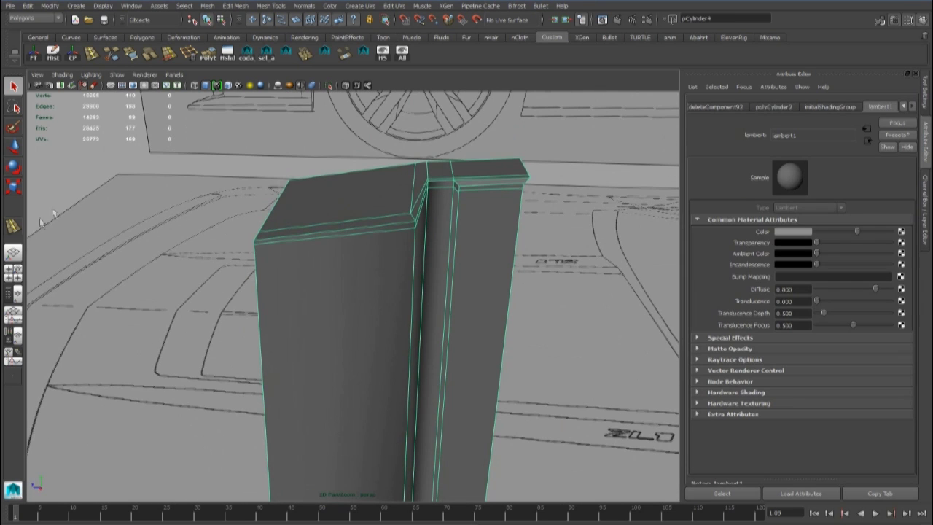
Insert edge loops lengthwise along the spoke's raised corner beside the center groove and preview the result smoothed
left_click(375, 233)
left_click(18, 231)
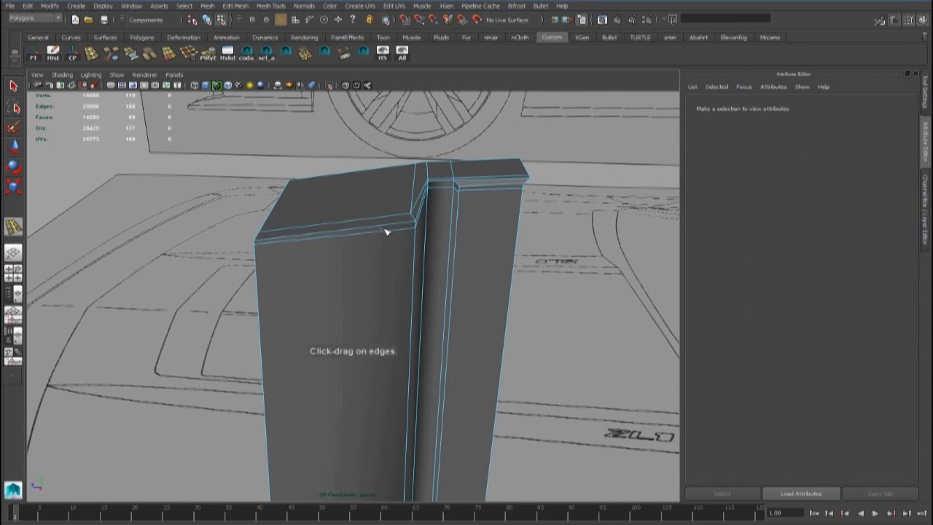
left_click_drag(388, 234, 416, 246, "alt")
scroll(416, 245, "up", 3)
left_click_drag(413, 208, 420, 204)
key("3")
key("1")
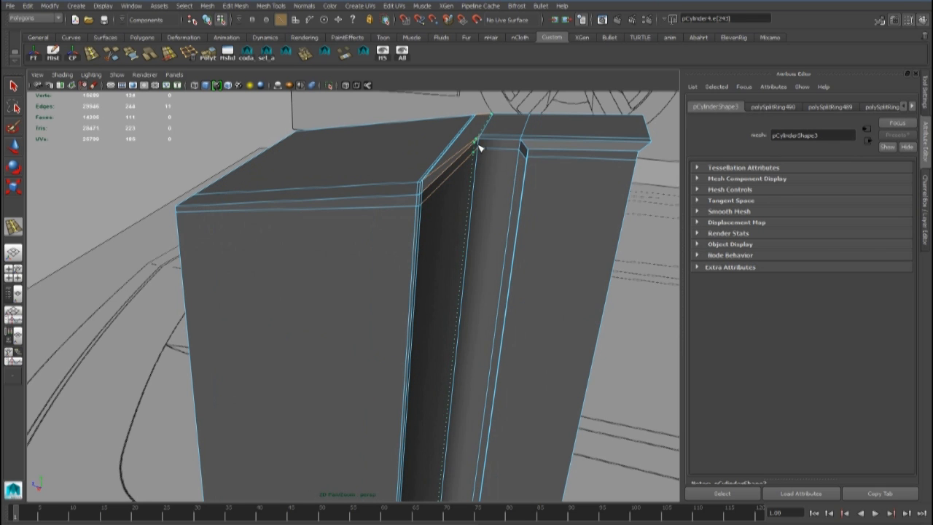
Insert another edge loop along the inner corner of the center groove, check it smoothed, and return to object selection
left_click_drag(488, 142, 486, 143)
key("3")
right_click_drag(527, 189, 443, 233, "alt")
key("1")
left_click_drag(443, 233, 364, 206, "alt")
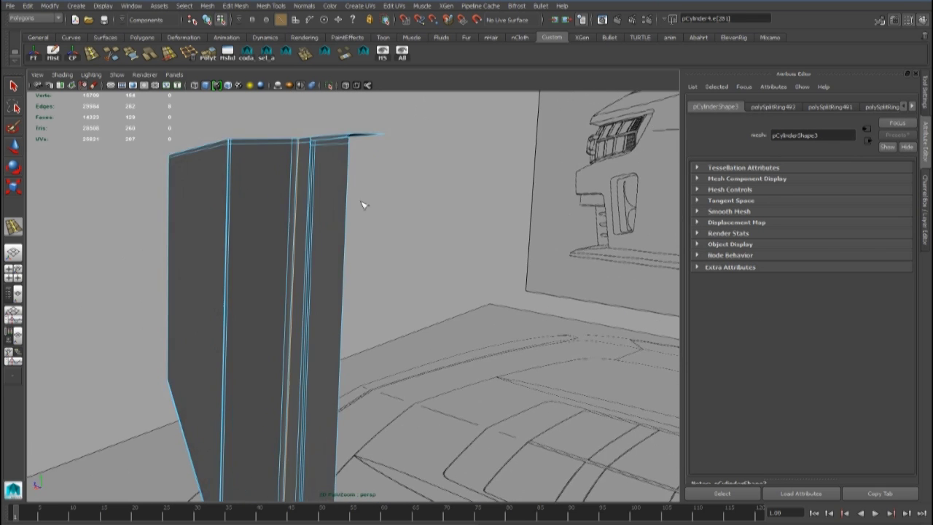
right_click_drag(364, 206, 395, 235, "alt")
middle_click_drag(395, 234, 397, 287, "alt")
left_click_drag(397, 287, 400, 268, "alt")
middle_click_drag(400, 268, 357, 258, "alt")
right_click_drag(357, 258, 407, 291, "alt")
middle_click_drag(341, 263, 374, 261, "alt")
right_click_drag(374, 261, 284, 255, "alt")
left_click(14, 86)
right_click_drag(313, 299, 357, 285)
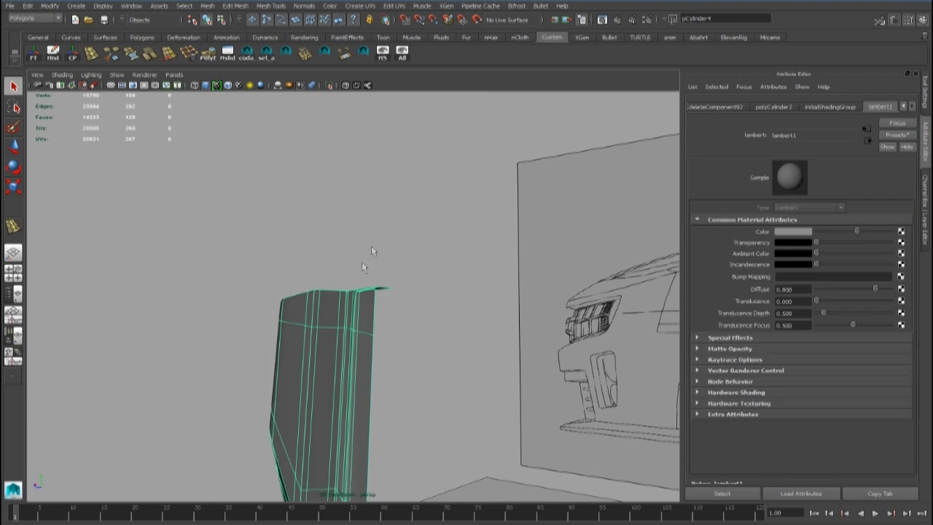
Try clearing the half spoke's construction history and freezing its transformations
left_click(364, 258)
right_click_drag(444, 280, 382, 298, "alt")
left_click_drag(383, 299, 379, 332, "alt")
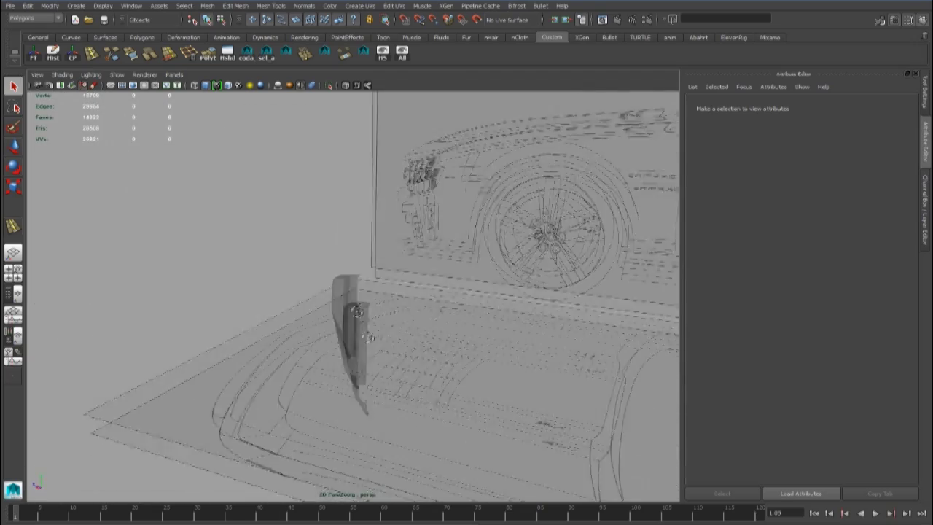
right_click_drag(408, 321, 518, 338, "alt")
left_click_drag(517, 337, 339, 284, "alt")
left_click(307, 285)
right_click_drag(338, 292, 306, 286, "alt")
left_click_drag(306, 285, 362, 311, "alt")
left_click(926, 181)
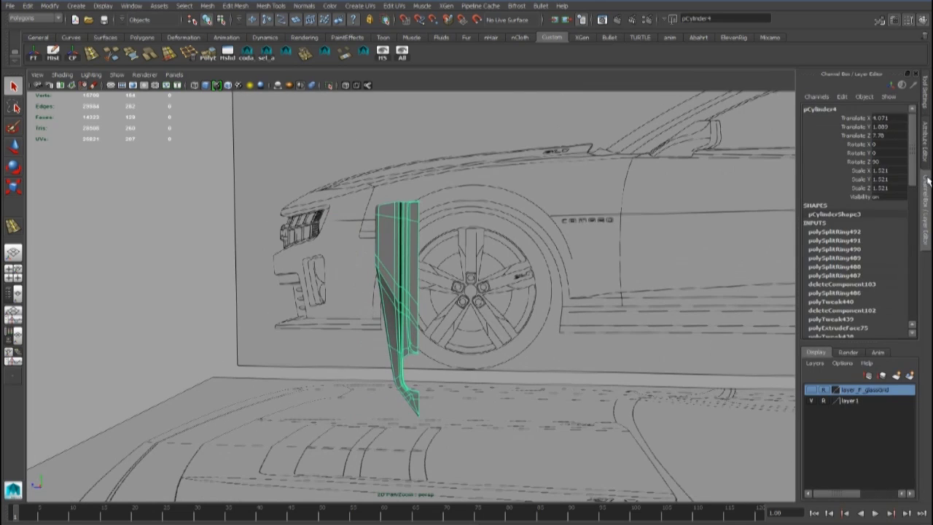
left_click(53, 54)
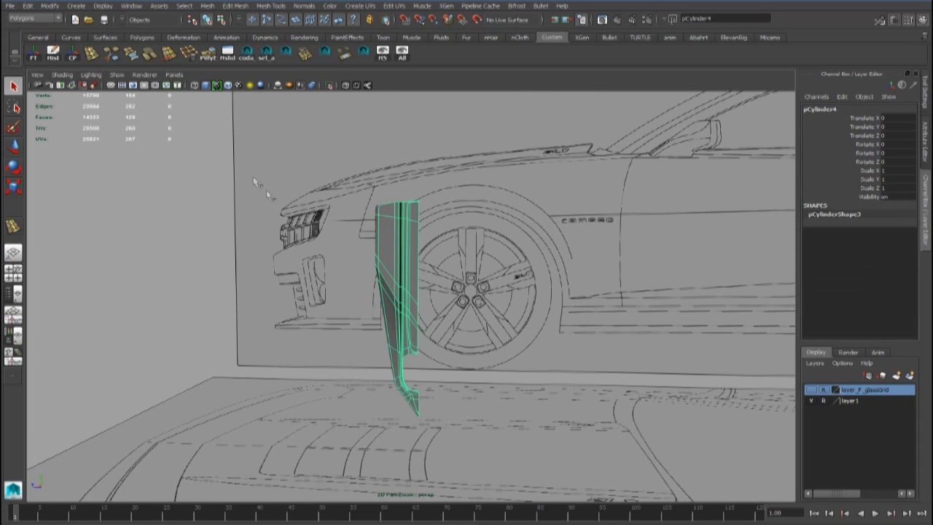
Try mirroring a duplicate of the half spoke with Scale Z -1.521, and delete the duplicate
left_click_drag(266, 190, 260, 215, "alt")
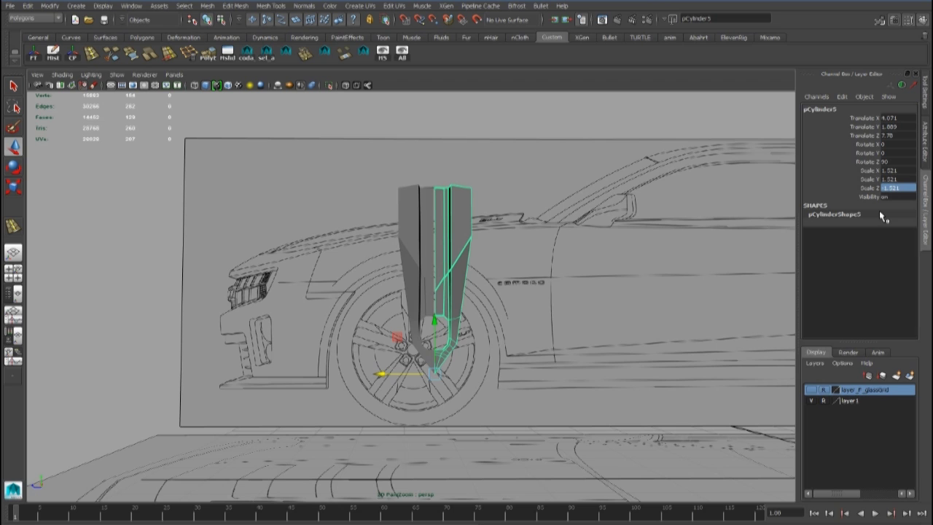
right_click_drag(422, 251, 468, 247, "alt")
scroll(467, 248, "down", 8)
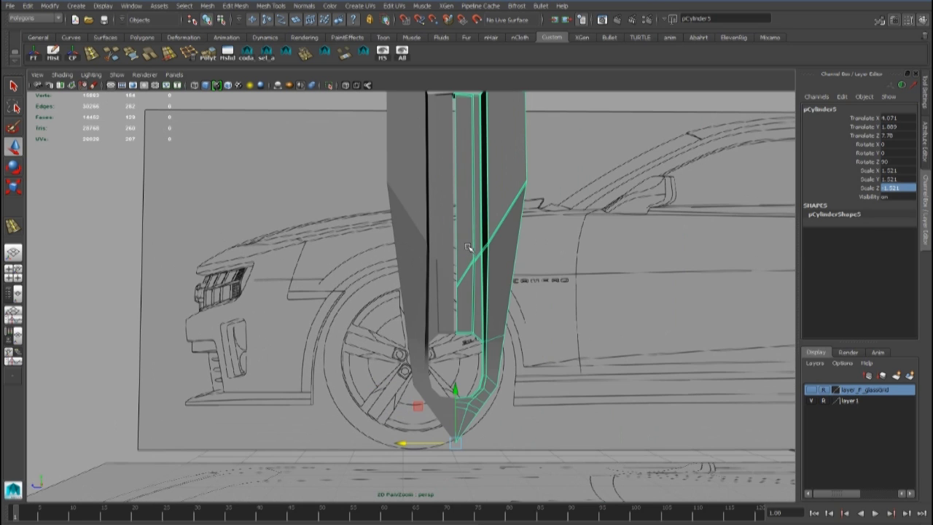
key("Delete")
Select the vertices along the half spoke's center line and compare them with the wheel blueprint in the side view
right_click_drag(417, 221, 371, 221)
left_click_drag(453, 315, 453, 316)
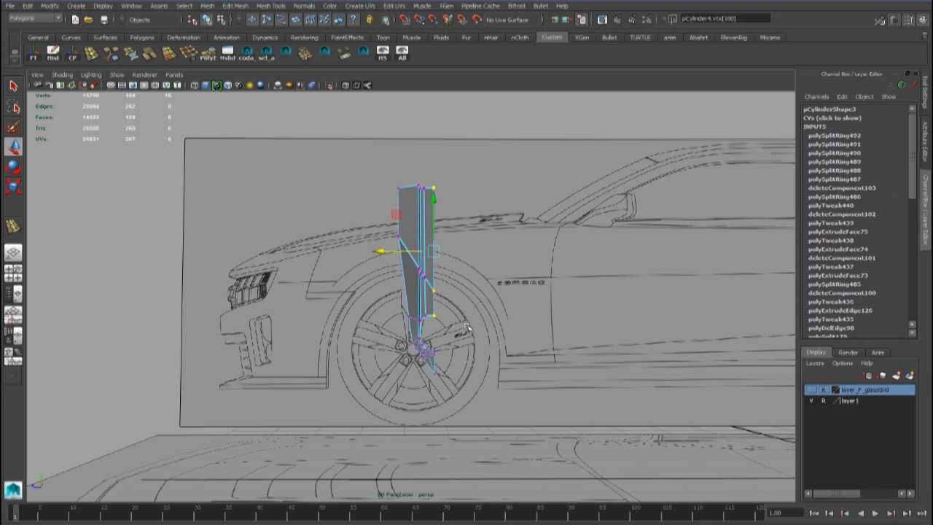
mouse_move(446, 259)
left_mouse_down("alt")
mouse_move(446, 297)
mouse_move(440, 268)
left_mouse_up("alt")
key("space")
key("space")
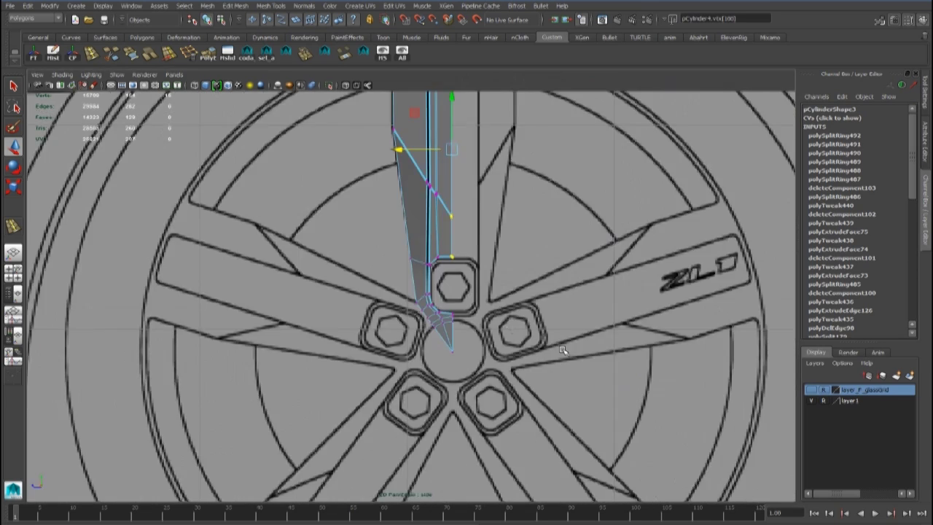
middle_click_drag(452, 198, 459, 340, "alt")
right_click_drag(459, 339, 491, 340, "alt")
middle_click_drag(491, 339, 478, 452, "alt")
right_click_drag(478, 452, 525, 300, "alt")
middle_click_drag(524, 299, 466, 401, "alt")
right_click_drag(466, 401, 426, 466, "alt")
middle_click_drag(426, 467, 460, 402, "alt")
key("r")
right_click_drag(442, 267, 459, 276)
left_click(430, 258)
left_click(467, 277)
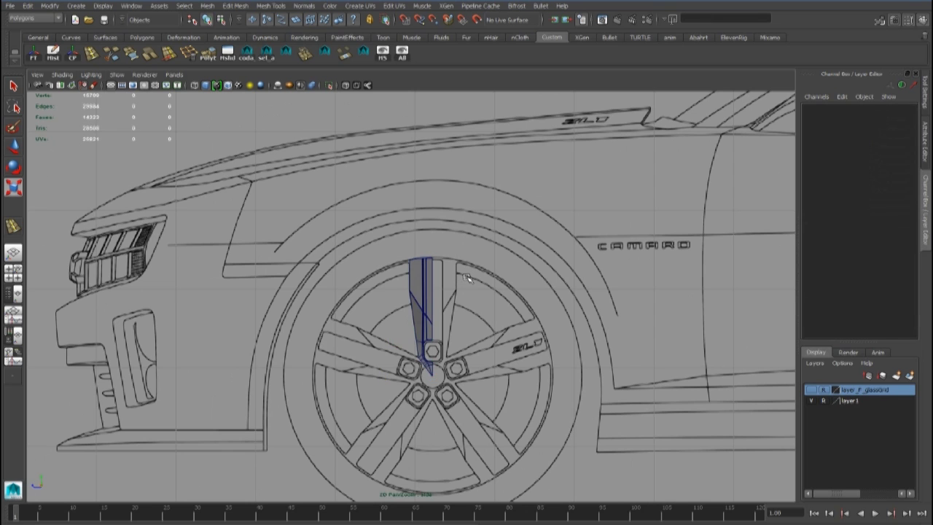
Reselect the half spoke's center-line vertices in the side view and examine their alignment with the blueprint
left_click(431, 280)
right_click_drag(430, 281, 393, 281)
left_click_drag(428, 246, 460, 345)
left_click(467, 343)
right_click_drag(430, 280, 466, 262)
left_click(413, 270)
right_click_drag(413, 270, 388, 268, "alt")
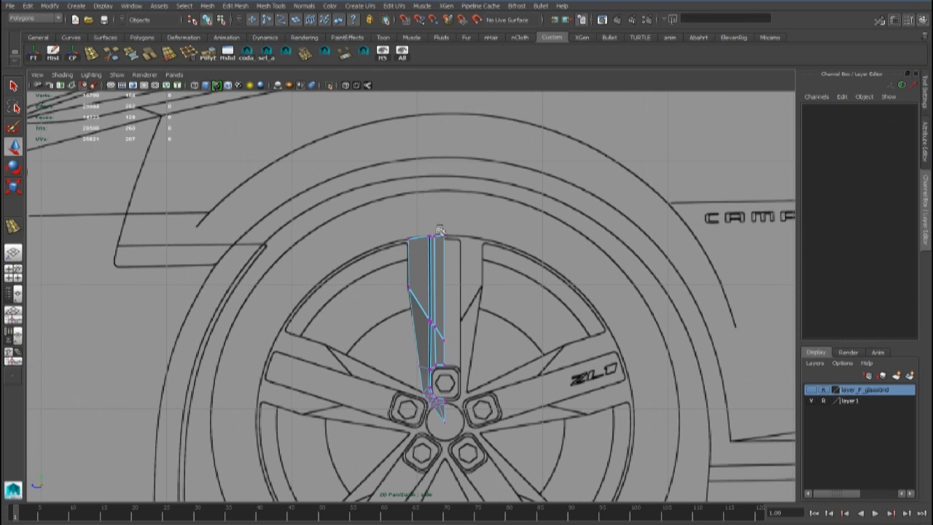
left_click_drag(468, 374, 470, 373)
scroll(470, 361, "up", 5)
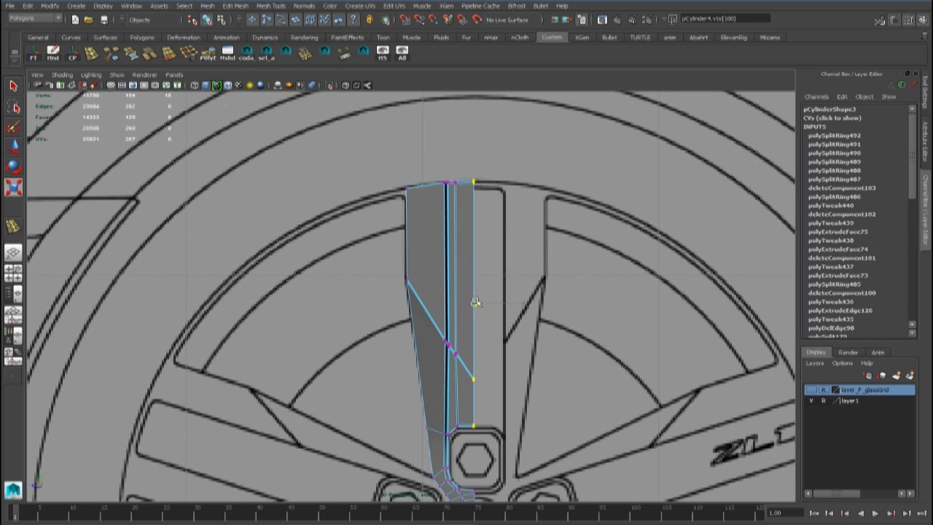
Mirror a duplicate of the half spoke with Scale Z -1.521 and combine both halves into one mesh
right_click_drag(503, 212, 503, 215)
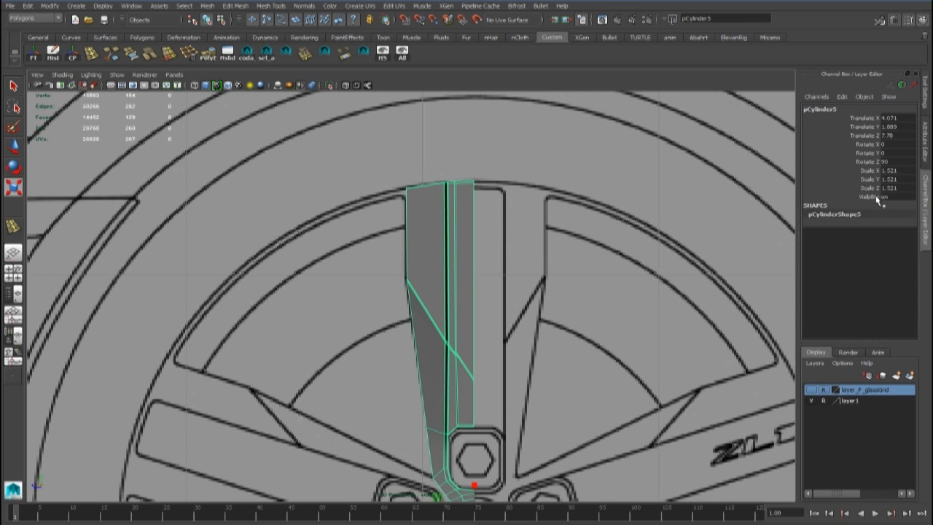
type("-")
key("Return")
left_click_drag(548, 218, 442, 200)
key("w")
middle_click_drag(481, 255, 471, 208, "alt")
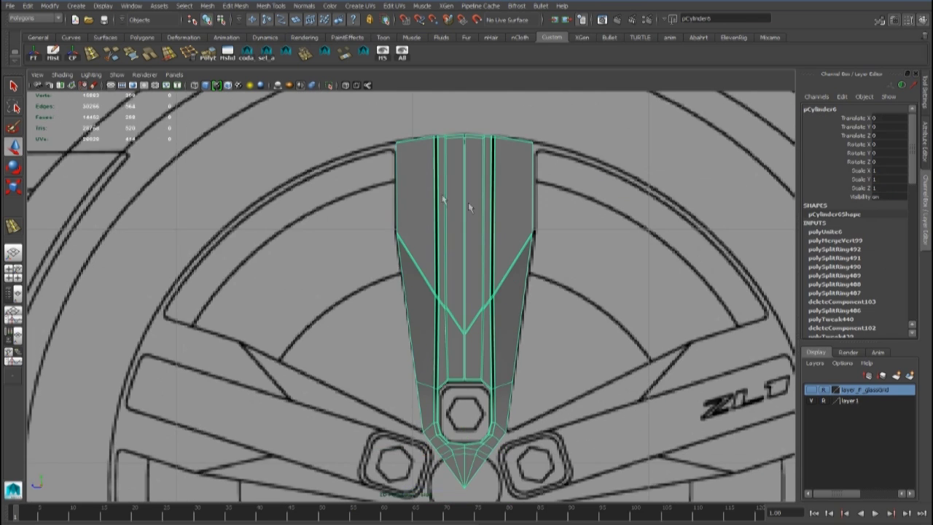
Merge the first facing vertex pairs at the outer end of the seam between the two spoke halves in perspective view
key("space")
key("space")
left_click_drag(462, 298, 258, 329, "alt")
right_click_drag(193, 366, 157, 299)
left_click_drag(171, 365, 453, 310)
key("f")
scroll(426, 299, "up", 8)
left_click(306, 57)
middle_click_drag(480, 338, 399, 251, "alt")
left_click_drag(399, 251, 332, 257, "alt")
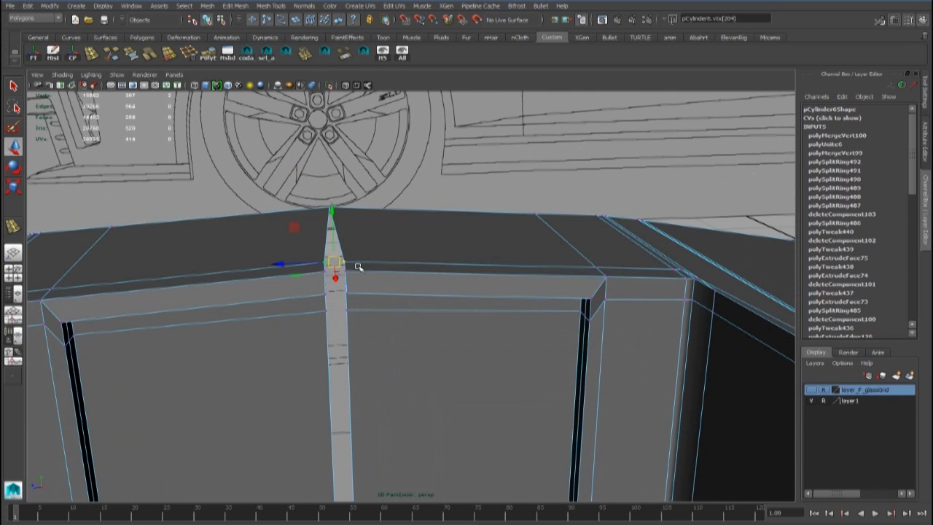
left_click_drag(319, 288, 453, 362, "alt")
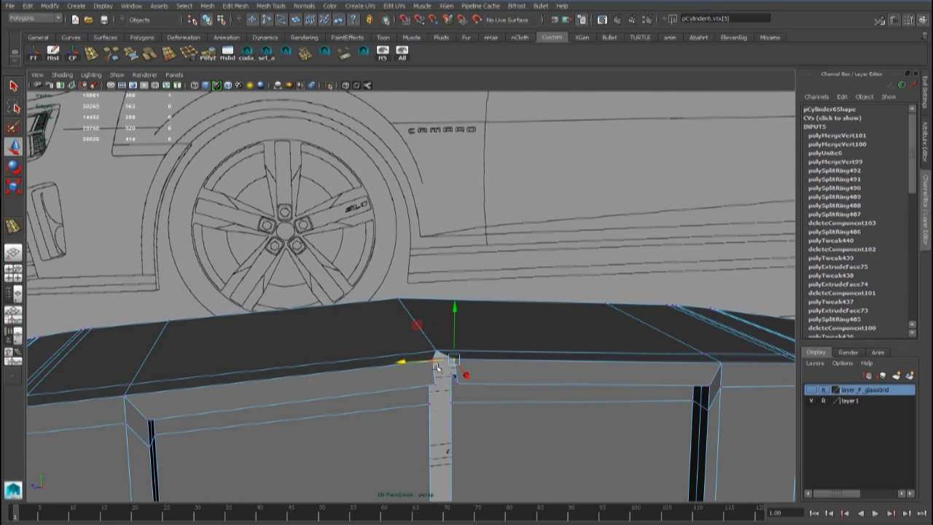
Turn on X-ray shading and merge the next vertex pairs down the center seam
left_click(355, 85)
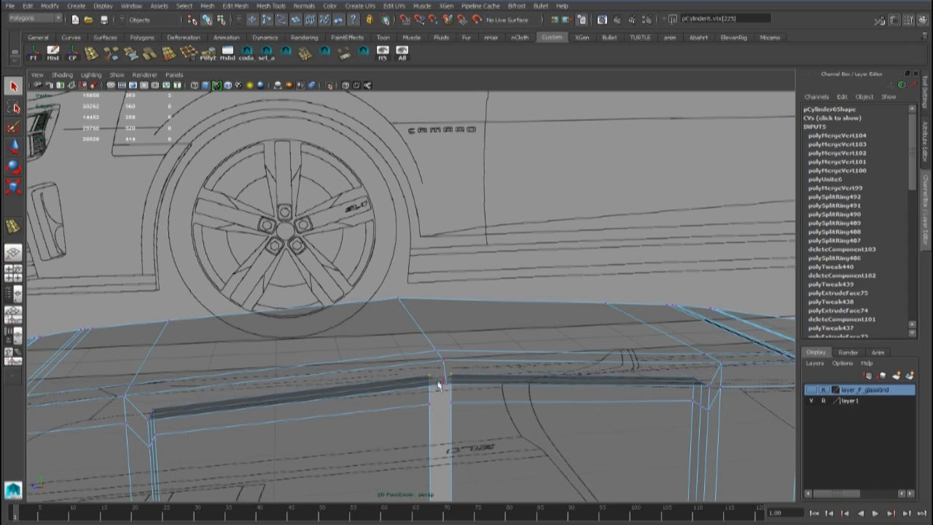
middle_click_drag(439, 394, 435, 324, "alt")
left_click_drag(419, 325, 456, 355)
key("g")
middle_click_drag(453, 452, 441, 296, "alt")
left_click_drag(442, 296, 583, 479, "alt")
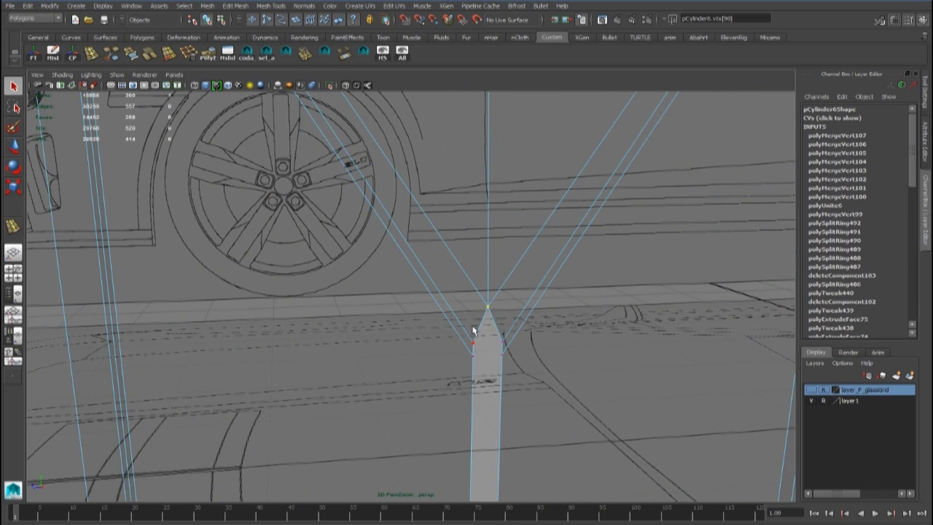
Merge the remaining seam vertex pairs down to the lug recess and return to object selection
key("g")
middle_click_drag(491, 385, 477, 306, "alt")
right_click_drag(477, 305, 474, 371, "alt")
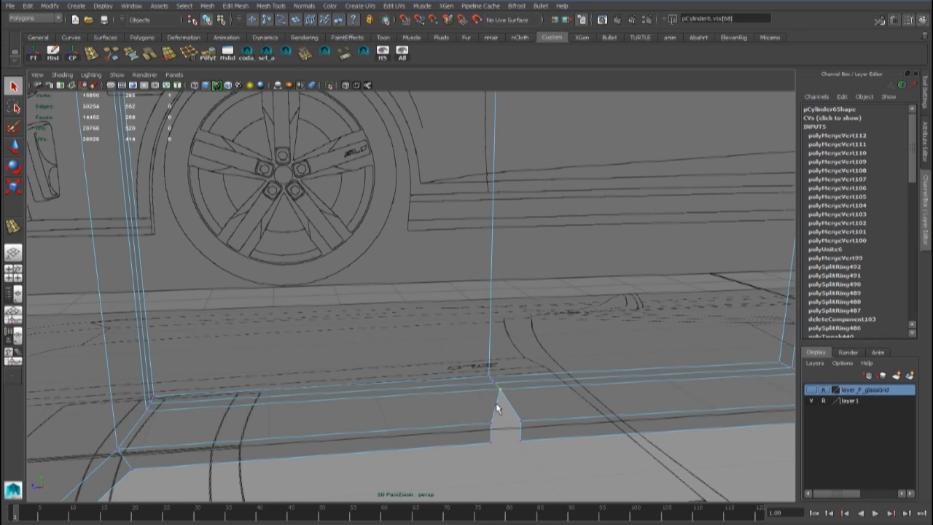
key("g")
right_click_drag(504, 301, 551, 287)
right_click_drag(552, 288, 509, 314, "alt")
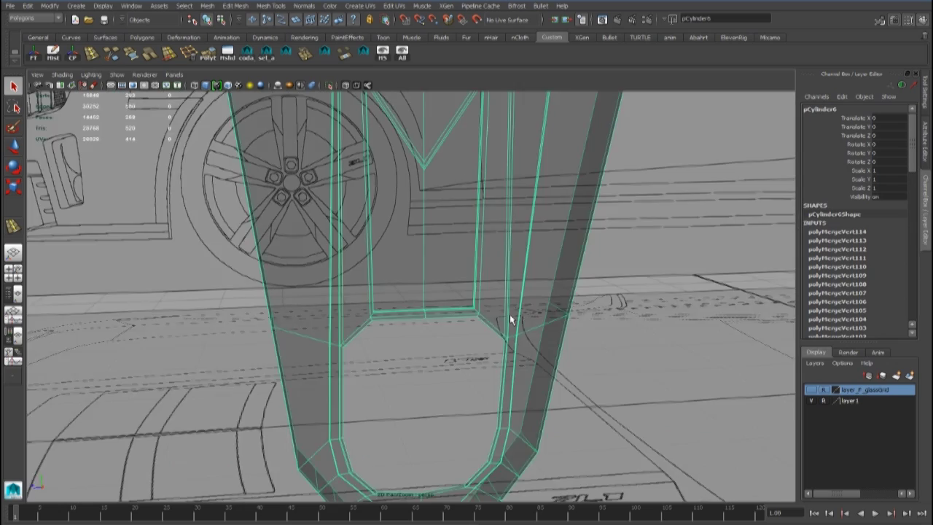
Preview the full spoke smoothed from several angles and open its attributes
middle_click_drag(509, 314, 606, 320, "alt")
left_click_drag(605, 320, 510, 335, "alt")
right_click_drag(510, 335, 436, 365, "alt")
left_click_drag(435, 365, 446, 359, "alt")
key("3")
right_click_drag(446, 359, 419, 335, "alt")
left_click_drag(419, 335, 437, 358, "alt")
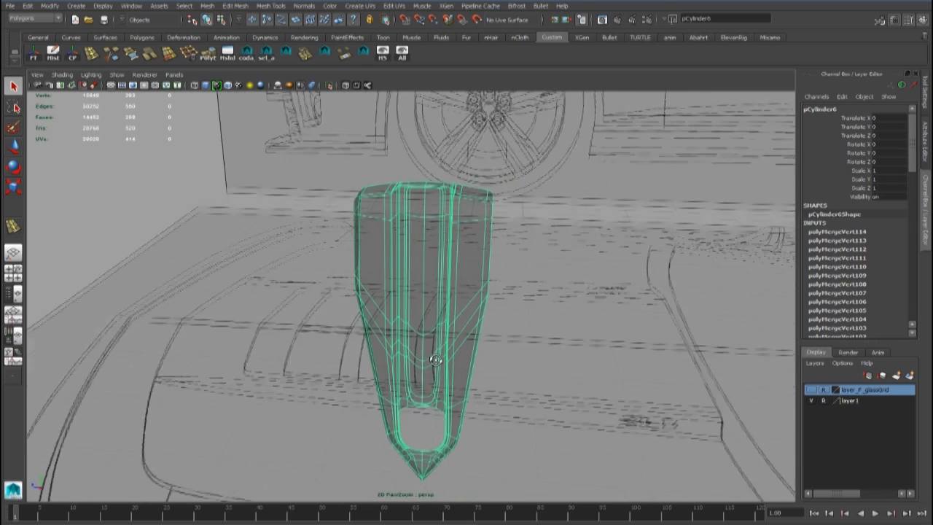
left_click(927, 151)
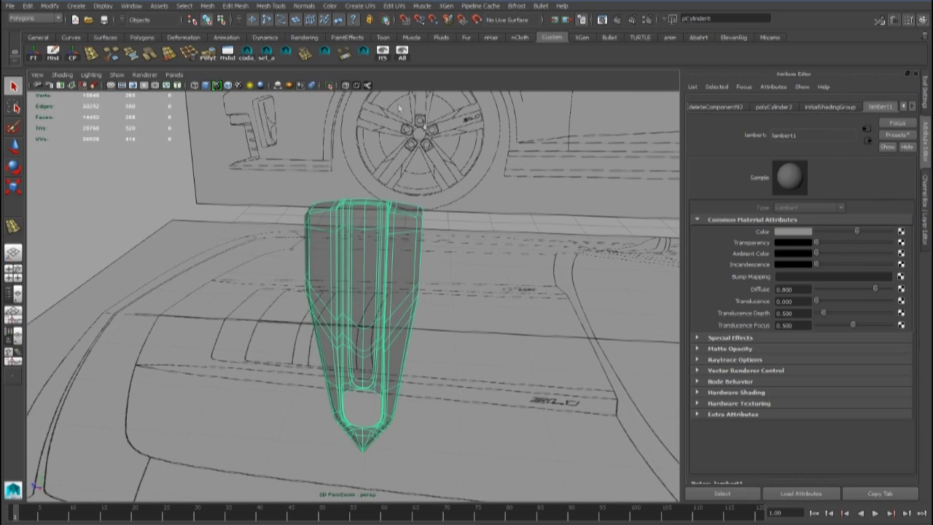
Examine the full spoke from several sides, including its pointed hub end
left_click(485, 214)
left_click_drag(410, 249, 408, 331, "alt")
left_click(377, 306)
right_click_drag(377, 306, 372, 296, "alt")
left_click_drag(372, 296, 277, 318, "alt")
left_click(240, 233)
left_click(374, 287)
scroll(379, 291, "up", 4)
scroll(391, 336, "up", 4)
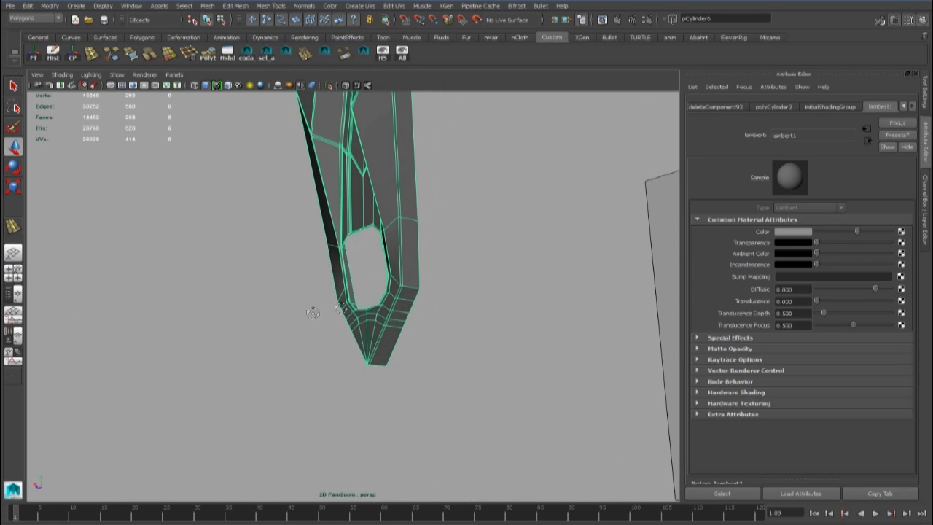
Delete the outer side faces on both sides of the spoke's pointed hub end
right_click_drag(397, 314, 397, 314)
left_click(400, 306)
left_click_drag(399, 325, 339, 308, "alt")
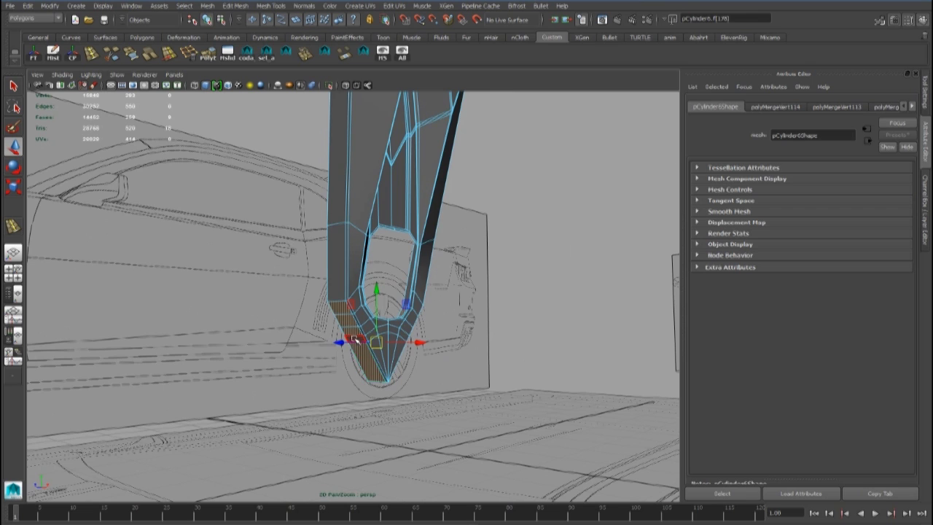
left_click(355, 340, "shift")
scroll(368, 335, "up", 3)
key("Delete")
Delete the narrow strips of faces left along both sides of the pointed hub end and reselect the spoke as an object
right_click_drag(344, 300, 349, 320)
left_click(351, 321)
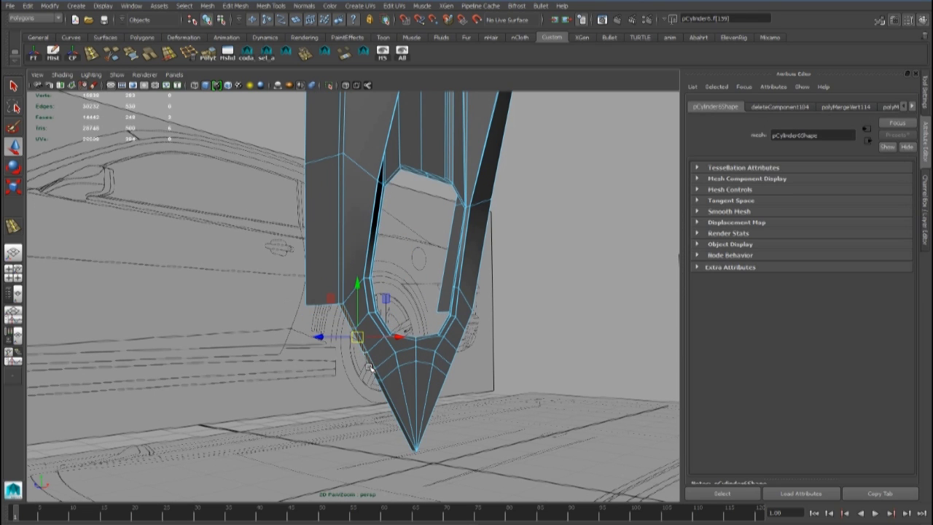
left_click_drag(385, 392, 470, 316, "alt")
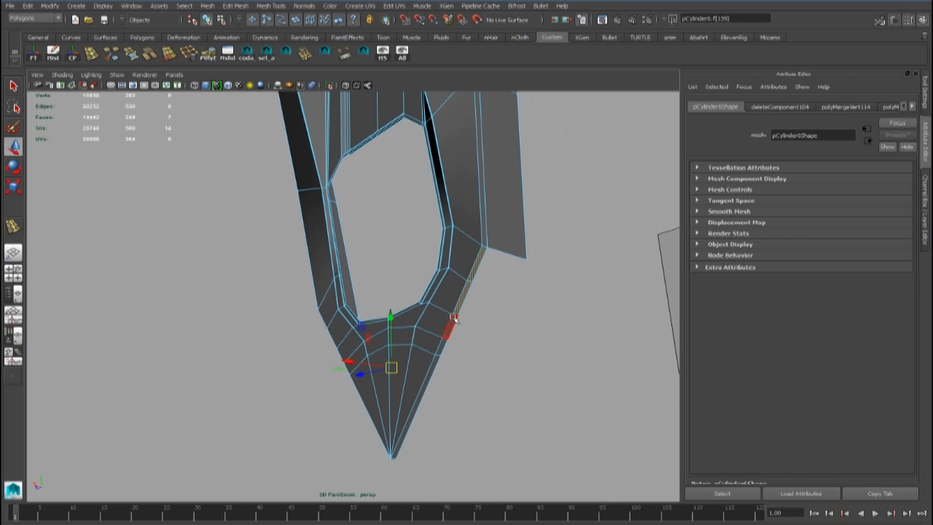
left_click(434, 366, "shift")
scroll(458, 346, "down", 4)
key("Delete")
left_click(458, 346)
left_click(415, 280)
Create 4 copies of the spoke with Duplicate Special, each rotated 72 degrees about X
left_click_drag(401, 300, 388, 249, "alt")
scroll(421, 283, "down", 5)
left_click(27, 5)
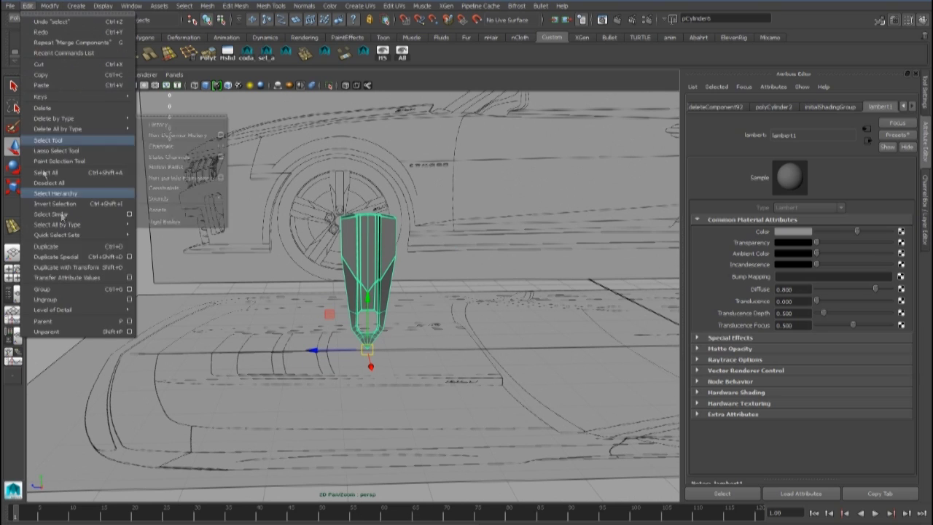
left_click(130, 257)
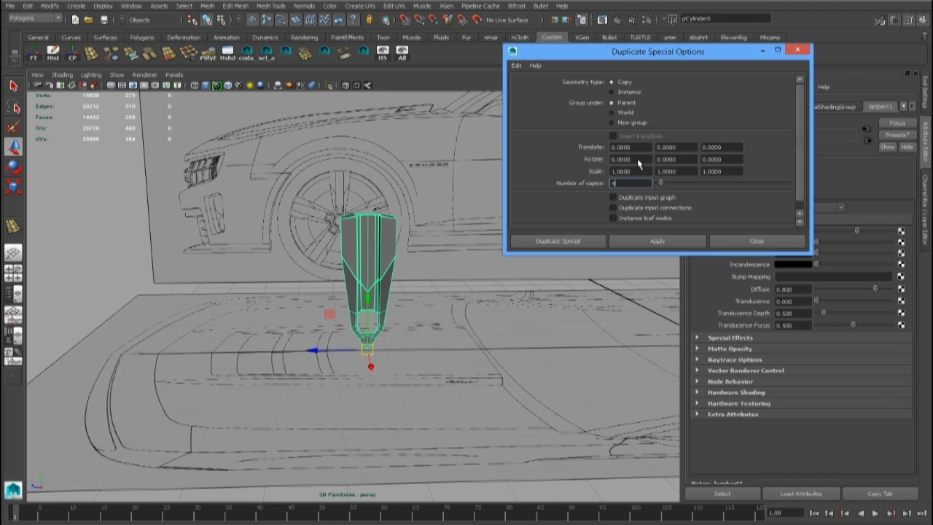
type("72")
left_click(729, 196)
left_click(756, 244)
Examine how the five spokes meet around the hub, up close and from several angles
right_click_drag(396, 254, 443, 242)
left_click(410, 290)
scroll(410, 290, "down", 4)
left_click_drag(401, 289, 264, 280, "alt")
scroll(356, 287, "up", 4)
left_click_drag(357, 287, 404, 225, "alt")
middle_click_drag(399, 309, 434, 259, "alt")
scroll(434, 260, "up", 4)
left_click(440, 286)
left_click(461, 297)
scroll(459, 297, "down", 6)
left_click_drag(459, 291, 420, 312, "alt")
scroll(419, 302, "up", 3)
left_click(429, 285)
scroll(439, 269, "up", 4)
mouse_move(439, 268)
left_mouse_down("alt")
mouse_move(348, 285)
mouse_move(312, 266)
mouse_move(456, 270)
left_mouse_up("alt")
scroll(455, 270, "down", 5)
Select all five spokes, check them against the wheel blueprint in side view, and combine them into one mesh
left_click_drag(372, 251, 530, 388)
key("space")
key("space")
scroll(530, 388, "down", 6)
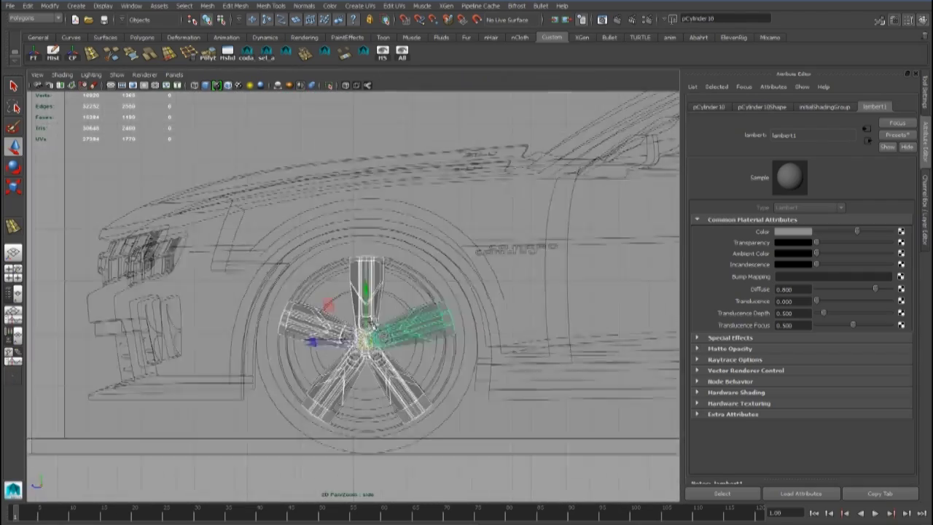
key("space")
key("space")
left_click_drag(467, 257, 340, 281, "alt")
left_click(207, 6)
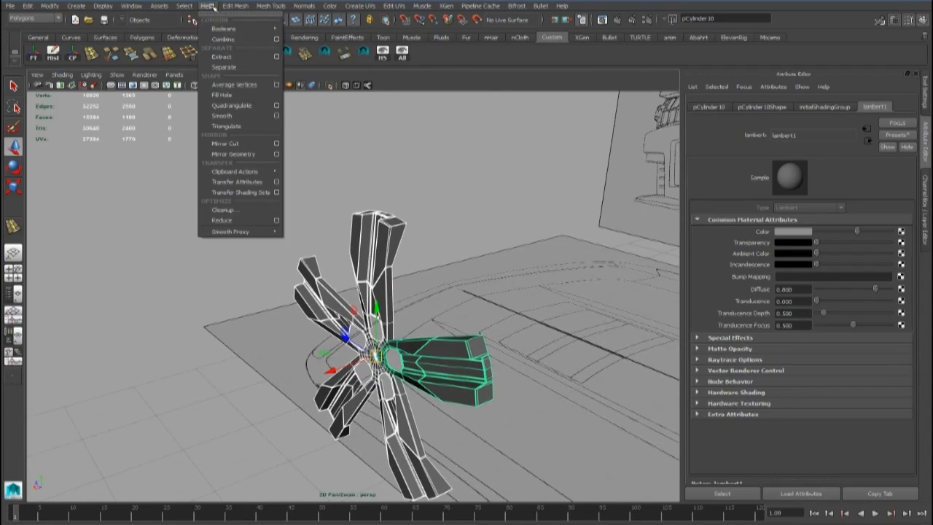
left_click(216, 40)
left_click_drag(306, 186, 394, 208, "alt")
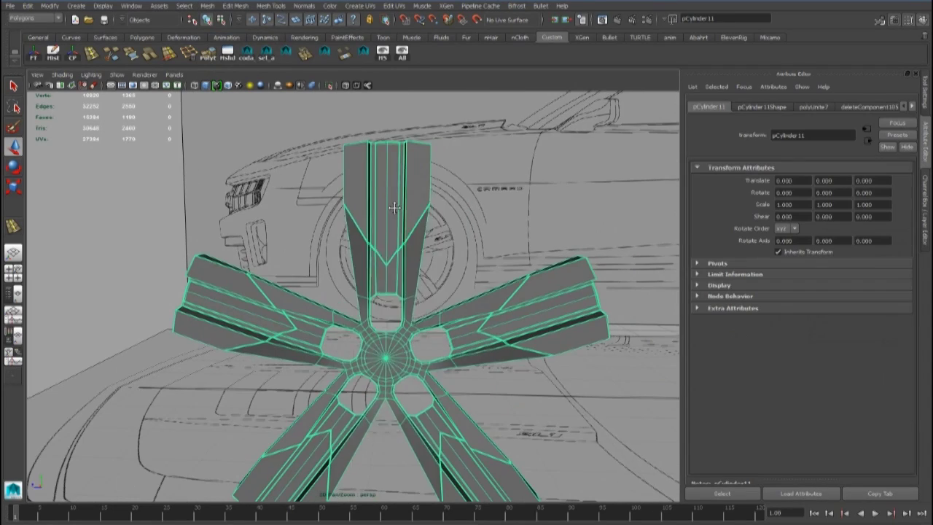
Select all vertices of the combined five-spoke mesh and merge them with a threshold of 0.0001
right_click_drag(394, 208, 350, 210)
scroll(350, 212, "down", 5)
left_click_drag(510, 421, 511, 423)
scroll(309, 162, "up", 2)
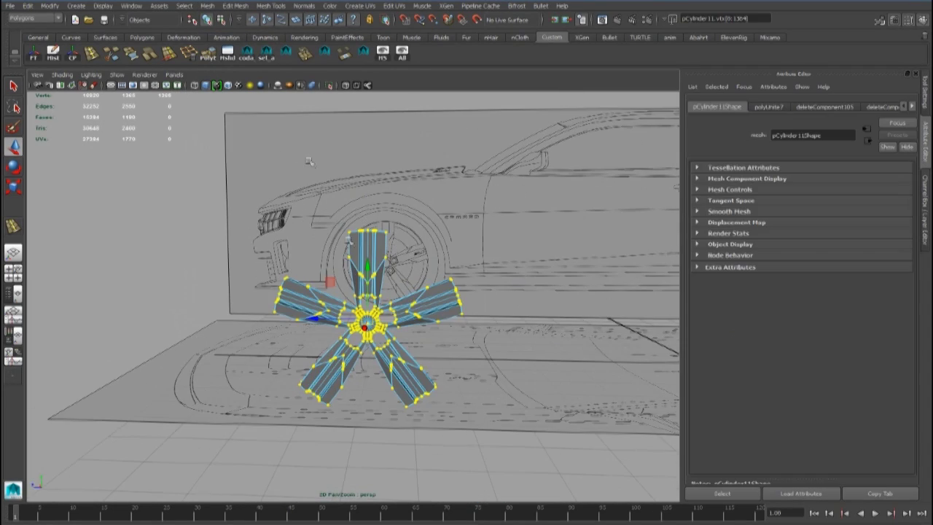
left_click(234, 7)
left_click(332, 32)
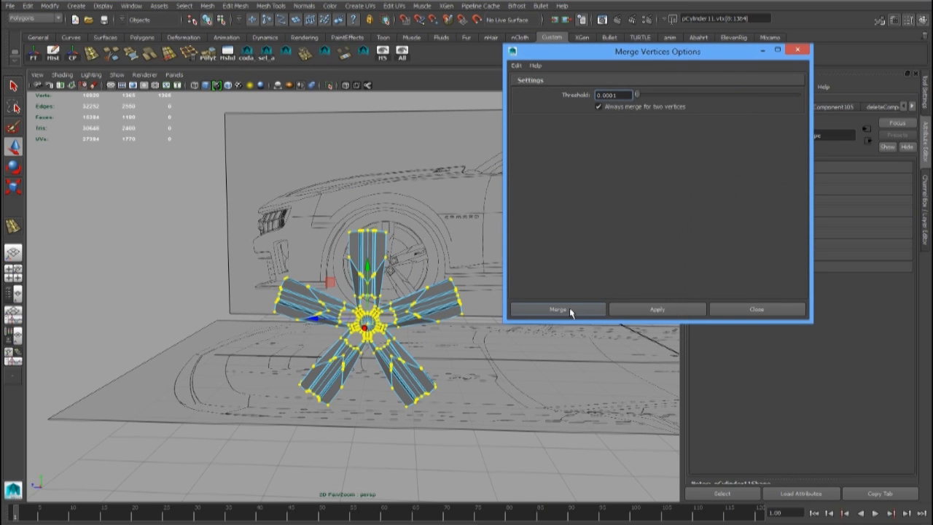
left_click(569, 309)
Examine the merged spokes around the hub and lug holes, up close and from several angles
right_click_drag(371, 252, 402, 235)
left_click(402, 234)
scroll(402, 235, "up", 5)
left_click_drag(402, 235, 510, 252, "alt")
scroll(405, 236, "down", 5)
left_click_drag(529, 239, 291, 219, "alt")
scroll(431, 237, "up", 5)
left_click_drag(372, 216, 406, 257, "alt")
scroll(403, 246, "down", 4)
scroll(403, 246, "up", 5)
scroll(387, 237, "up", 4)
scroll(384, 223, "down", 5)
Undo the merging, combining and duplicating of the spokes, going back to the single full spoke
key("ctrl+z")
key("ctrl+z")
key("ctrl+z")
key("ctrl+z")
key("ctrl+z")
key("ctrl+z")
key("ctrl+z")
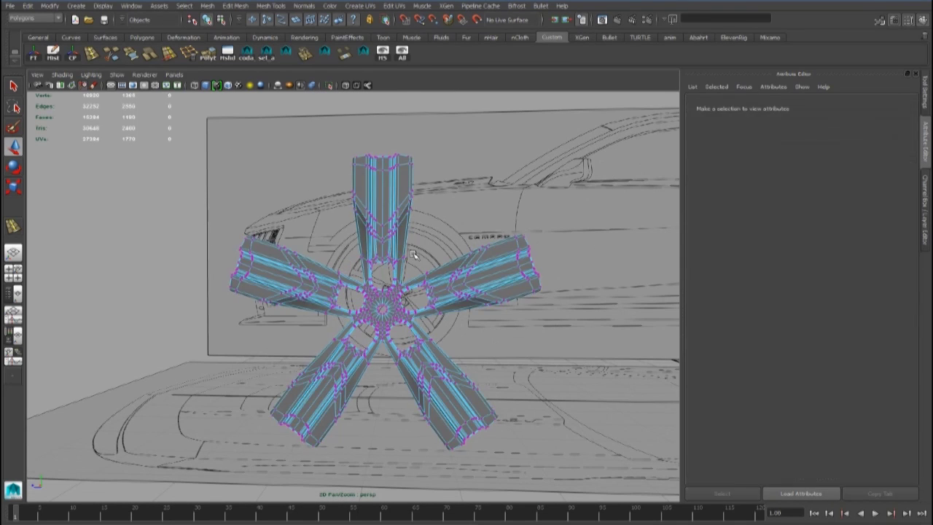
right_click_drag(400, 210, 431, 202)
key("shift+z")
key("shift+z")
Cut a new edge with the Multi-Cut Tool along the hub-side rim of the lug hole, from corner to corner
left_click_drag(426, 211, 409, 313, "alt")
scroll(414, 240, "up", 5)
middle_click_drag(410, 313, 409, 381, "alt")
left_click_drag(409, 382, 403, 344, "alt")
middle_click_drag(402, 344, 402, 305, "alt")
scroll(402, 304, "up", 2)
scroll(401, 299, "up", 2)
right_click_drag(379, 252, 379, 224)
left_click_drag(380, 233, 396, 285, "alt")
right_click_drag(395, 285, 396, 342, "alt")
middle_click_drag(395, 343, 377, 348, "alt")
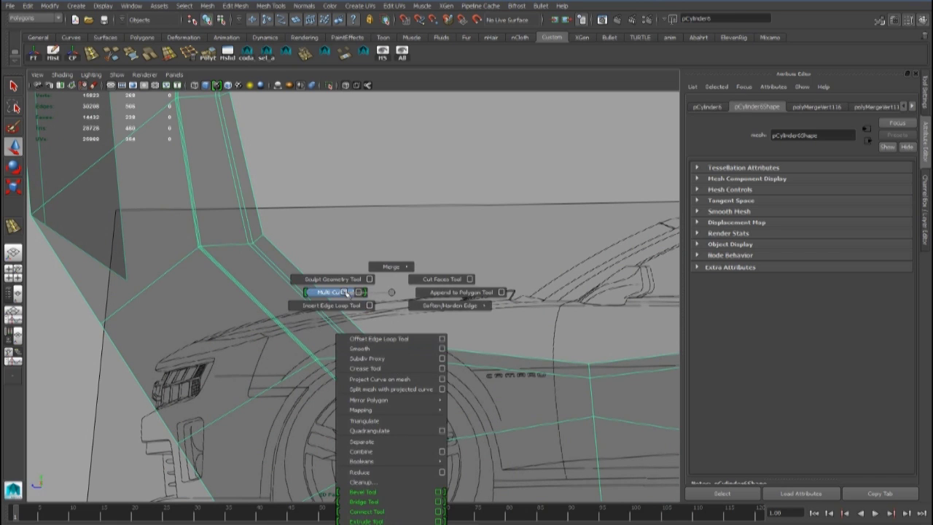
right_click_drag(346, 293, 344, 293, "shift")
left_click(360, 356)
middle_click_drag(361, 362, 356, 363, "alt")
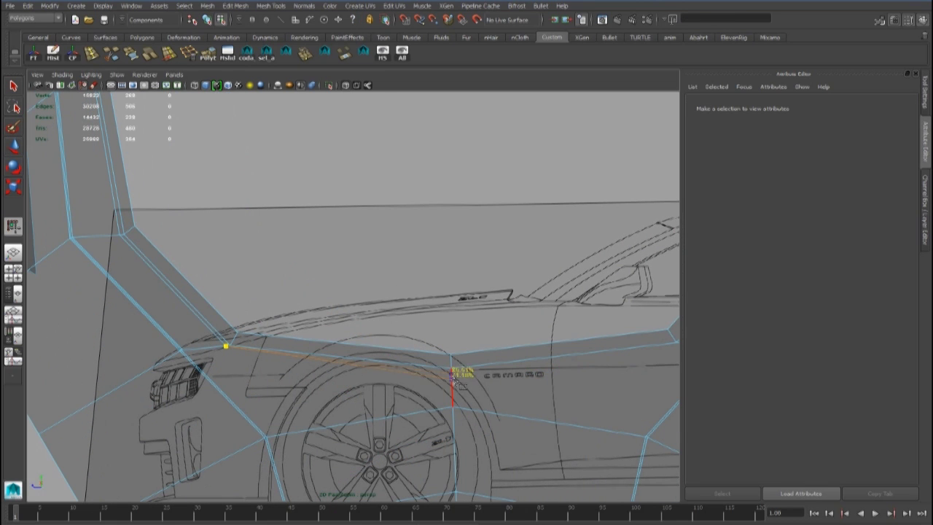
middle_click_drag(526, 367, 442, 350, "alt")
left_click_drag(354, 361, 433, 364, "alt")
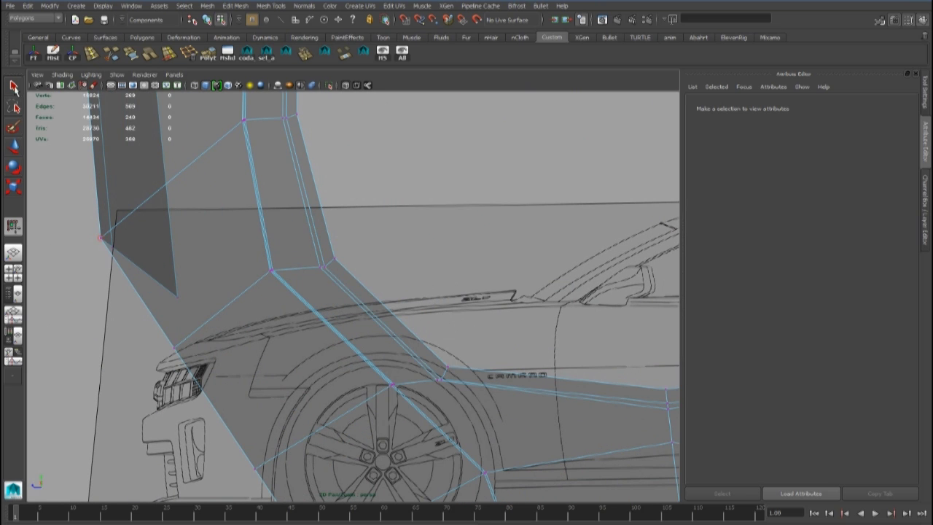
Adjust the corner vertices on the hub side of the lug hole vertically and preview the spoke smoothed
left_click(438, 382)
key("f")
right_click_drag(452, 406, 678, 487, "alt")
middle_click_drag(367, 212, 343, 281, "alt")
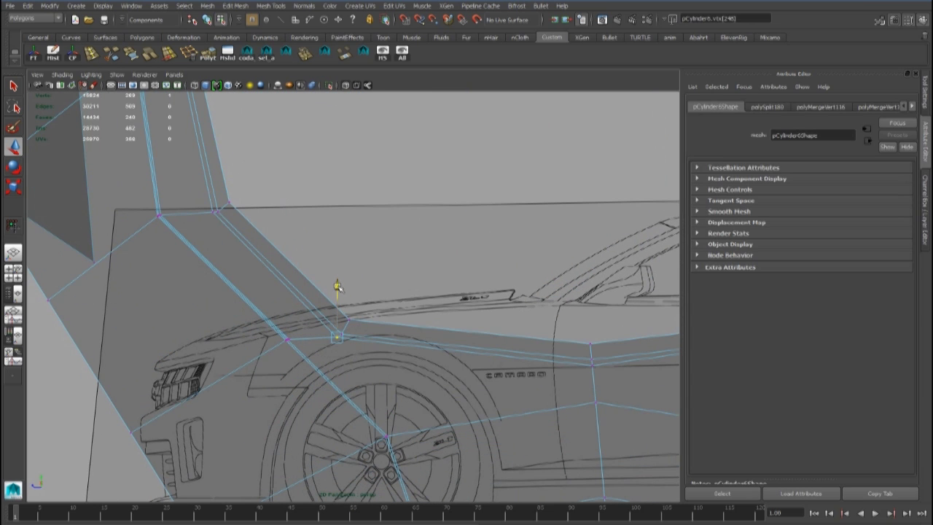
left_click_drag(337, 286, 506, 331, "alt")
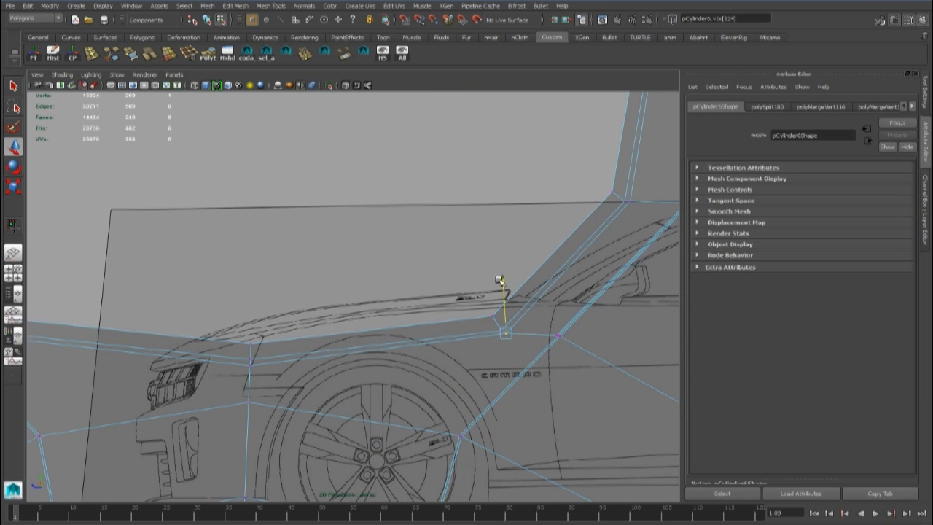
left_click_drag(501, 280, 502, 277)
right_click_drag(502, 306, 325, 337, "alt")
middle_click_drag(325, 338, 340, 368, "alt")
key("3")
right_click_drag(339, 368, 503, 408, "alt")
middle_click_drag(503, 408, 455, 348, "alt")
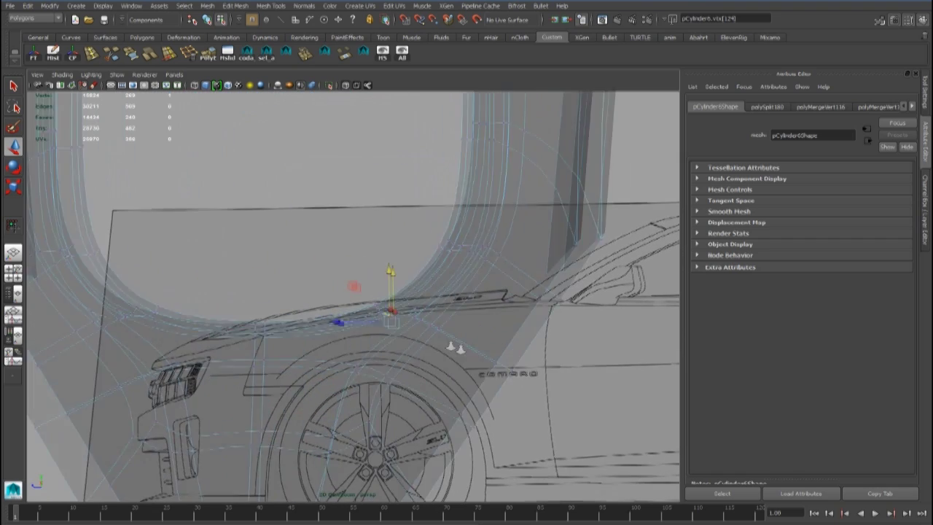
scroll(453, 354, "up", 5)
scroll(446, 349, "down", 8)
Select the border edges all around the spoke's open lug hole and extrude them
key("1")
scroll(445, 343, "up", 4)
right_click_drag(347, 299, 392, 290)
scroll(374, 331, "down", 3)
middle_click_drag(373, 331, 424, 273, "alt")
scroll(408, 314, "up", 6)
right_click_drag(424, 274, 364, 285, "alt")
middle_click_drag(364, 286, 380, 379, "alt")
right_click_drag(295, 314, 334, 326, "alt")
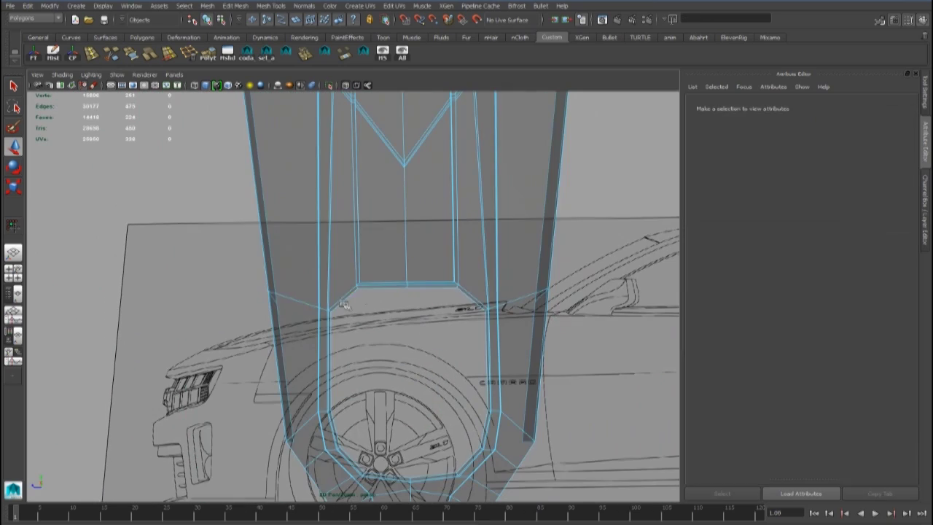
left_click(343, 298)
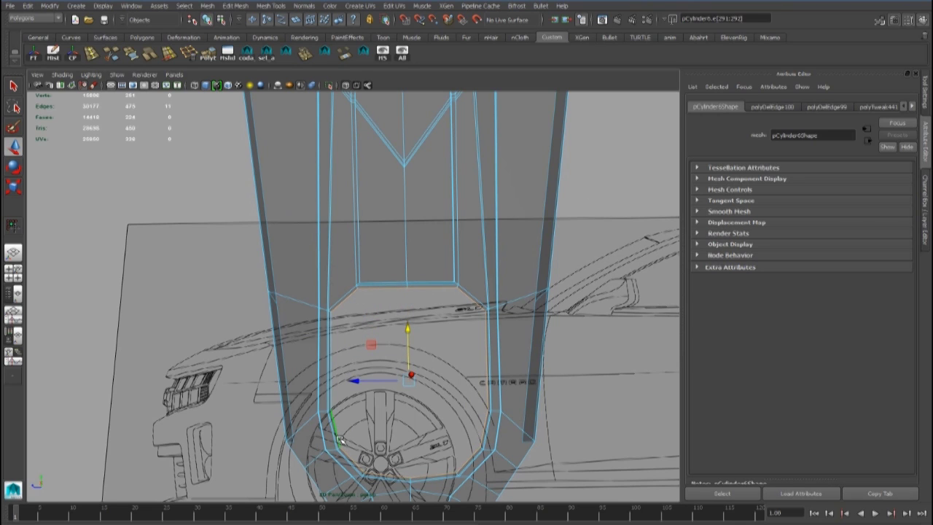
scroll(396, 343, "down", 3)
left_click_drag(395, 343, 419, 307, "alt")
middle_click_drag(367, 312, 356, 353, "alt")
scroll(367, 333, "down", 2)
left_click(208, 53)
middle_click_drag(309, 248, 288, 211, "alt")
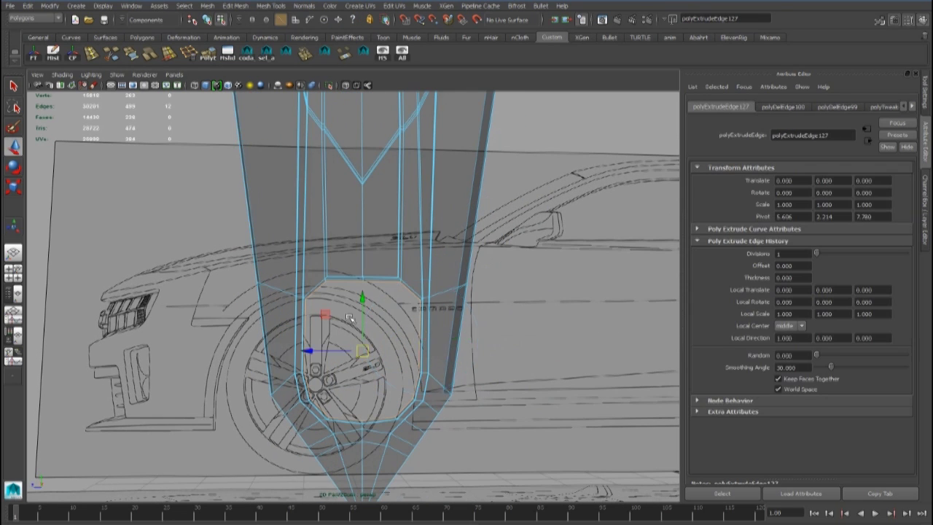
Shape the extruded border and extrude it repeatedly inward and back to form a recessed wall with support edges
key("space")
key("space")
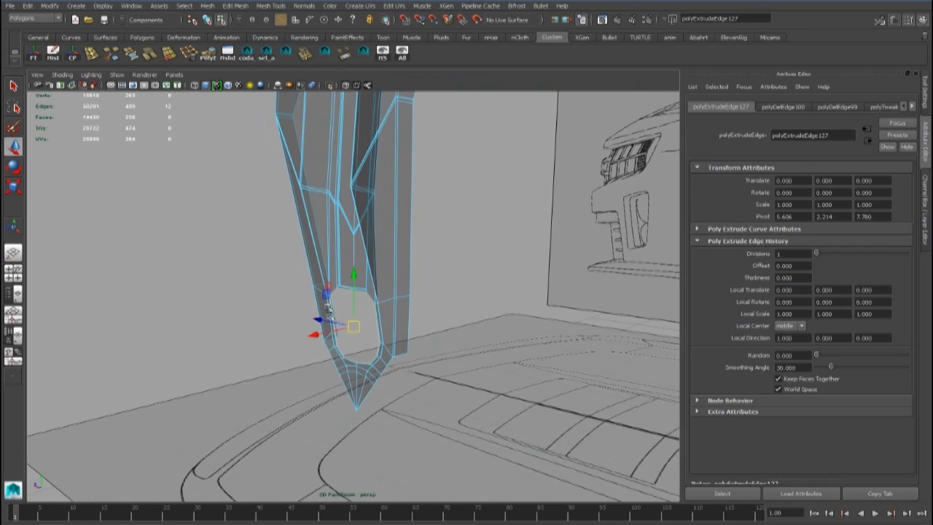
left_click_drag(318, 334, 335, 312, "alt")
right_click_drag(336, 312, 386, 235, "alt")
left_click_drag(312, 351, 286, 348, "alt")
key("t")
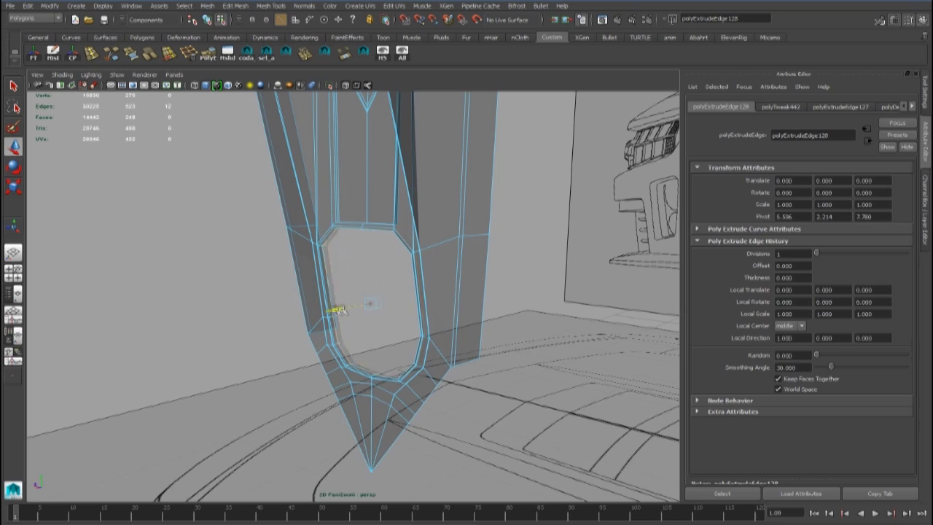
left_click_drag(364, 309, 309, 319, "alt")
left_click_drag(396, 304, 369, 286, "alt")
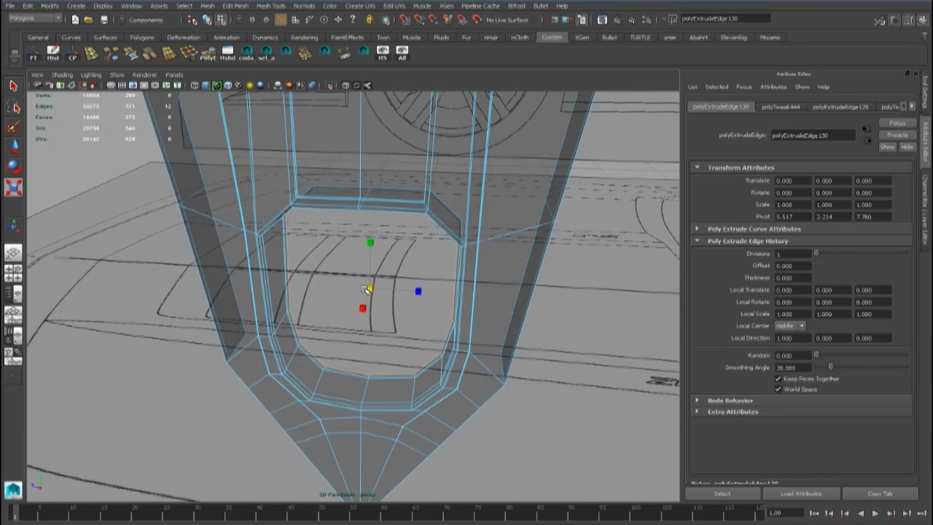
Extrude the rear border of the lug hole once more and scale it inward, checking it against the side blueprint
left_click_drag(326, 311, 380, 310, "alt")
key("g")
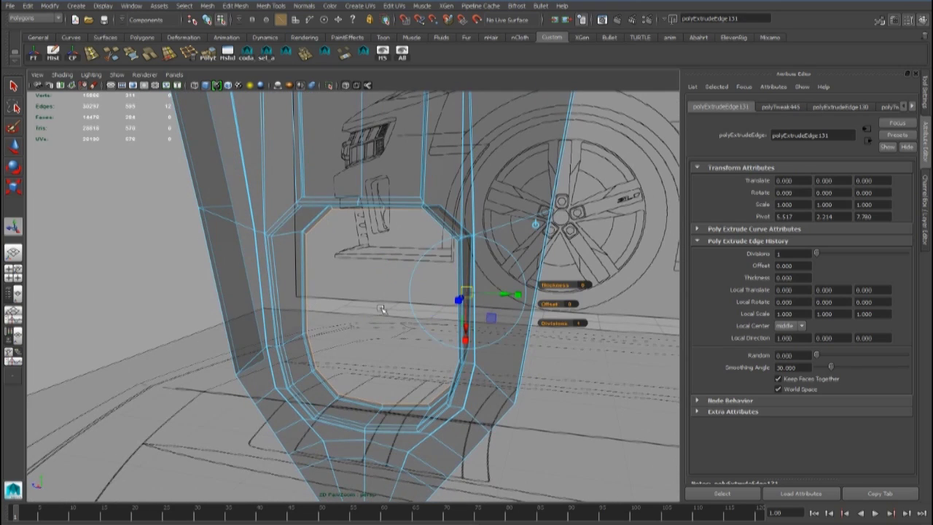
key("space")
key("space")
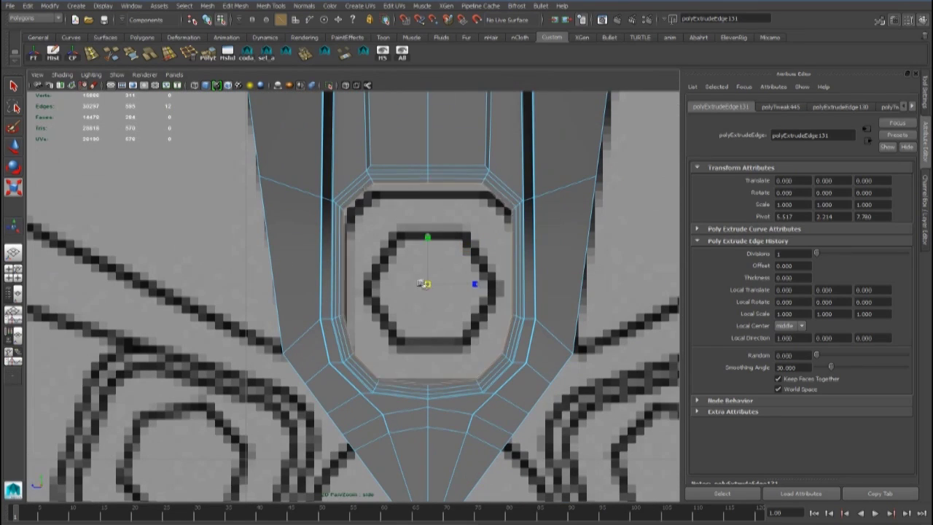
key("space")
key("space")
Examine the recessed lug hole from several angles and reselect the spoke as an object
left_click_drag(438, 285, 390, 289, "alt")
scroll(382, 293, "up", 4)
scroll(350, 321, "down", 4)
left_click_drag(342, 328, 117, 352, "alt")
right_click_drag(379, 201, 422, 172)
scroll(346, 304, "down", 6)
scroll(346, 304, "up", 4)
left_click_drag(346, 304, 352, 252, "alt")
scroll(353, 277, "down", 4)
left_click_drag(354, 306, 355, 264, "alt")
scroll(355, 264, "up", 2)
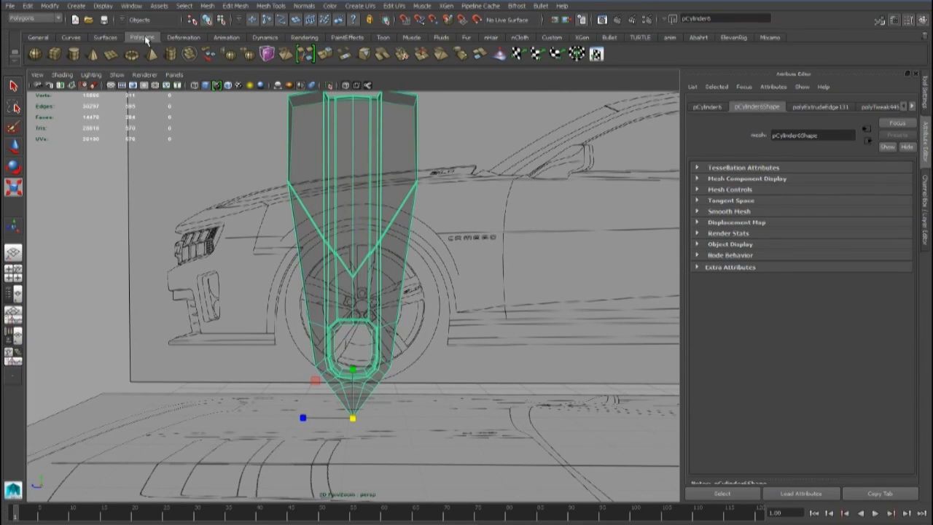
Create a polygon cylinder rotated 90 degrees in Z and set its axis subdivisions to 12
left_click(77, 57)
scroll(348, 269, "down", 3)
left_click_drag(348, 269, 420, 336, "alt")
scroll(420, 336, "down", 3)
key("w")
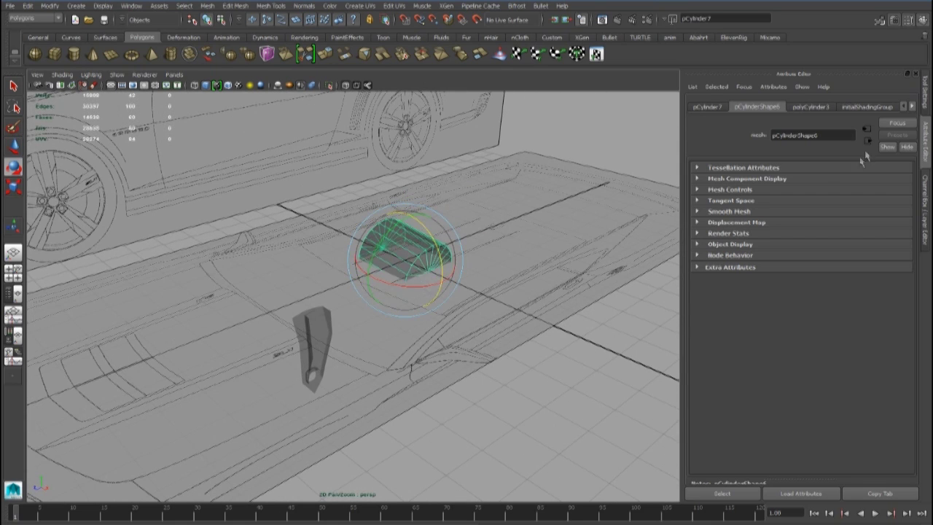
left_click(925, 195)
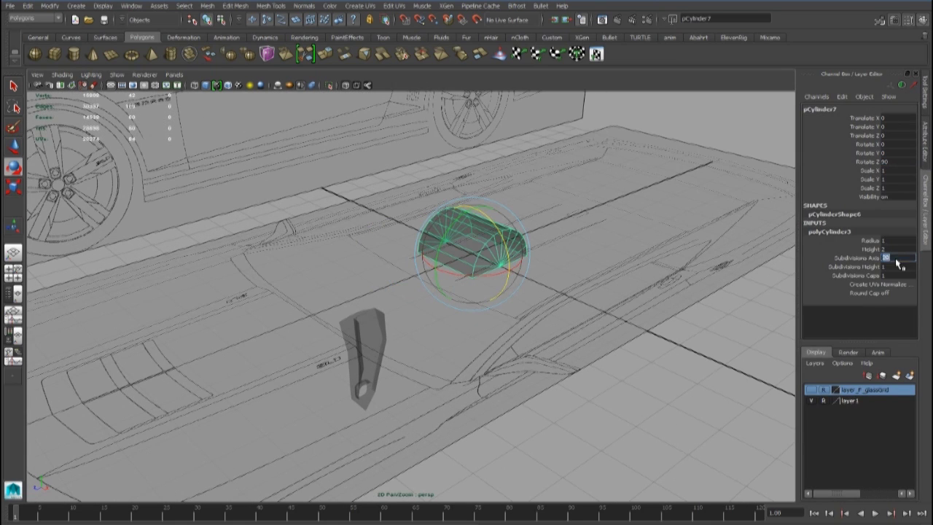
Delete the cylinder's side and one end cap, keeping a single flat disc, and reselect it as an object
left_click_drag(410, 254, 525, 264, "alt")
right_click_drag(264, 250, 265, 276)
left_click_drag(195, 199, 284, 395)
left_click(327, 258)
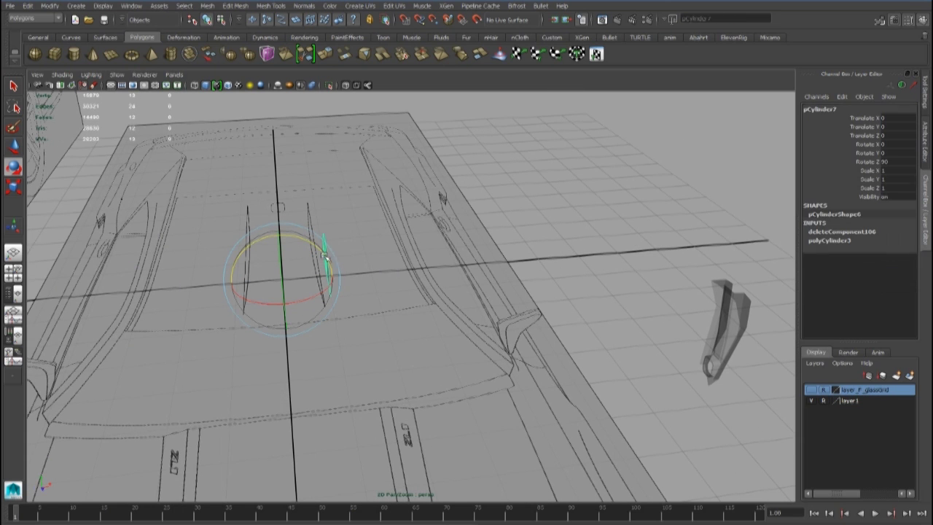
Move the disc from the origin onto the front wheel, centring it over the spoke's lug hole in side view
left_click_drag(343, 269, 291, 272, "alt")
left_click_drag(424, 273, 659, 268)
left_click_drag(659, 277, 408, 345, "alt")
right_click_drag(408, 345, 379, 321, "alt")
left_click_drag(477, 332, 541, 359, "alt")
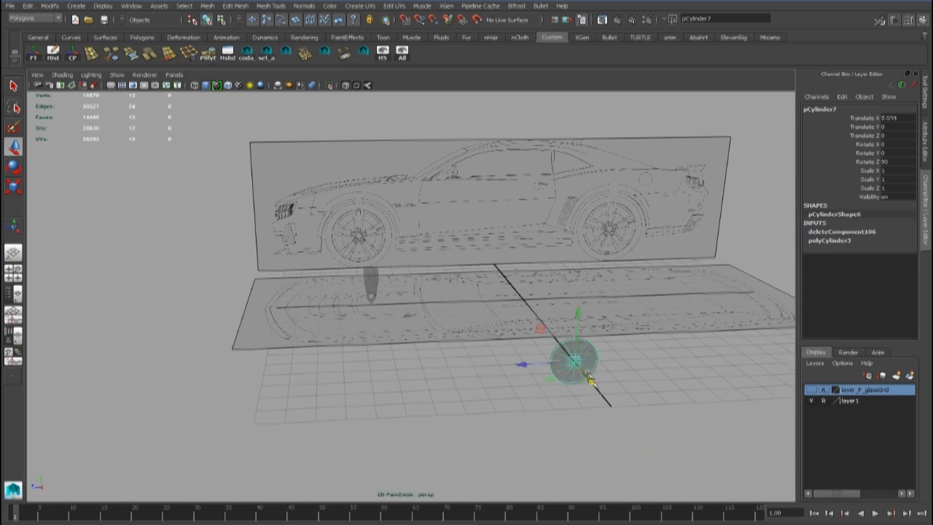
key("space")
key("space")
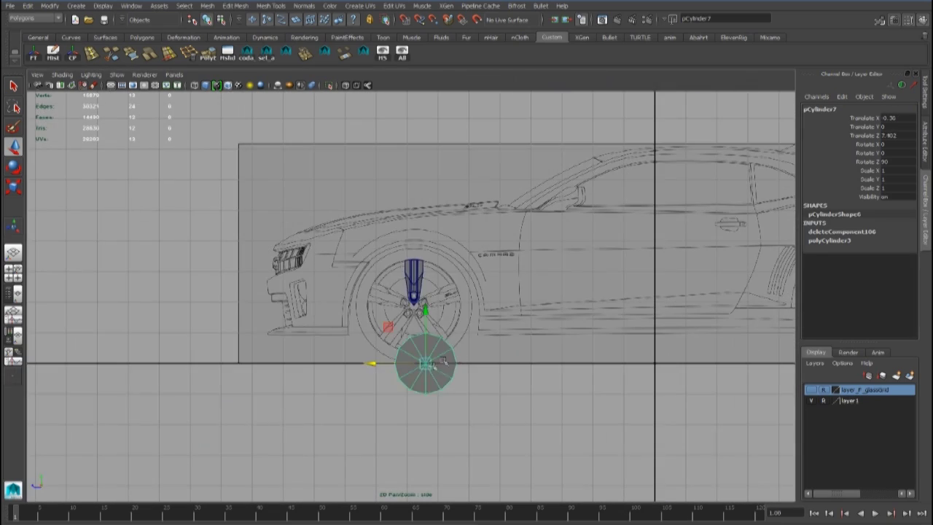
key("f")
Make the lambert1 material semi-transparent by raising its Transparency
left_click(924, 139)
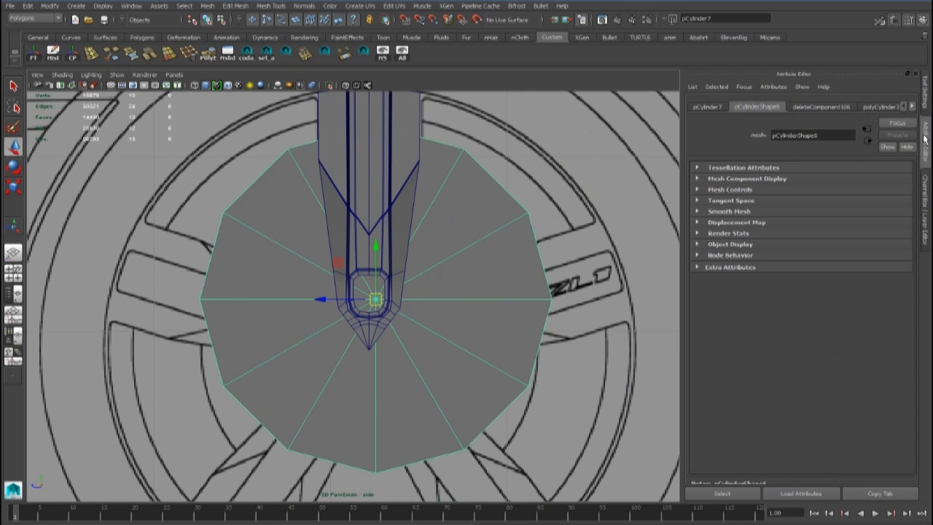
left_click(912, 107)
left_click(880, 107)
left_click_drag(816, 242, 850, 244)
Scale the disc down and centre it inside the lug hole to match the nut outline on the blueprint
scroll(382, 299, "up", 3)
left_click_drag(384, 300, 61, 295)
key("r")
scroll(268, 296, "up", 3)
middle_click_drag(268, 296, 238, 290, "alt")
scroll(268, 296, "down", 5)
scroll(357, 288, "up", 8)
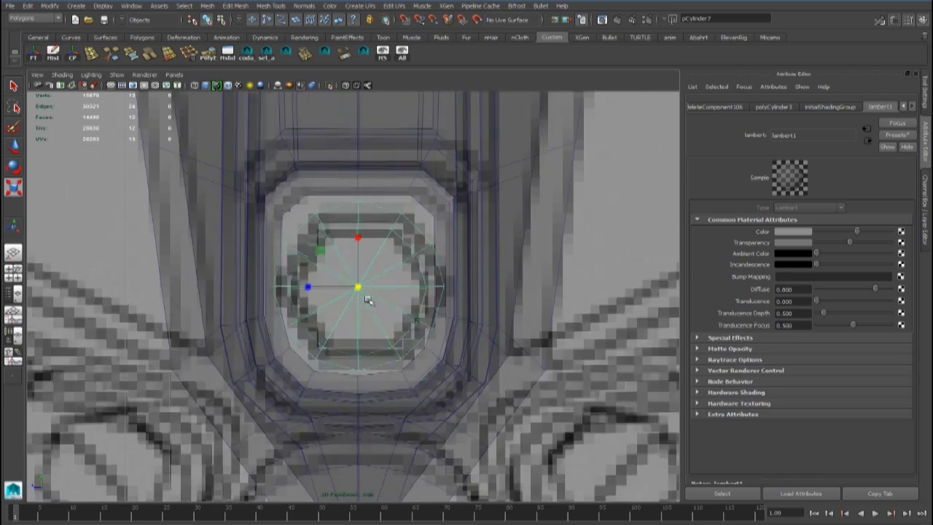
Move the disc along X in front view to the rear edge of the lug hole wall, and check it in perspective
key("space")
key("space")
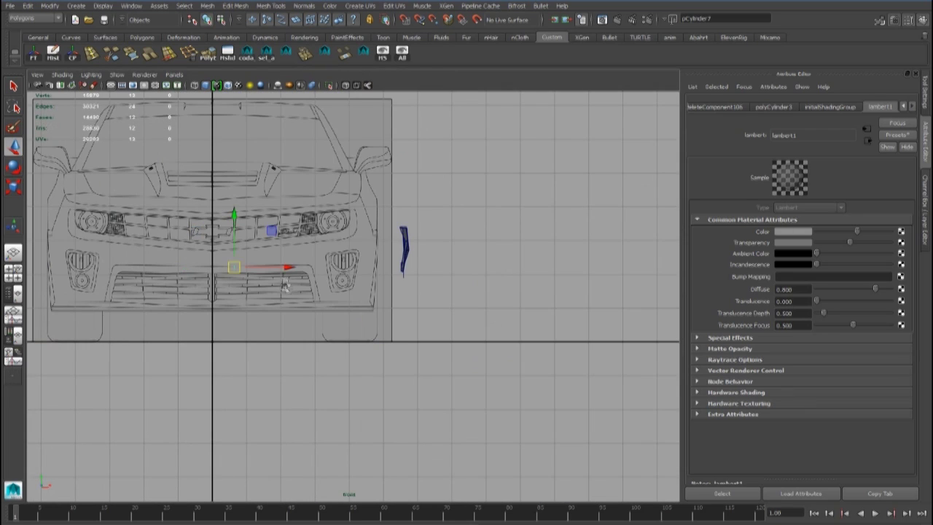
key("f")
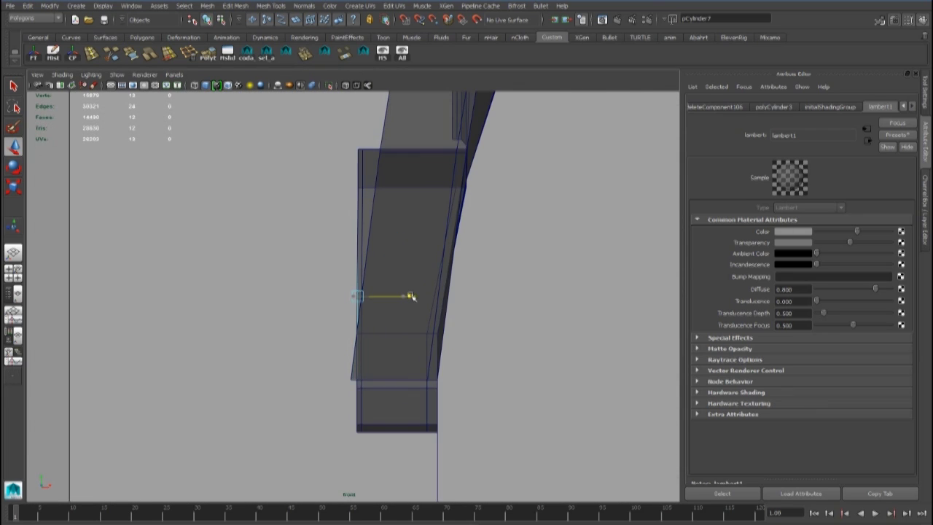
key("space")
key("space")
key("f")
mouse_move(378, 306)
left_mouse_down("alt")
mouse_move(318, 194)
mouse_move(406, 194)
mouse_move(384, 223)
left_mouse_up("alt")
key("alt+5")
scroll(383, 222, "down", 3)
middle_click_drag(383, 223, 383, 313, "alt")
left_click_drag(383, 314, 398, 298, "alt")
Snap the inner border vertices of the lug hole onto the disc's rim vertices in side view, all the way round
key("space")
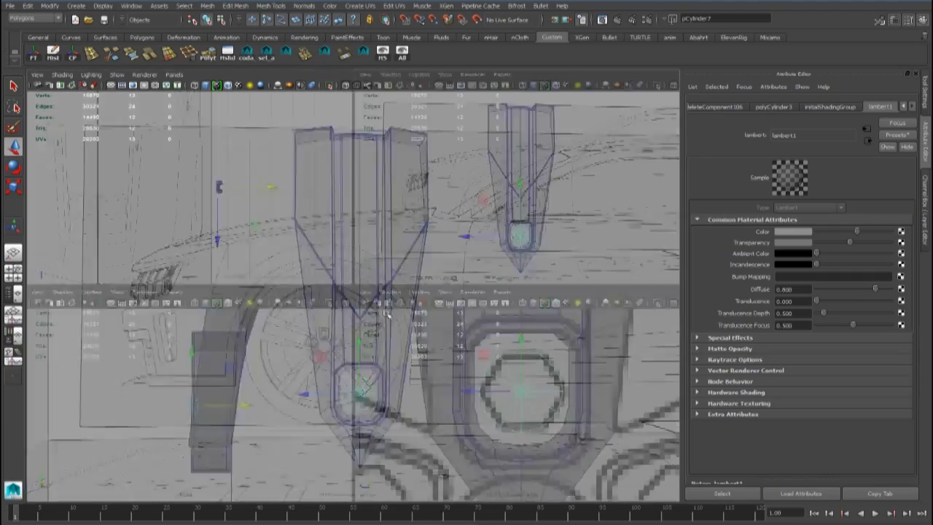
key("space")
scroll(368, 295, "down", 3)
middle_click_drag(369, 295, 387, 327, "alt")
right_click_drag(348, 236, 306, 237)
left_click(342, 241)
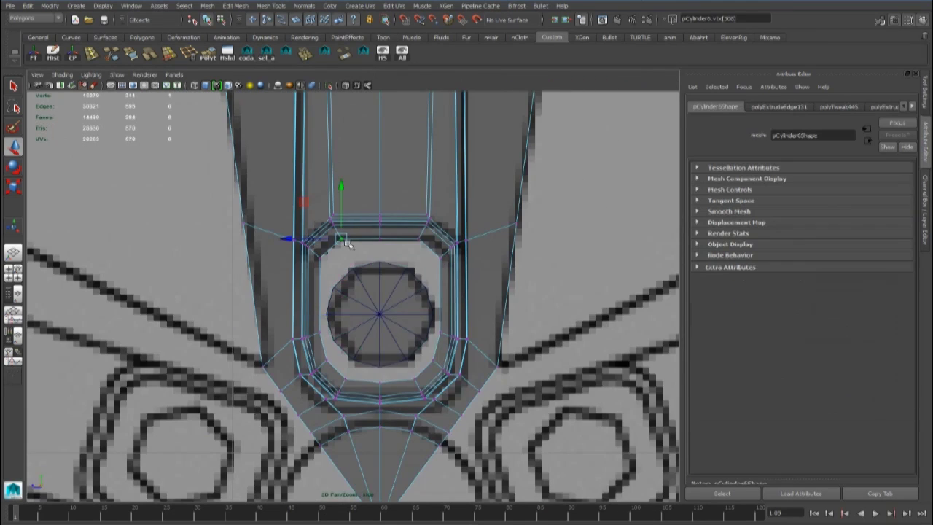
scroll(347, 244, "up", 3)
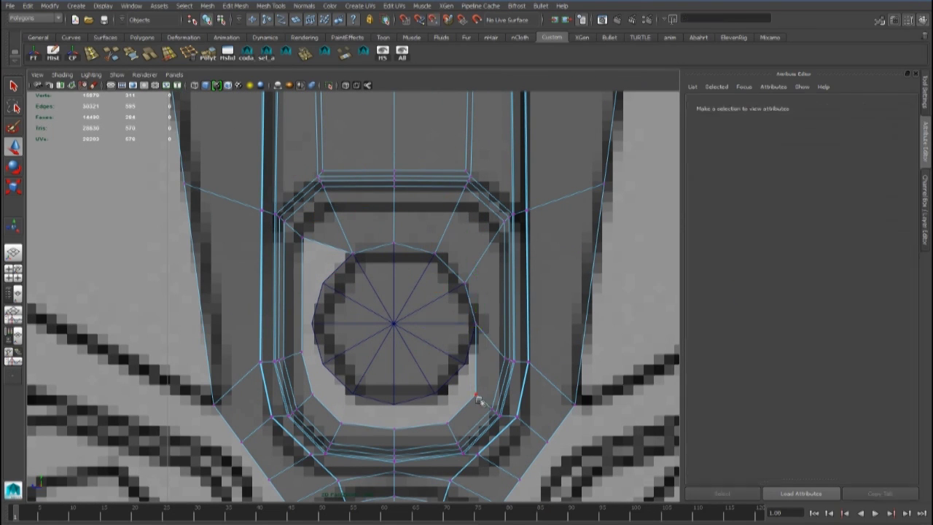
left_click_drag(475, 395, 467, 362)
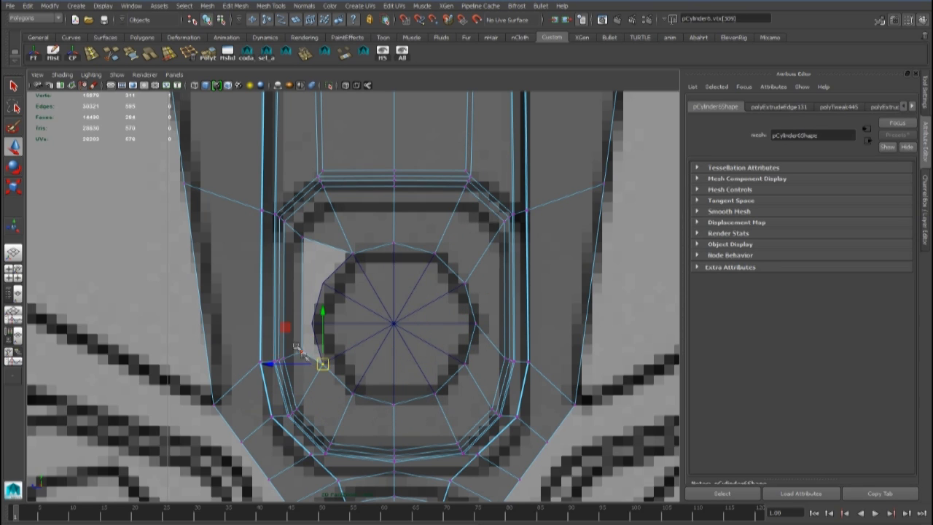
right_click_drag(390, 272, 430, 208)
left_click(431, 209)
Insert a supporting edge loop close around the circular opening of the lug hole and preview the spoke smoothed
middle_click_drag(384, 282, 400, 247, "alt")
scroll(400, 268, "up", 2)
middle_click_drag(362, 282, 359, 309, "alt")
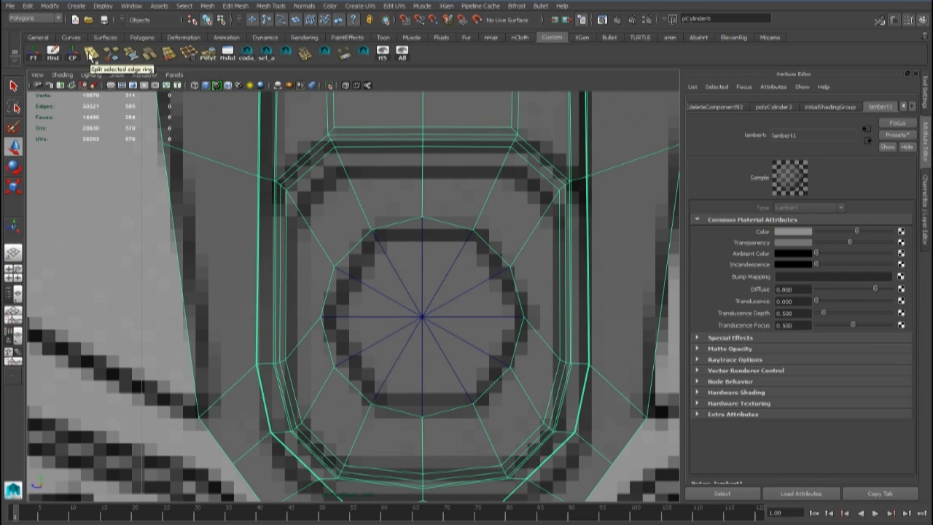
left_click(90, 54)
left_click_drag(372, 229, 371, 227)
key("3")
key("1")
scroll(389, 277, "down", 10)
key("q")
right_click_drag(372, 220, 399, 200)
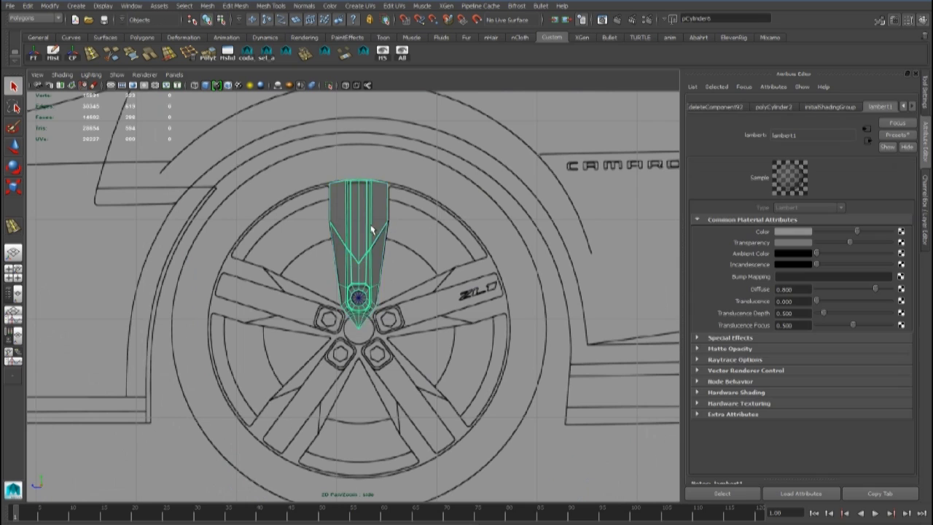
Set the spoke material's transparency to zero in the perspective view and preview the spoke smoothed
key("space")
key("space")
left_click_drag(437, 285, 430, 314, "alt")
left_click_drag(849, 242, 782, 252)
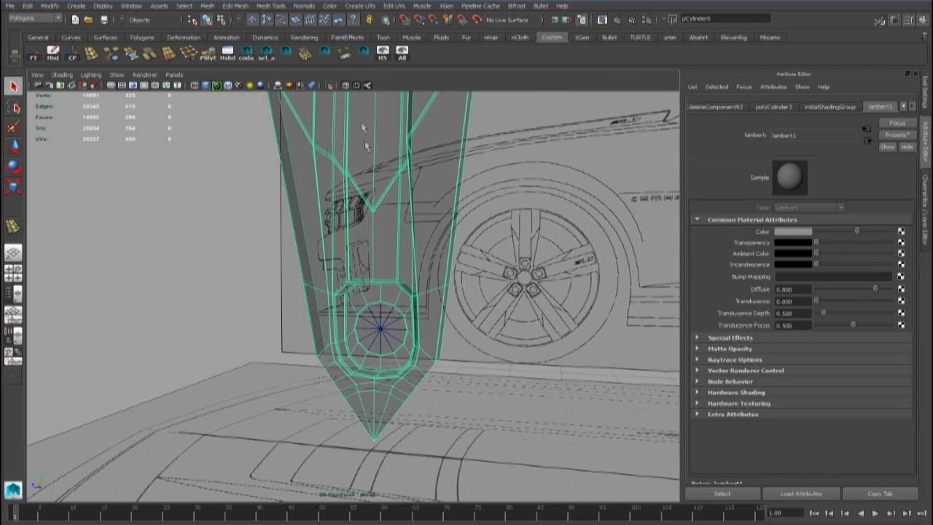
left_click(345, 85)
left_click_drag(394, 220, 56, 163, "alt")
right_click_drag(362, 317, 379, 287)
key("3")
left_click(444, 284)
Move the guide disc along X out of the lug hole to expose the circular opening
left_click_drag(386, 306, 353, 331, "alt")
left_click(375, 325)
key("w")
scroll(408, 318, "up", 5)
left_click_drag(408, 318, 386, 312, "alt")
scroll(419, 312, "up", 4)
Extrude the lug hole's circular border edges twice along X into the spoke, a shallow supporting step and a deeper wall
right_click_drag(386, 312, 385, 269)
left_click(381, 317)
key("1")
double_click(406, 312)
scroll(417, 325, "down", 3)
left_click_drag(417, 324, 319, 283, "alt")
key("space")
key("space")
key("ctrl+e")
key("w")
left_click_drag(338, 334, 335, 336)
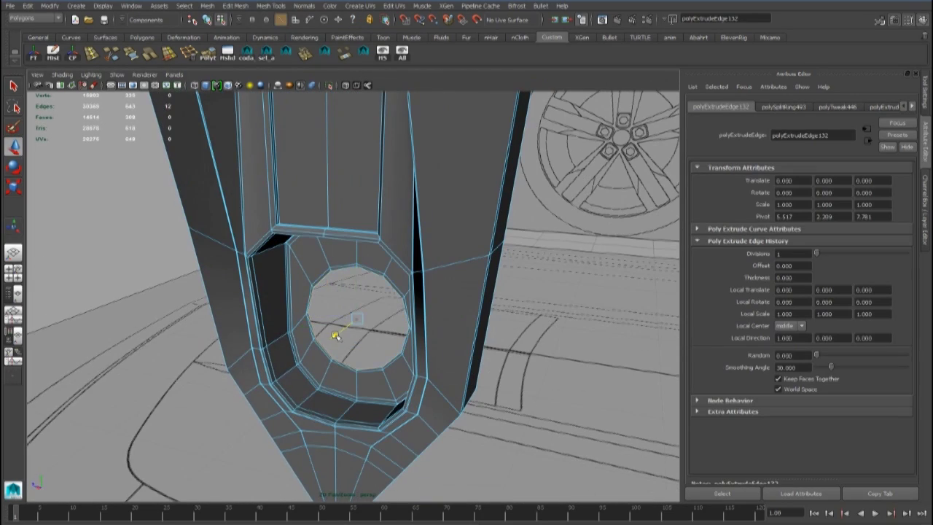
left_click_drag(357, 327, 361, 325)
mouse_move(361, 325)
left_mouse_down("alt")
mouse_move(371, 314)
mouse_move(351, 329)
left_mouse_up("alt")
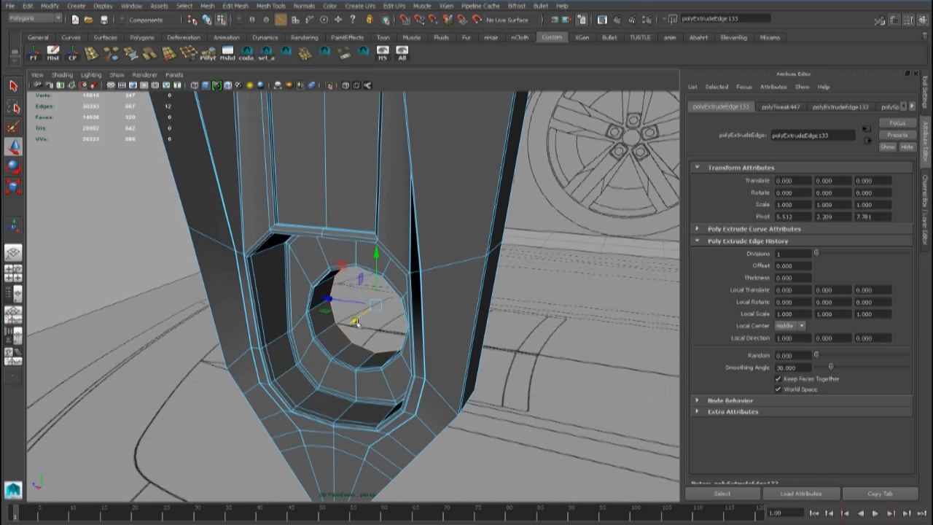
Extrude the rear border of the lug hole wall again and scale it inward to form a narrower ring
mouse_move(363, 305)
left_mouse_down("alt")
mouse_move(379, 303)
mouse_move(372, 292)
left_mouse_up("alt")
right_click_drag(381, 226, 427, 210)
scroll(379, 284, "down", 5)
mouse_move(362, 292)
left_mouse_down("alt")
mouse_move(286, 301)
mouse_move(372, 288)
left_mouse_up("alt")
right_click_drag(383, 253, 430, 233)
scroll(367, 288, "up", 5)
scroll(361, 294, "down", 3)
mouse_move(357, 296)
left_mouse_down("alt")
mouse_move(400, 294)
mouse_move(362, 279)
left_mouse_up("alt")
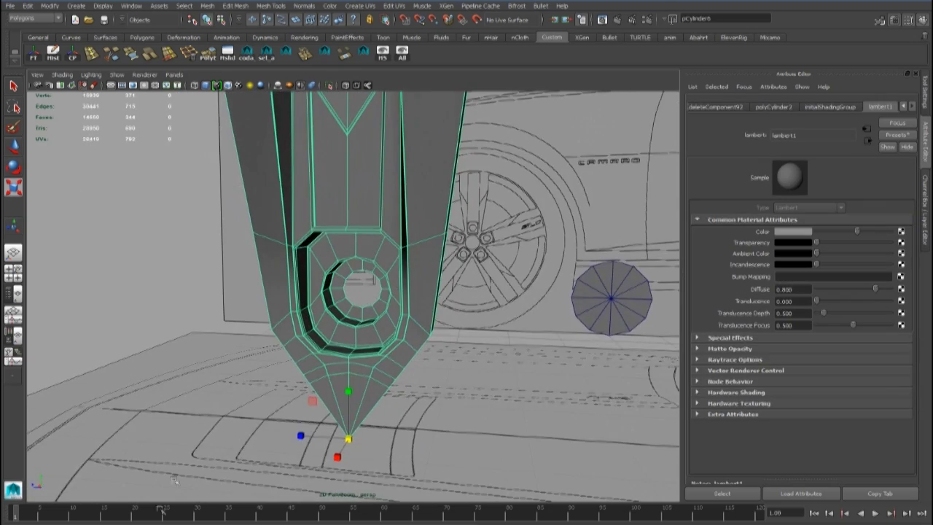
Extrude the faces of the separate disc along X to give it thickness like a lug nut
scroll(519, 311, "down", 3)
left_click(491, 301)
left_click_drag(518, 312, 386, 268, "alt")
scroll(534, 318, "up", 4)
scroll(386, 268, "up", 3)
key("w")
left_click(209, 55)
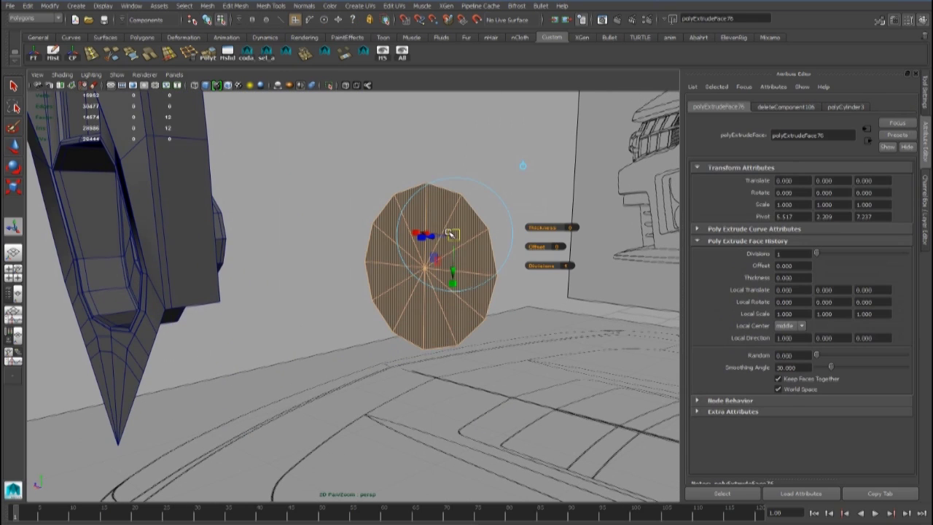
right_click_drag(459, 219, 458, 241)
left_click_drag(445, 251, 382, 280, "alt")
key("w")
left_click_drag(317, 315, 393, 281, "shift")
right_click_drag(400, 274, 441, 257)
Scale the thickened disc to fit the opening and centre it inside the recessed lug hole
left_click_drag(433, 255, 510, 264, "alt")
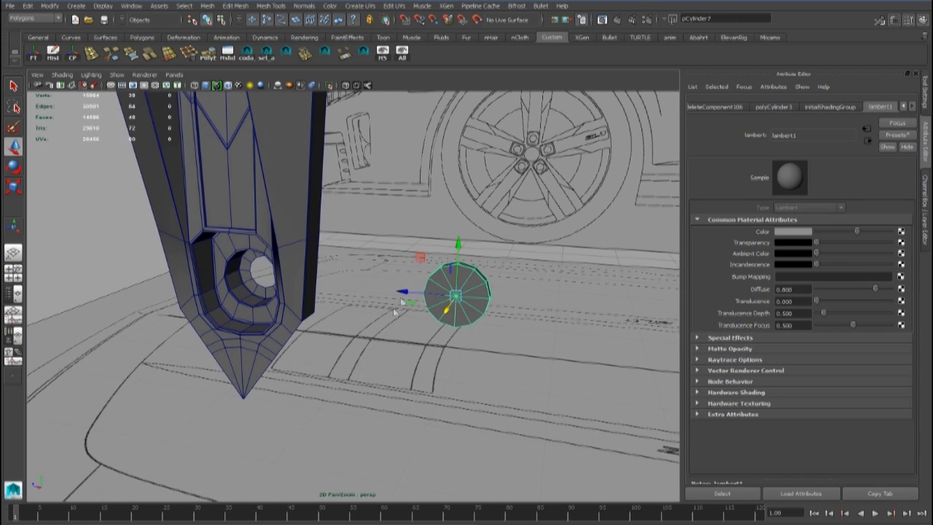
key("space")
left_click_drag(458, 365, 510, 364)
right_click_drag(357, 310, 419, 317, "alt")
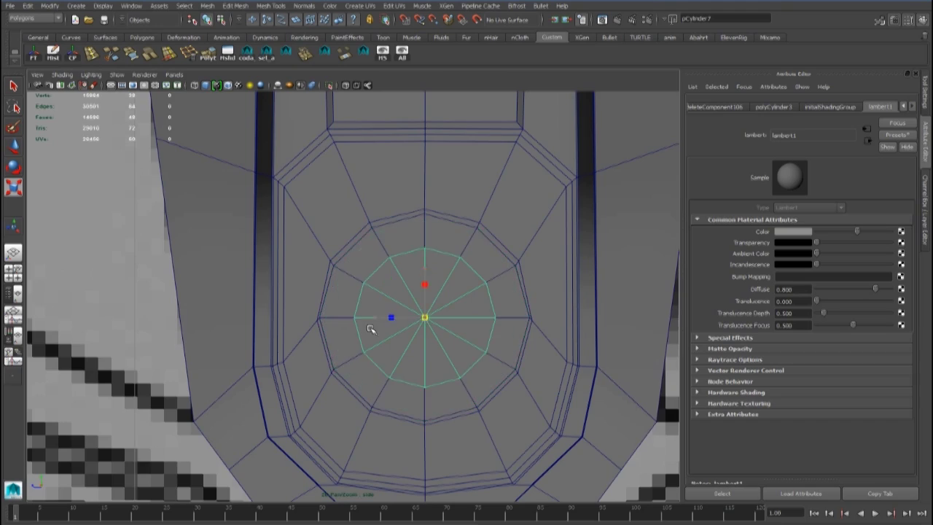
key("space")
key("space")
mouse_move(343, 283)
left_mouse_down("alt")
mouse_move(229, 292)
mouse_move(350, 306)
mouse_move(338, 311)
mouse_move(349, 294)
mouse_move(326, 277)
left_mouse_up("alt")
key("w")
right_click(326, 277)
left_click(417, 257)
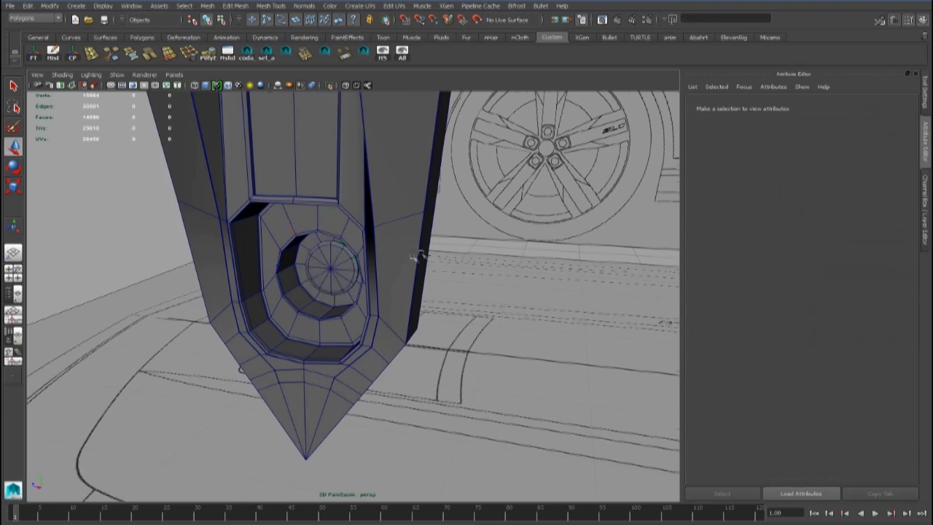
Examine the smoothed preview of the disc and the spoke around the recessed lug hole
left_click_drag(417, 256, 631, 323, "alt")
left_click(345, 276)
right_click_drag(345, 276, 362, 310, "alt")
left_click(467, 314)
left_click_drag(466, 314, 337, 310, "alt")
left_click(343, 296)
key("3")
left_click(226, 178)
left_click_drag(225, 178, 260, 229, "alt")
right_click_drag(261, 229, 358, 297, "alt")
left_click_drag(358, 297, 375, 286, "alt")
left_click(374, 286)
Insert an edge loop across the spoke just above the lug hole and preview the spoke smoothed
key("1")
right_click_drag(374, 285, 408, 299, "alt")
left_click(91, 54)
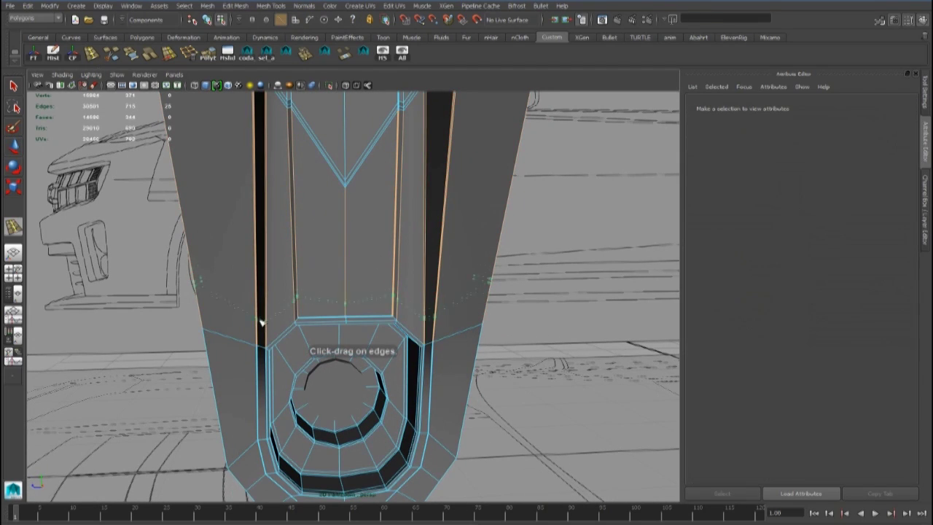
left_click_drag(263, 322, 262, 341)
key("q")
right_click_drag(240, 177, 274, 166)
left_click(13, 226)
left_click_drag(197, 281, 344, 230, "alt")
key("q")
key("3")
scroll(315, 173, "down", 5)
right_click_drag(344, 229, 347, 255, "alt")
left_click_drag(372, 272, 313, 302, "alt")
Try duplicating the spoke four times around the hub with Duplicate Special, and delete the copies
left_click(313, 301)
mouse_move(313, 301)
right_mouse_down("alt")
mouse_move(340, 303)
mouse_move(314, 305)
right_mouse_up("alt")
middle_click_drag(313, 305, 352, 304, "alt")
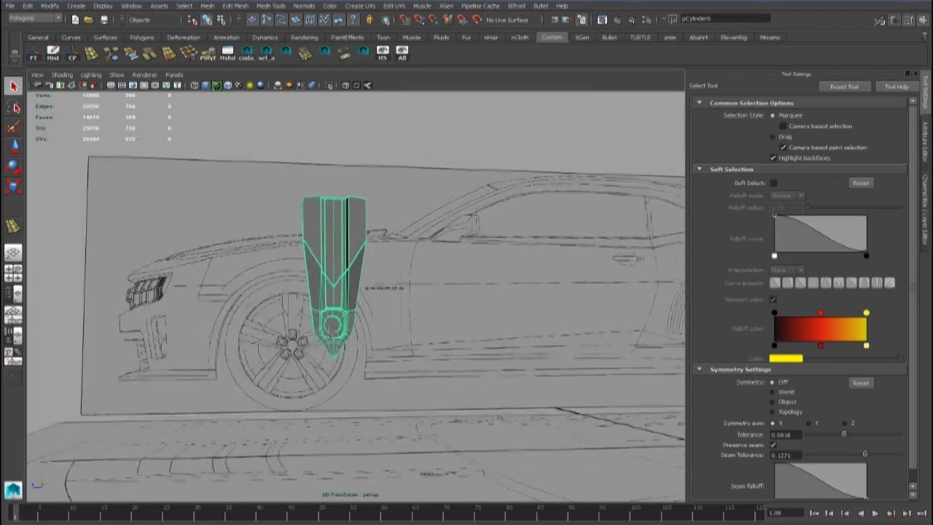
left_click_drag(353, 304, 379, 317, "alt")
mouse_move(313, 275)
left_mouse_down("alt")
mouse_move(304, 312)
mouse_move(333, 333)
mouse_move(410, 313)
mouse_move(370, 328)
mouse_move(354, 299)
mouse_move(385, 288)
mouse_move(374, 306)
mouse_move(348, 309)
mouse_move(346, 293)
left_mouse_up("alt")
left_click(374, 305)
key("w")
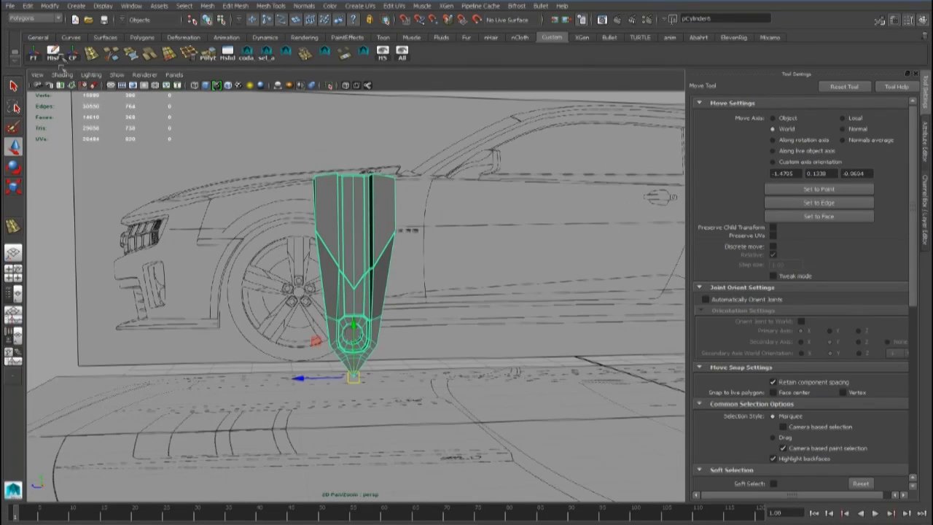
left_click(28, 6)
left_click(67, 256)
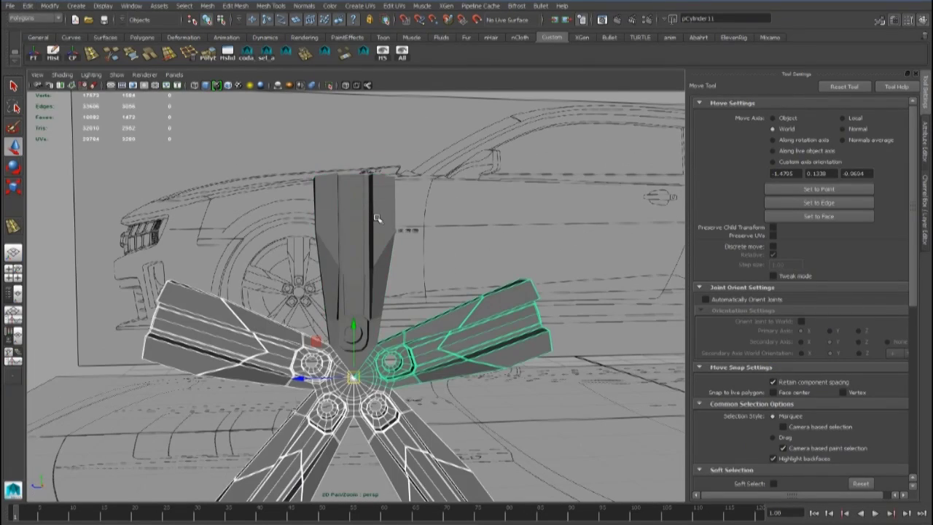
right_click_drag(377, 218, 298, 271, "alt")
left_click_drag(332, 315, 310, 328, "alt")
right_click_drag(310, 328, 344, 312, "alt")
key("Delete")
Adjust the disc's depth along X inside the lug hole while viewing it in perspective
left_click(374, 319)
left_click_drag(374, 319, 304, 295, "alt")
right_click_drag(304, 294, 251, 295)
left_click_drag(281, 310, 361, 405, "alt")
left_click_drag(325, 352, 262, 353, "alt")
left_click_drag(265, 343, 311, 251, "alt")
right_click_drag(311, 228, 357, 214)
left_click_drag(327, 229, 348, 251, "alt")
right_click_drag(348, 251, 375, 277, "alt")
left_click(326, 381)
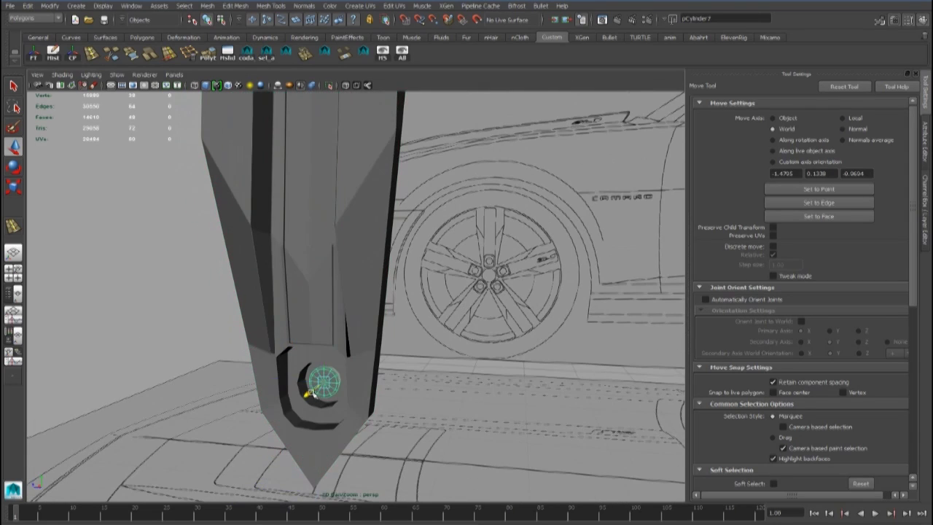
left_click(173, 275)
Insert an edge loop running from the circular lug hole opening out through one flank of the spoke
right_click_drag(273, 245, 237, 261, "alt")
left_click_drag(255, 216, 354, 228, "alt")
left_click(350, 229)
right_click_drag(349, 229, 373, 243, "alt")
left_click_drag(373, 244, 304, 242, "alt")
left_click(342, 170)
left_click_drag(342, 172, 394, 278, "alt")
left_click(375, 281)
right_click_drag(374, 281, 374, 347, "alt")
left_click_drag(374, 347, 381, 325, "alt")
left_click(16, 226)
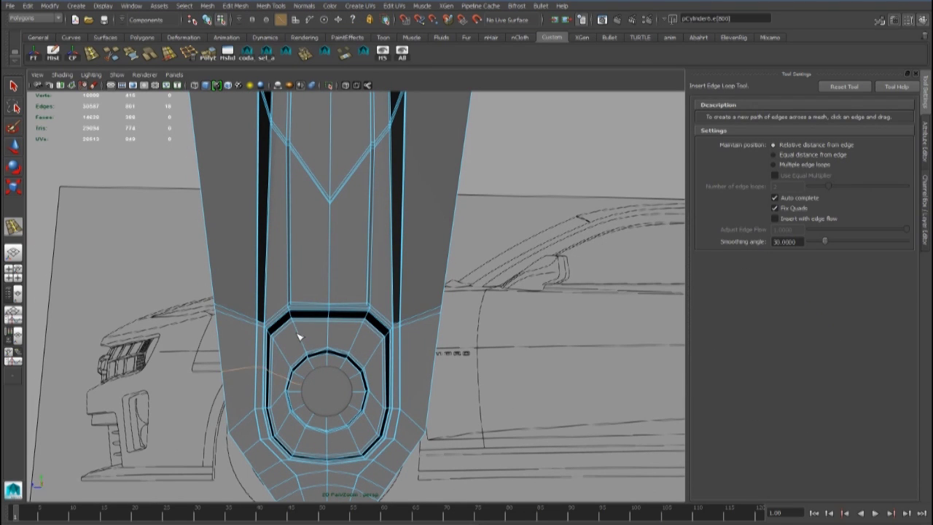
Insert a matching edge loop through the opposite flank beside the lug hole and return the spoke to object mode
left_click_drag(293, 339, 301, 367, "alt")
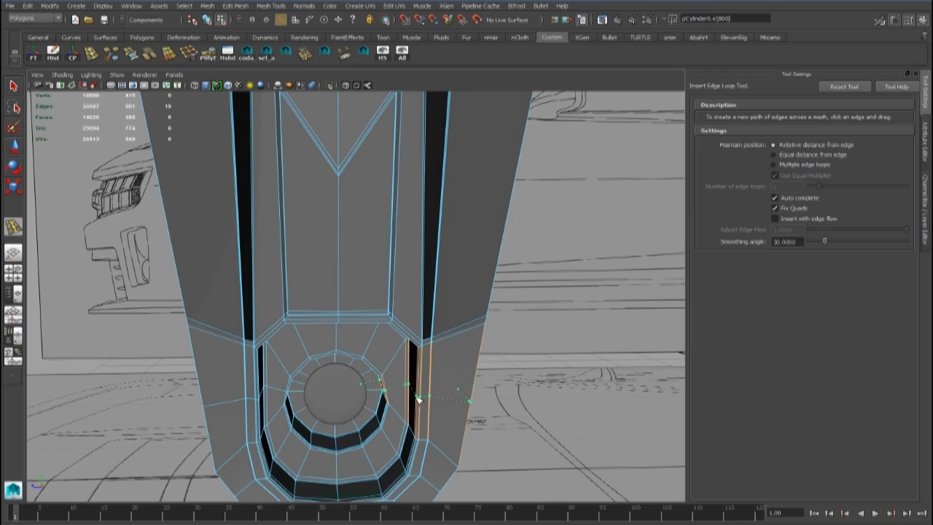
left_click_drag(417, 399, 417, 398)
left_click_drag(418, 397, 381, 343, "alt")
left_click(13, 86)
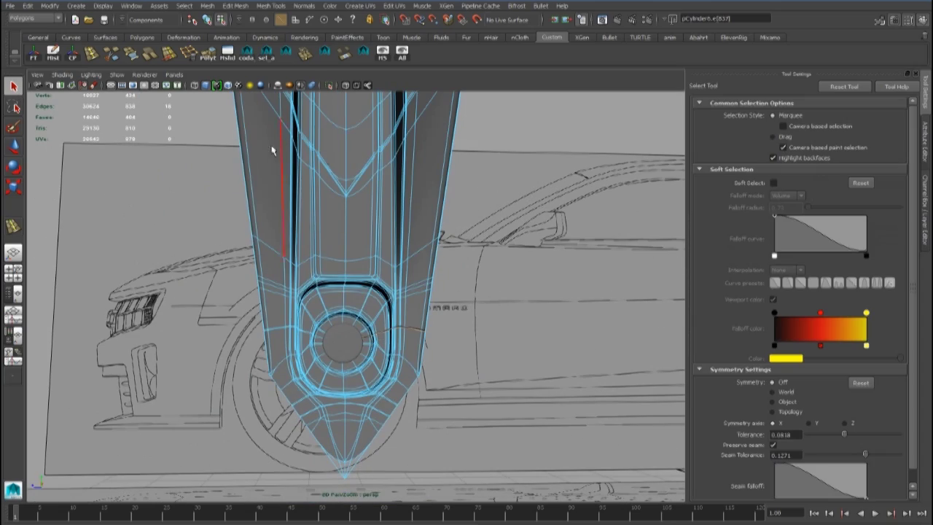
right_click_drag(270, 151, 314, 118)
left_click(503, 129)
Duplicate the refined spoke four times around the hub with Duplicate Special to complete the five-spoke arrangement
scroll(430, 280, "down", 5)
left_click_drag(422, 289, 329, 315, "alt")
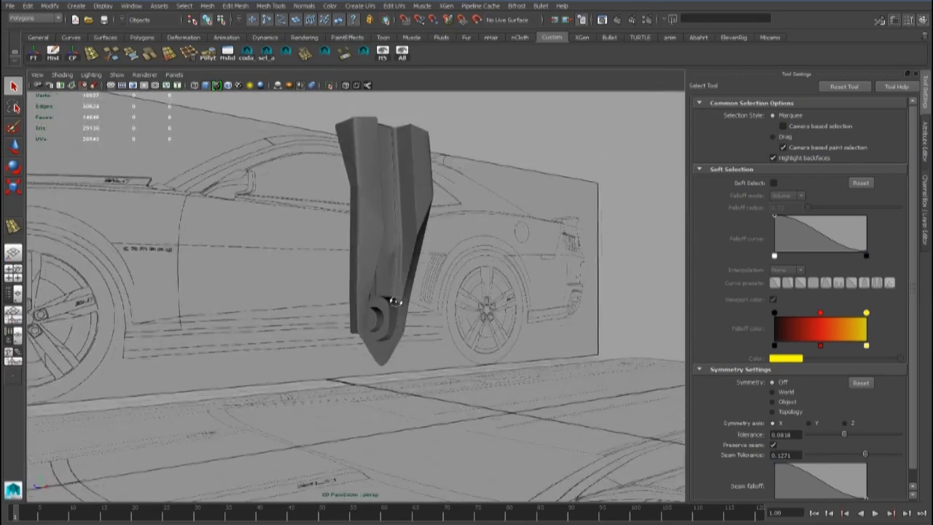
scroll(295, 325, "down", 4)
scroll(360, 308, "up", 4)
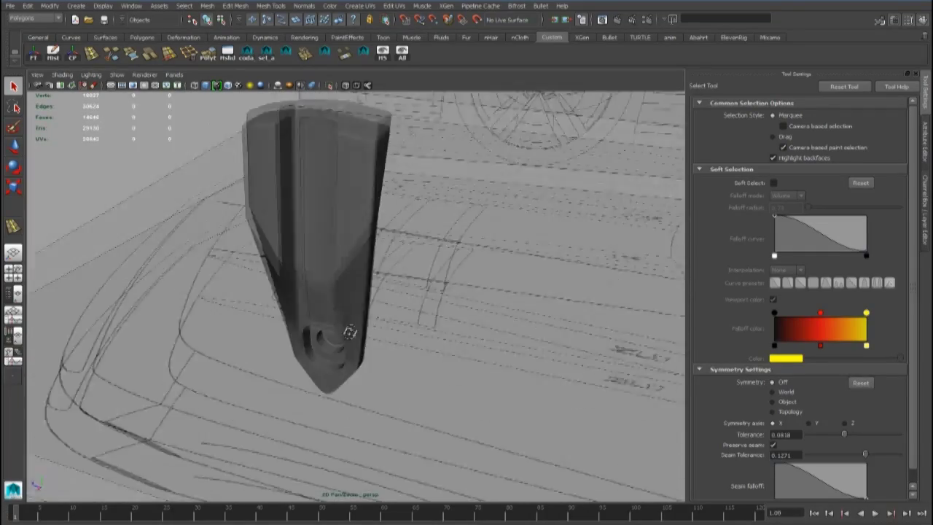
left_click(398, 281)
scroll(398, 281, "down", 5)
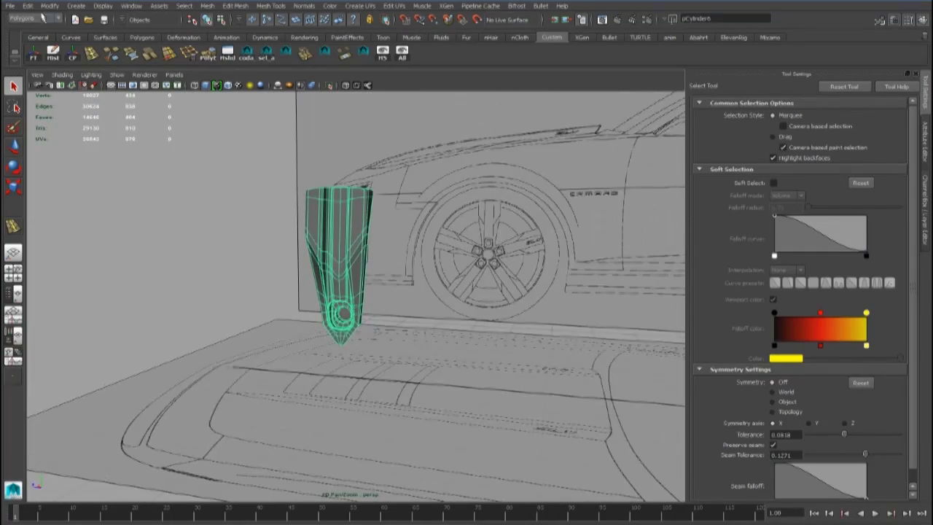
left_click(29, 7)
left_click(56, 258)
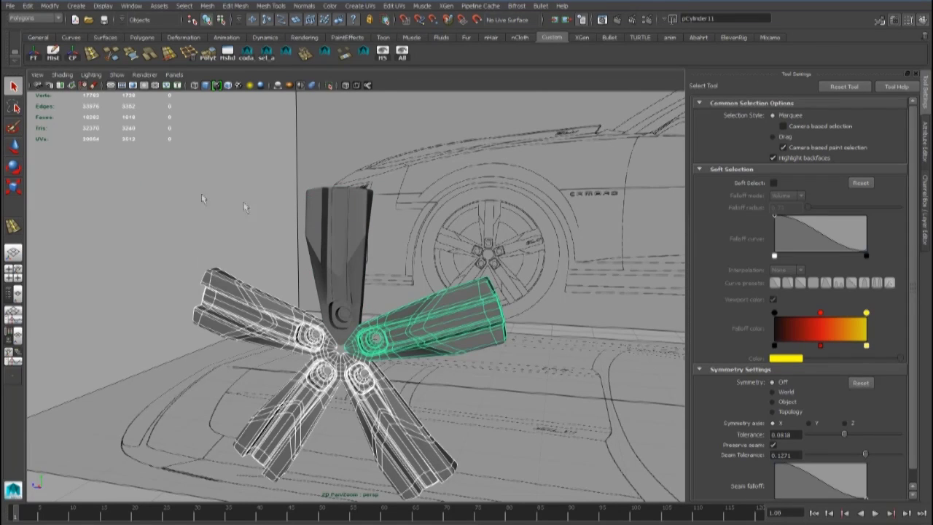
Examine the five spokes from several angles and check how their tips meet at the hub centre
left_click_drag(224, 196, 306, 218, "alt")
scroll(350, 291, "down", 4)
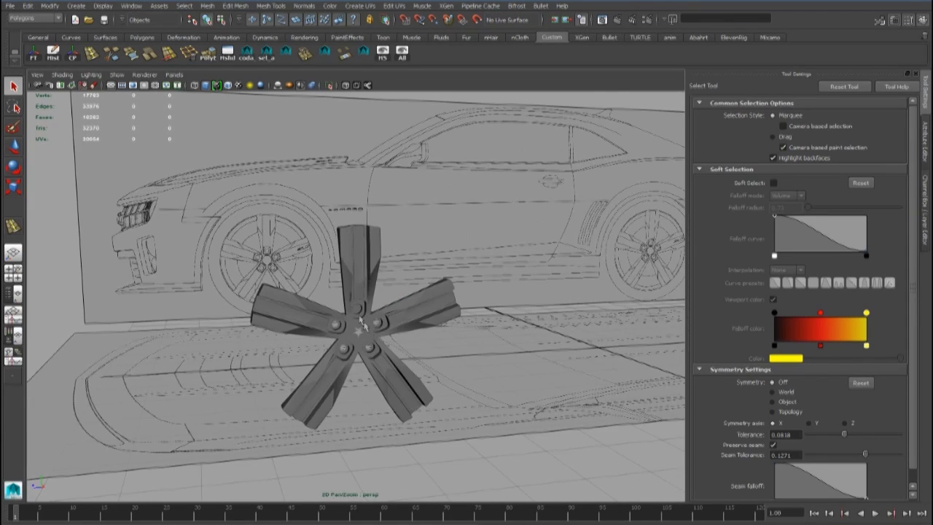
left_click(404, 310)
scroll(372, 328, "up", 6)
left_click(351, 294)
left_click_drag(368, 329, 322, 273, "alt")
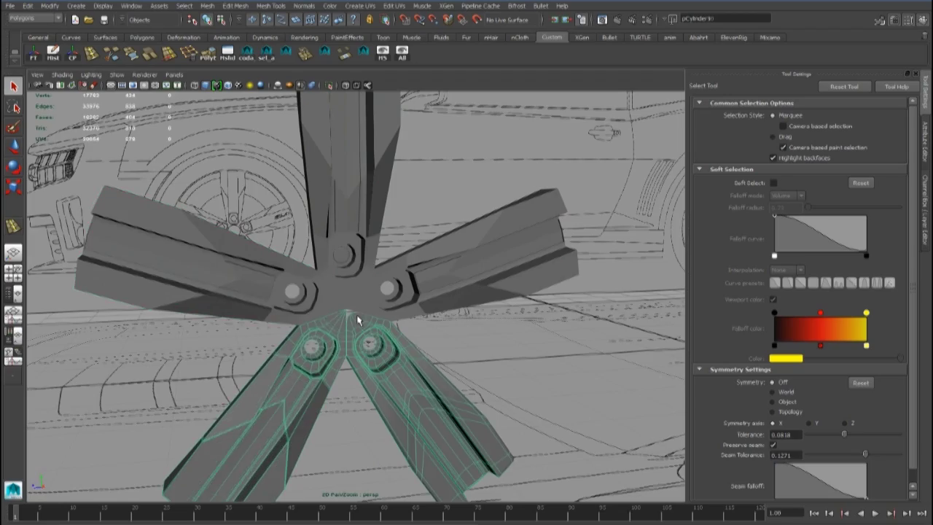
scroll(360, 297, "down", 5)
left_click(368, 311)
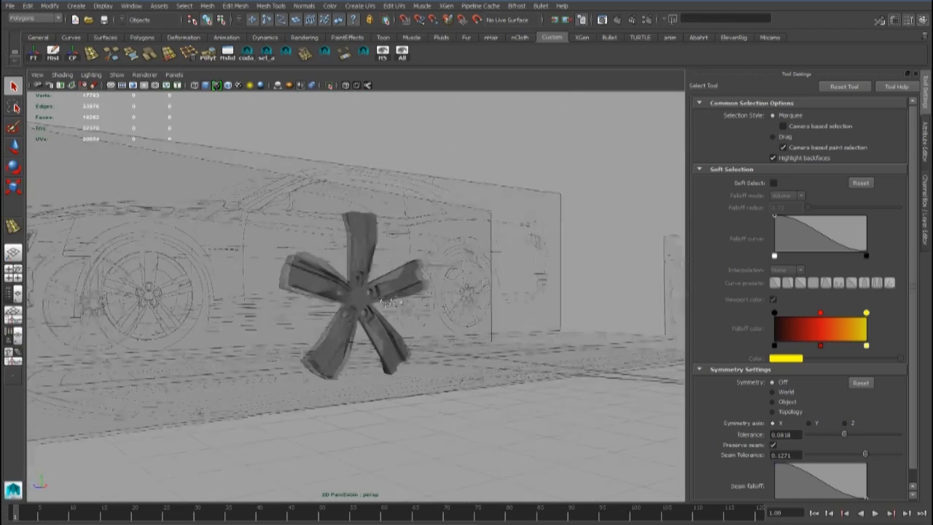
scroll(353, 300, "up", 6)
left_click_drag(446, 387, 447, 389)
scroll(364, 321, "down", 2)
scroll(364, 325, "up", 5)
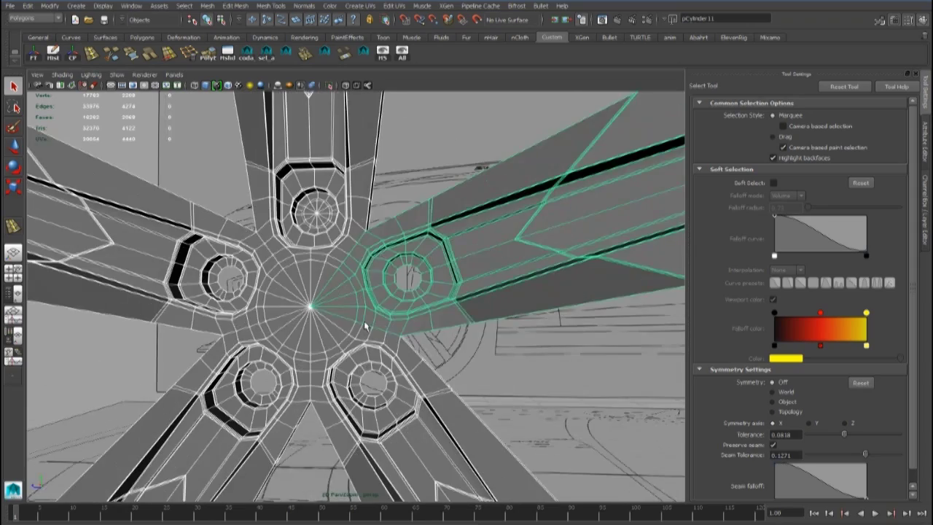
Delete the separate disc inside the upright spoke's lug hole
left_click_drag(364, 325, 363, 344, "alt")
scroll(343, 269, "down", 1)
left_click(328, 234)
left_click_drag(327, 237, 318, 267, "alt")
key("Delete")
Select all five spokes, combine them into one mesh and delete its construction history
scroll(312, 304, "down", 5)
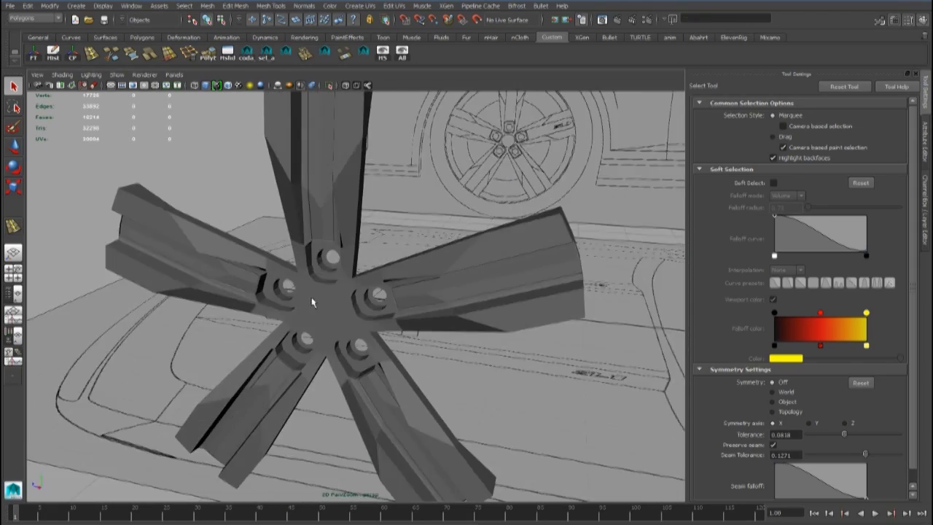
left_click_drag(312, 304, 334, 348, "alt")
left_click_drag(421, 386, 421, 385)
left_click(206, 6)
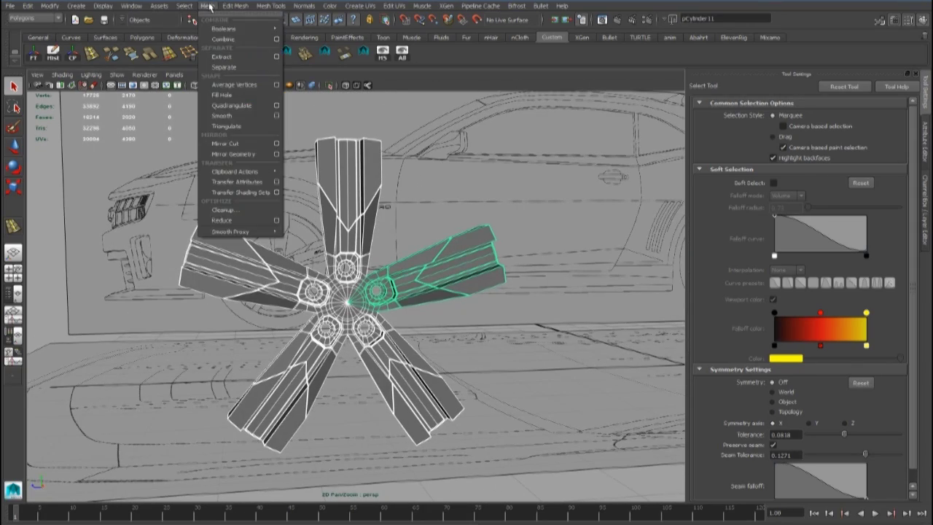
left_click(217, 40)
key("w")
left_click(54, 54)
Select all vertices of the combined spokes and merge the coincident ones with a threshold of 0.0001
left_click_drag(368, 223, 343, 222, "alt")
right_click(344, 223)
right_click_drag(344, 222, 299, 222)
scroll(300, 221, "down", 5)
left_click_drag(268, 215, 418, 354)
scroll(418, 354, "up", 7)
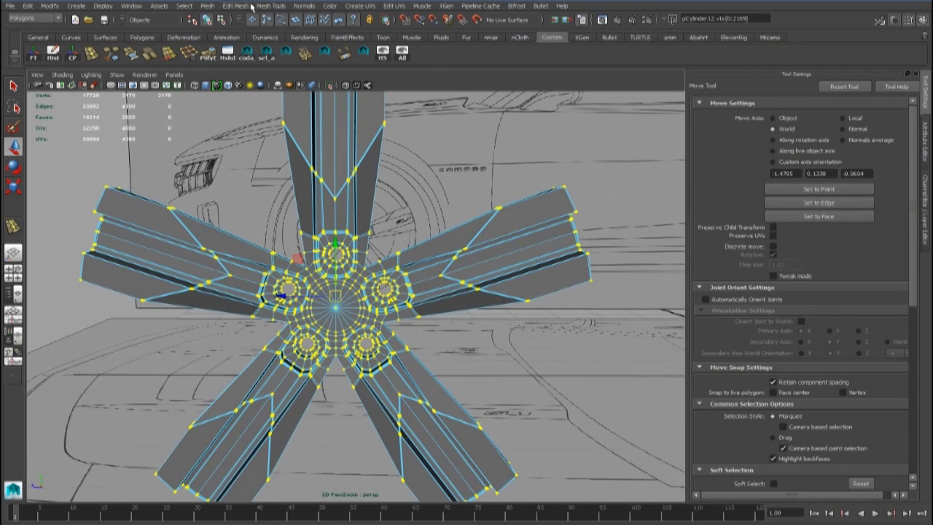
left_click(305, 54)
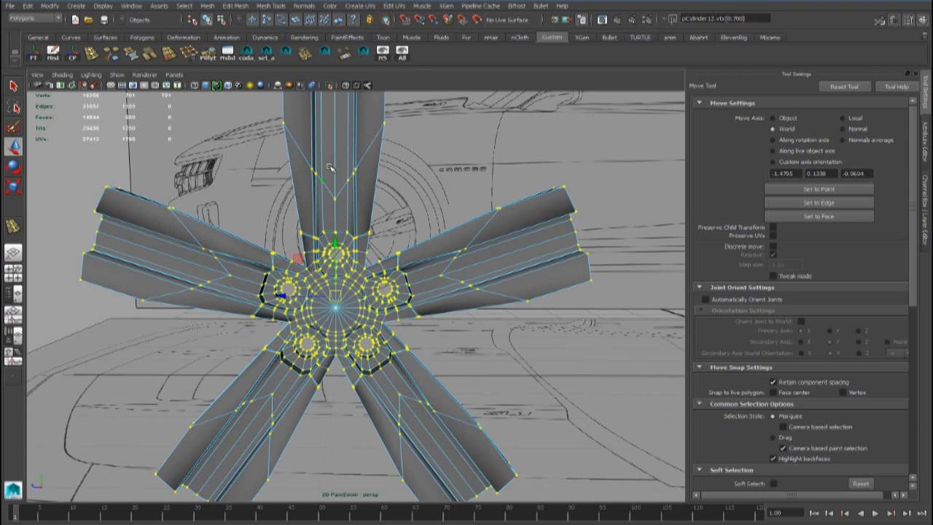
key("ctrl+z")
left_click_drag(330, 167, 313, 180, "alt")
left_click(208, 8)
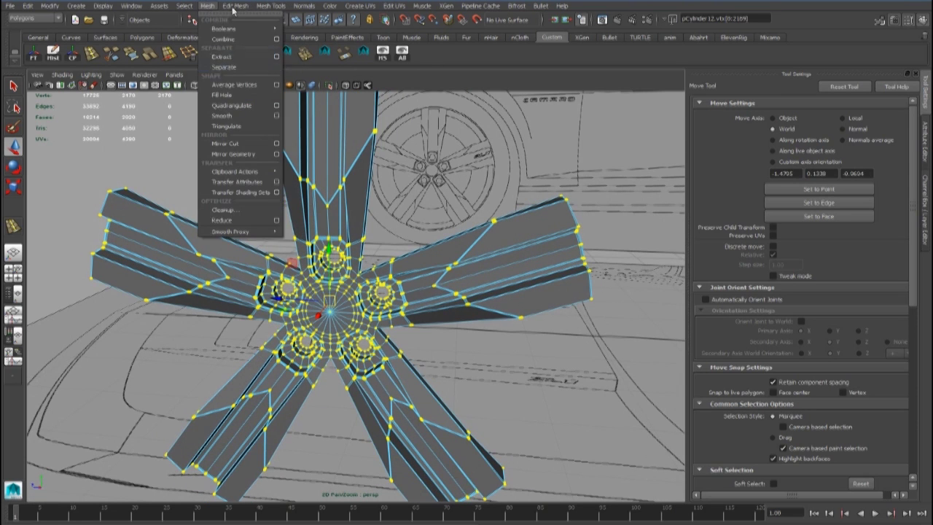
mouse_move(233, 8)
left_click(332, 32)
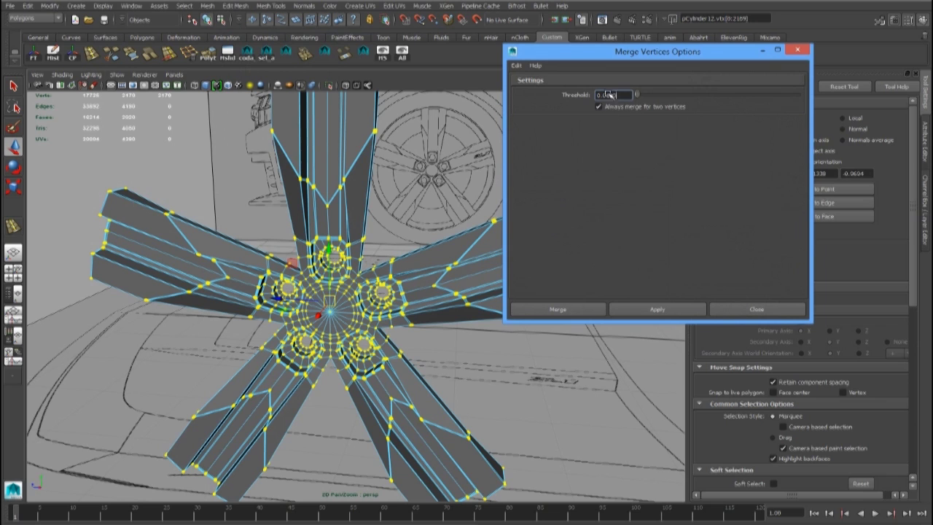
left_click(558, 309)
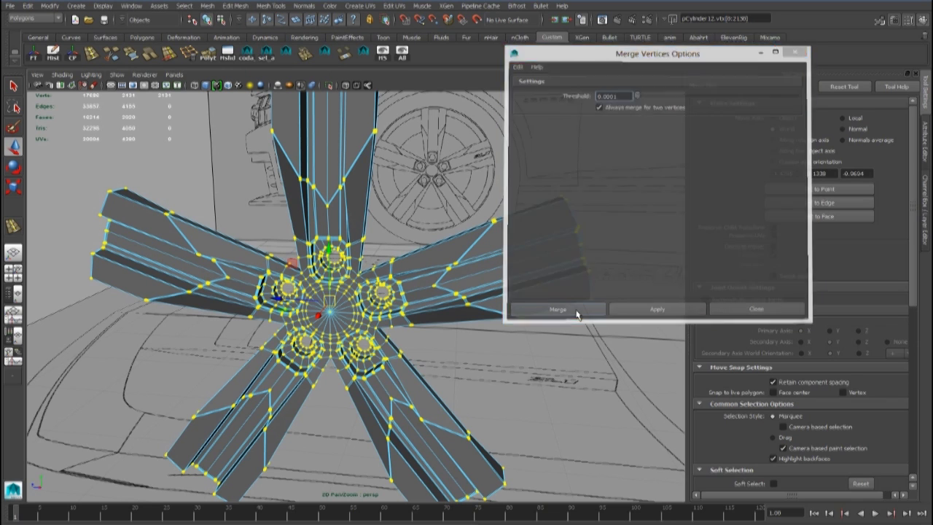
Return the merged spokes to object mode and check the joined hub area
key("q")
right_click_drag(328, 167, 375, 152)
left_click(185, 146)
scroll(187, 147, "down", 4)
left_click_drag(219, 190, 369, 298, "alt")
scroll(398, 299, "up", 4)
Select the circle of faces at the hub centre, extrude it and push it inward to form a round recess
left_click(398, 299)
scroll(394, 301, "up", 5)
right_click_drag(370, 300, 372, 327)
left_click_drag(371, 327, 412, 369)
scroll(409, 365, "up", 3)
left_click_drag(379, 342, 349, 341, "alt")
scroll(364, 343, "down", 3)
scroll(358, 340, "up", 3)
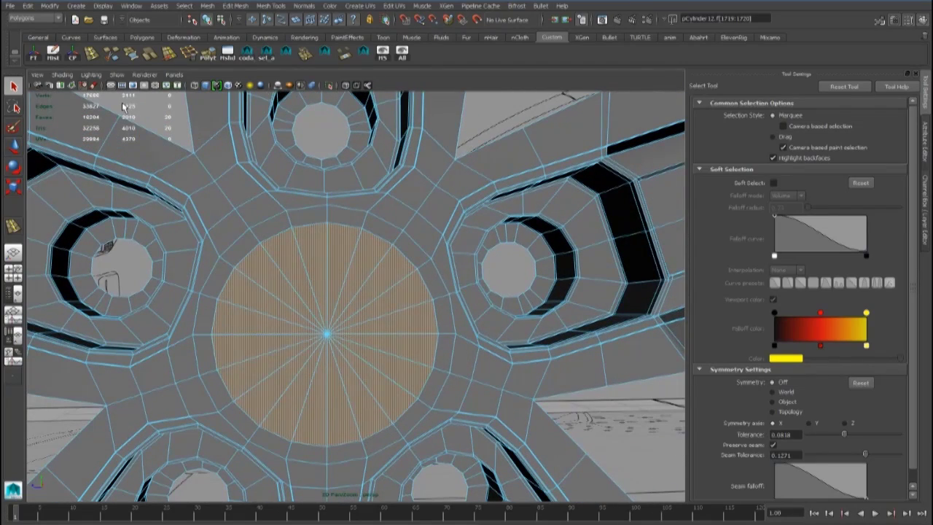
left_click(209, 55)
key("w")
left_click_drag(340, 281, 302, 290, "alt")
left_click_drag(223, 355, 234, 357)
Extrude the recessed disc again in small increments, moving it slightly deeper and scaling it slightly inward
key("t")
key("w")
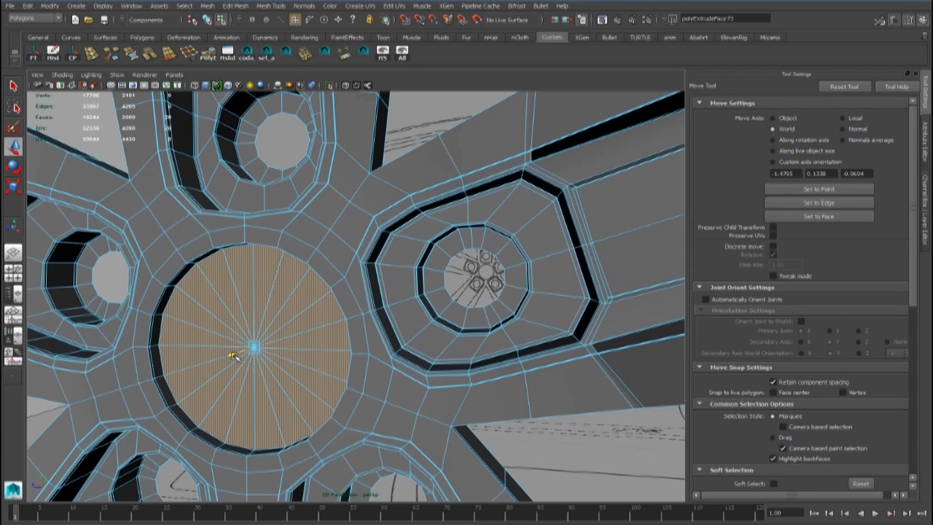
key("ctrl+e")
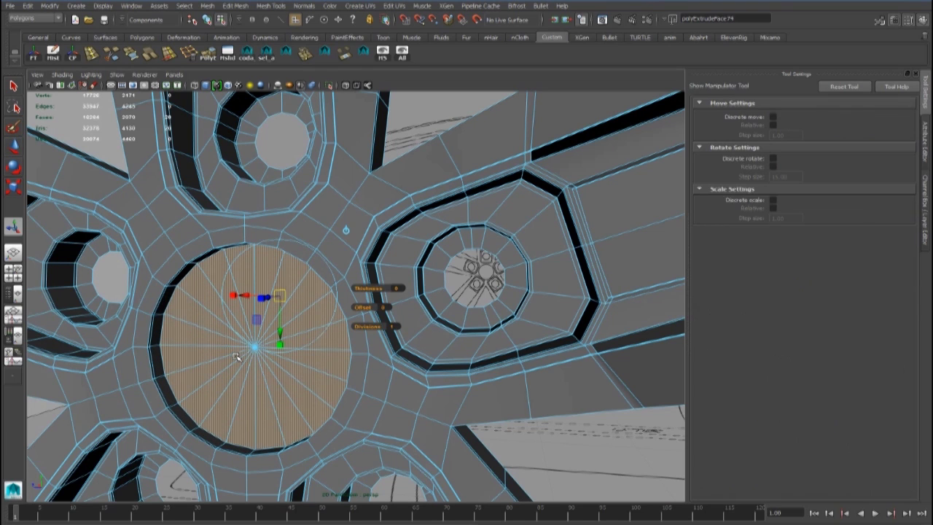
key("w")
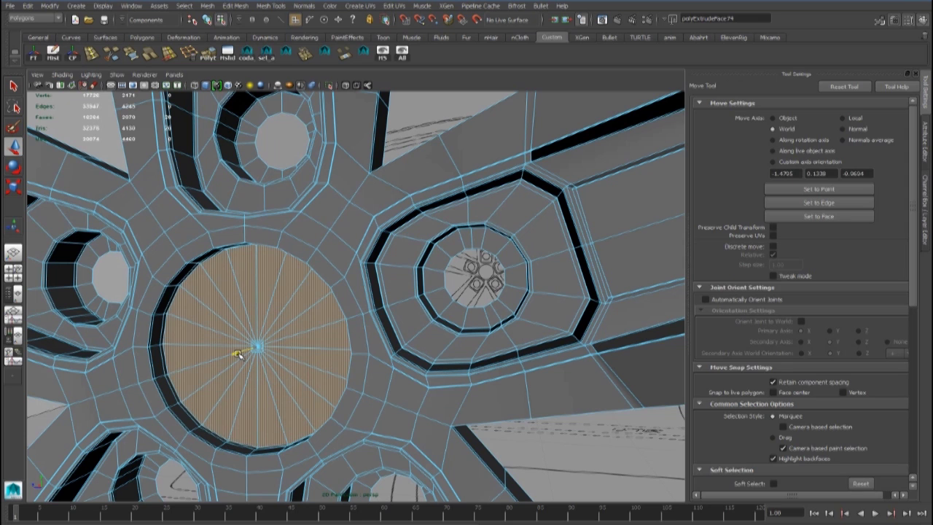
key("ctrl+e")
key("r")
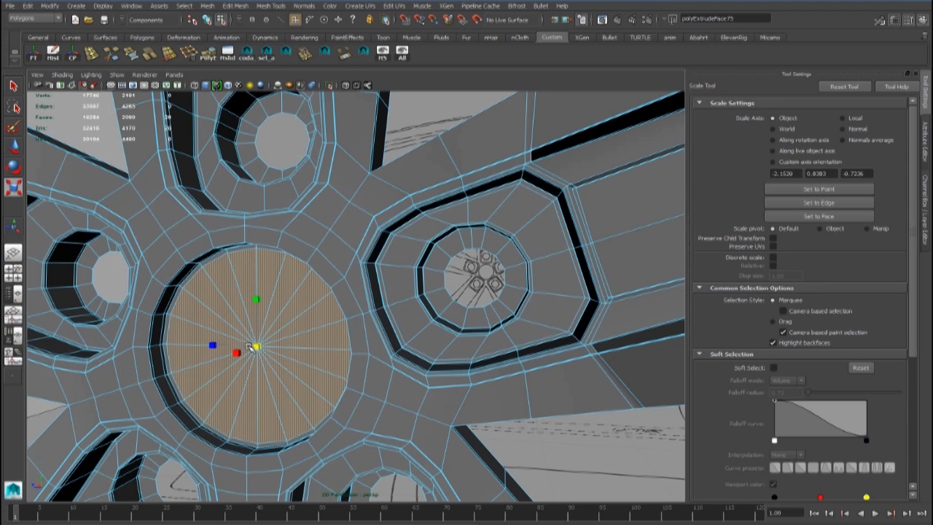
Extrude the recessed disc outward towards the hub's front surface and extrude it once more for a narrow edge ring
key("ctrl+e")
key("w")
middle_click_drag(248, 346, 271, 325, "alt")
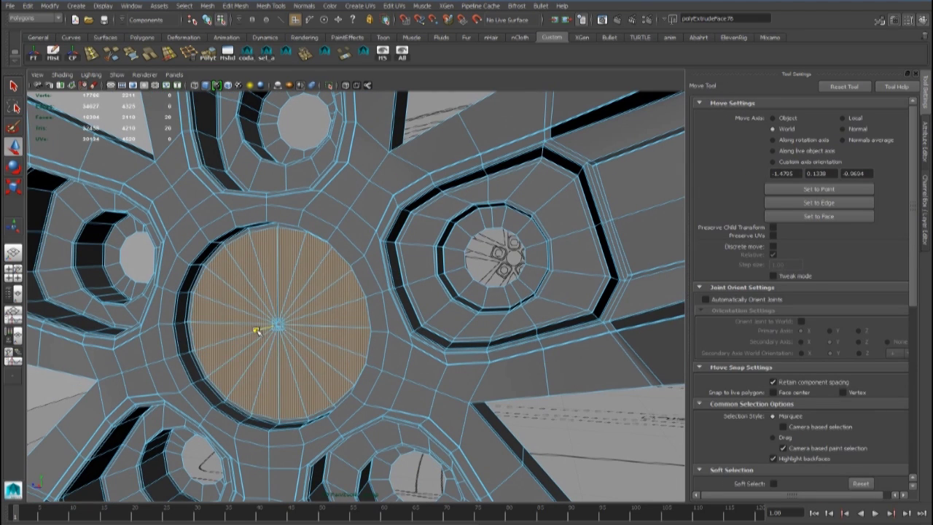
left_click_drag(253, 333, 246, 335)
key("ctrl+e")
key("w")
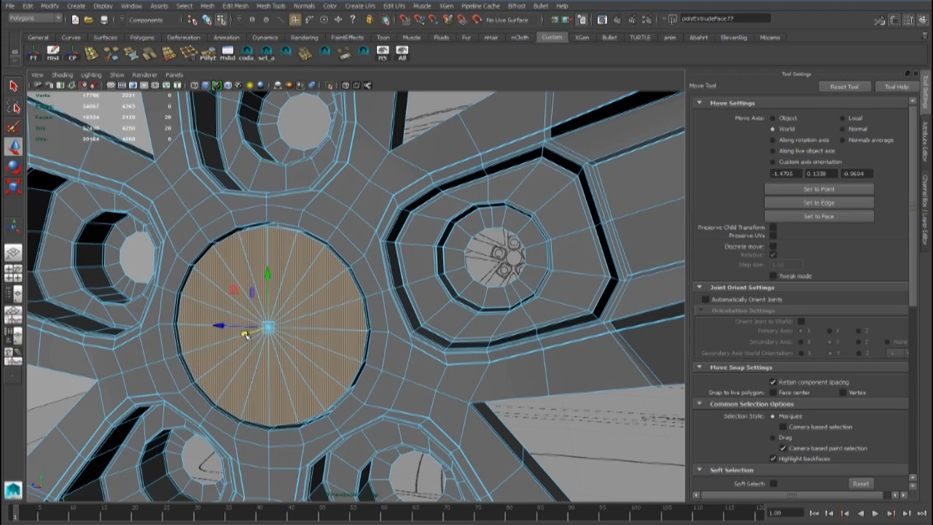
Extrude the raised centre disc again with a slight inset and return to face selection
key("ctrl+e")
key("r")
key("w")
mouse_move(277, 321)
right_mouse_down()
mouse_move(316, 286)
mouse_move(272, 327)
right_mouse_up()
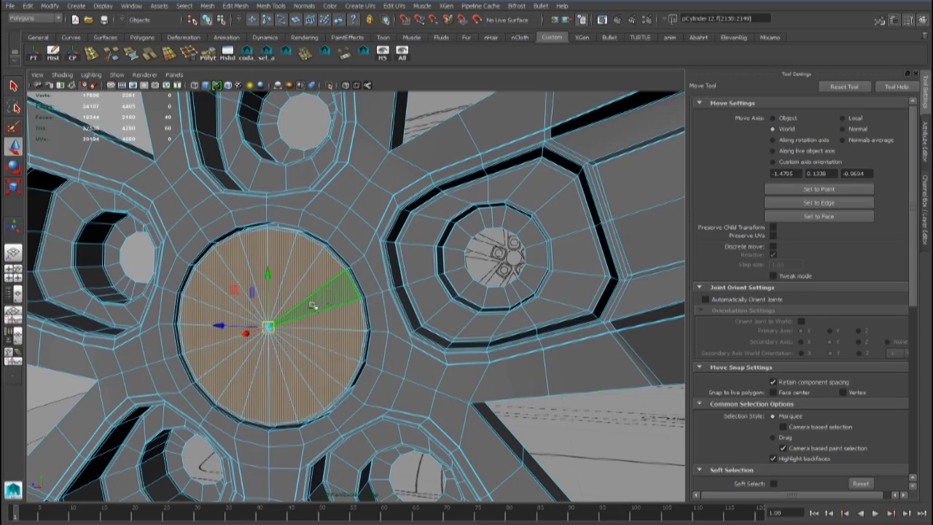
Grow the selection from the centre disc to its surrounding rings and extract these faces from the rim mesh
key("shift+period")
scroll(328, 299, "down", 3)
left_click_drag(342, 293, 323, 317, "alt")
scroll(302, 280, "up", 5)
scroll(323, 317, "down", 5)
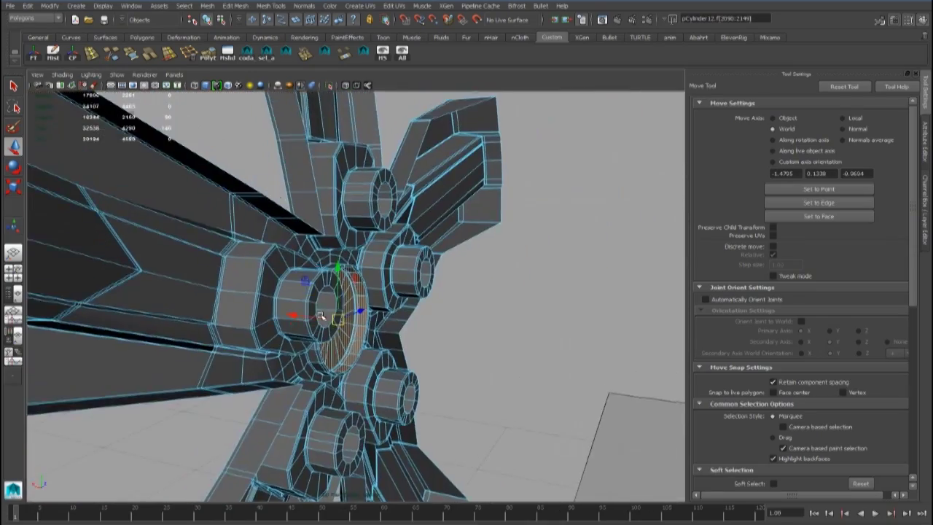
left_click(204, 7)
left_click(216, 58)
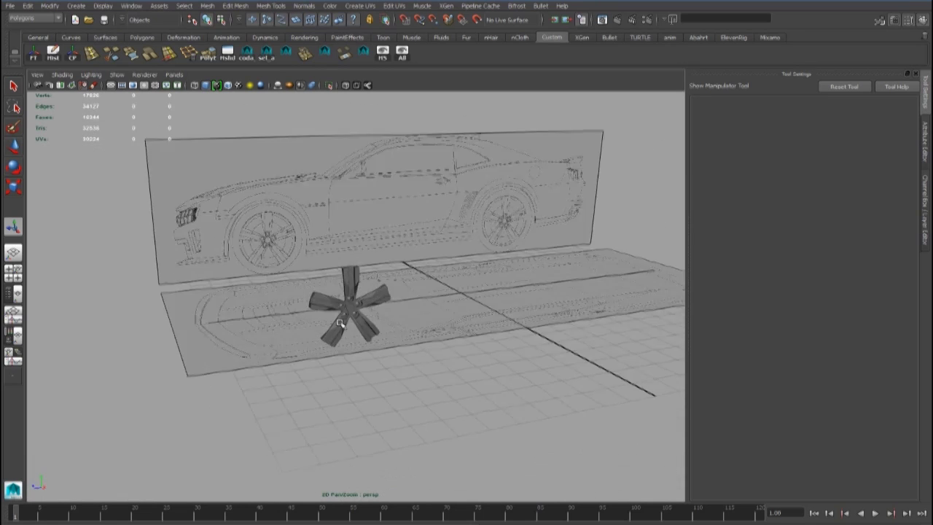
Create a polygon cylinder with Rotate Z set to 90 and 8 axis subdivisions
key("w")
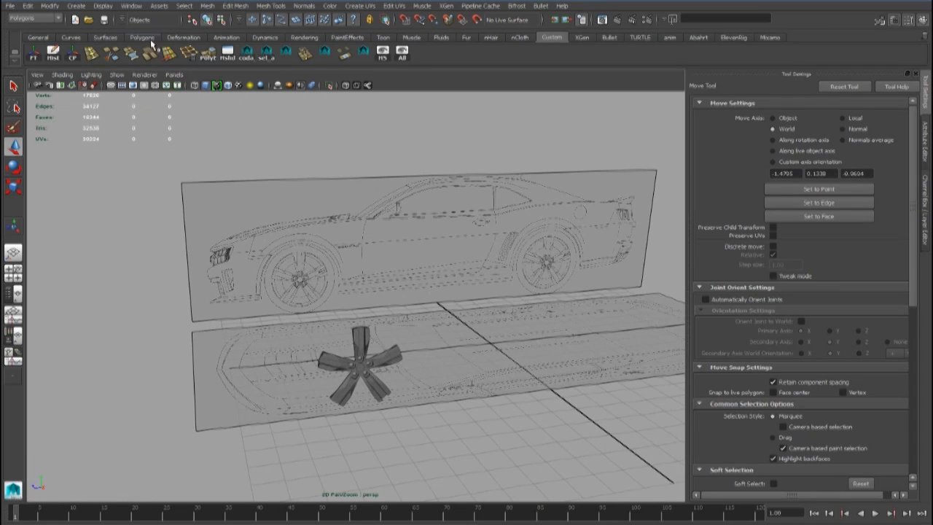
left_click(142, 37)
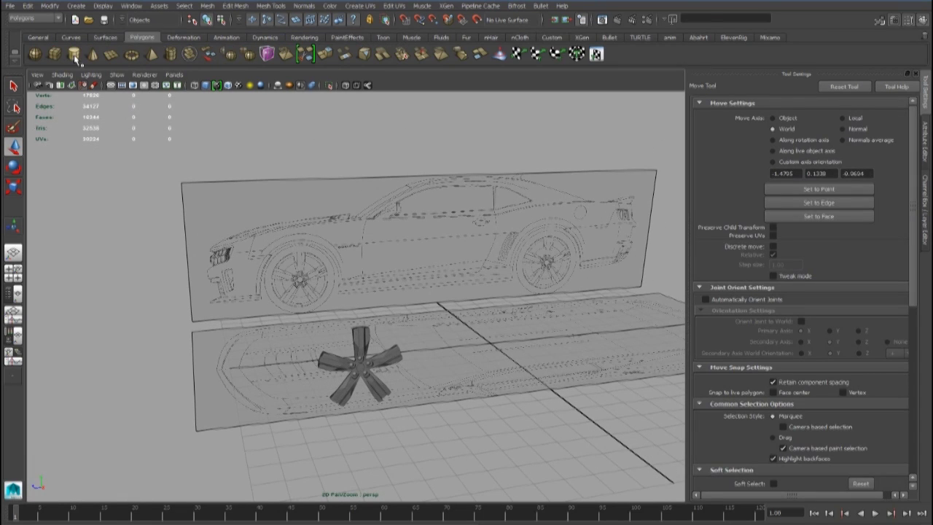
left_click(75, 56)
left_click(922, 197)
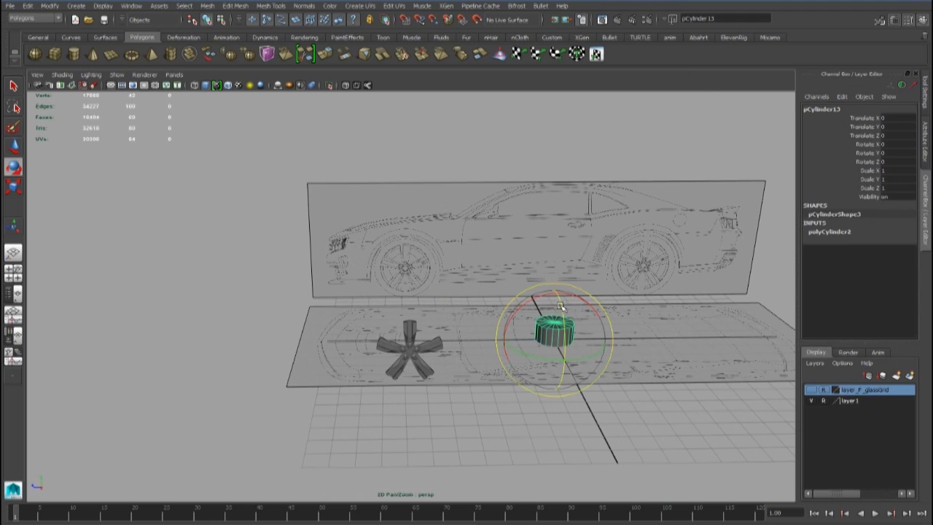
left_click(843, 232)
left_click(889, 258)
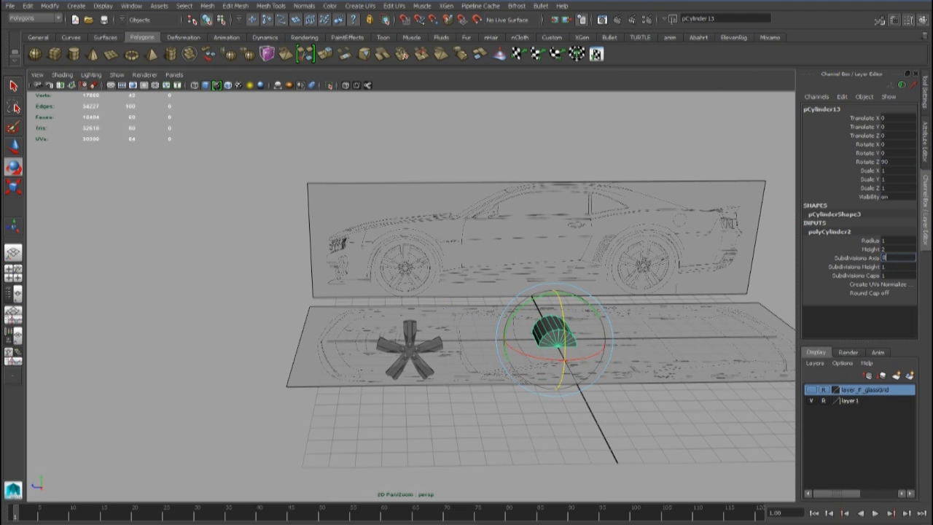
Set the new cylinder's cap subdivisions to 2
left_click_drag(469, 376, 623, 262, "alt")
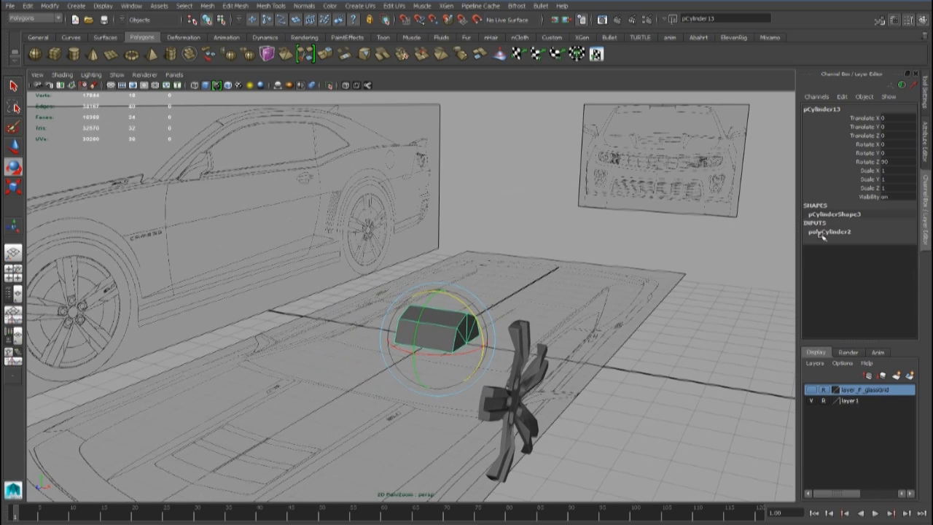
left_click(828, 233)
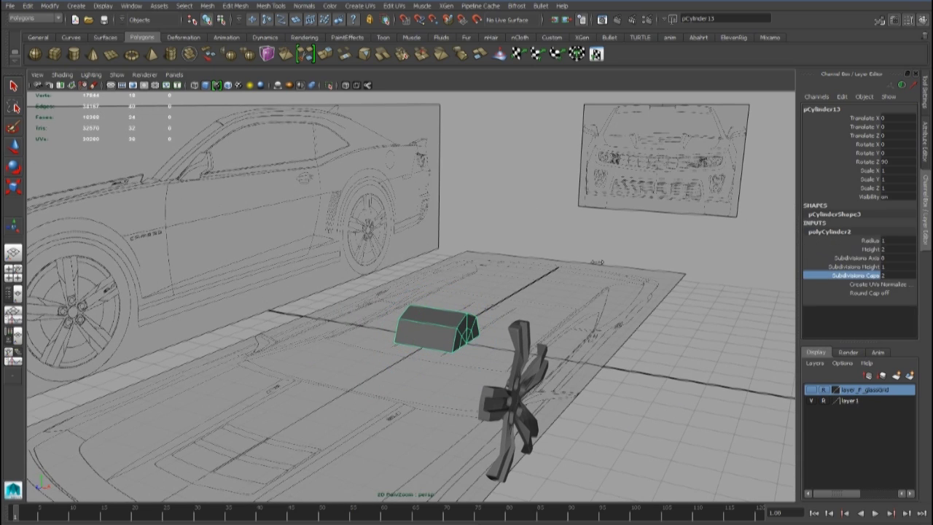
middle_click_drag(593, 262, 599, 262)
Delete the cylinder's end cap faces on the side facing away from the wheel and leave face mode
left_click_drag(575, 271, 576, 295, "alt")
right_click_drag(376, 300, 376, 324)
left_click_drag(280, 320, 318, 322, "alt")
middle_click_drag(328, 322, 397, 302, "alt")
left_click_drag(249, 268, 320, 235)
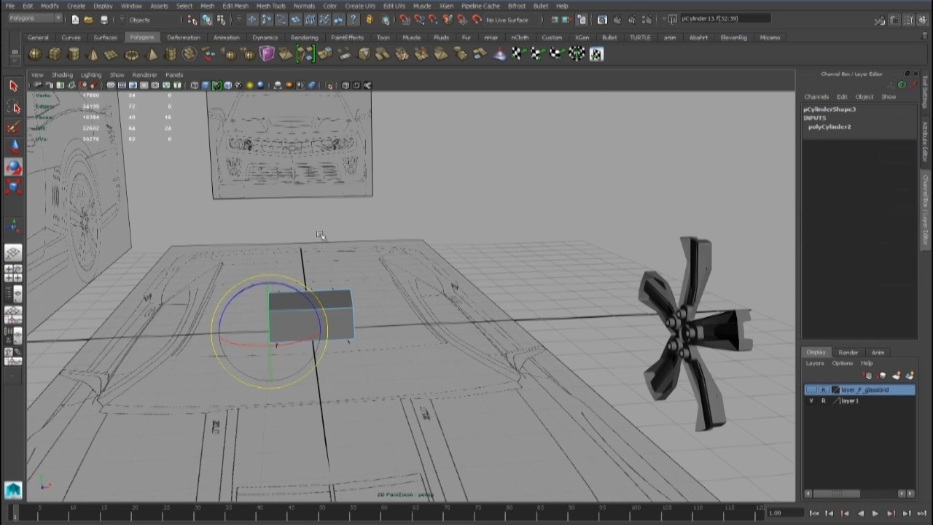
right_click_drag(312, 297, 357, 285)
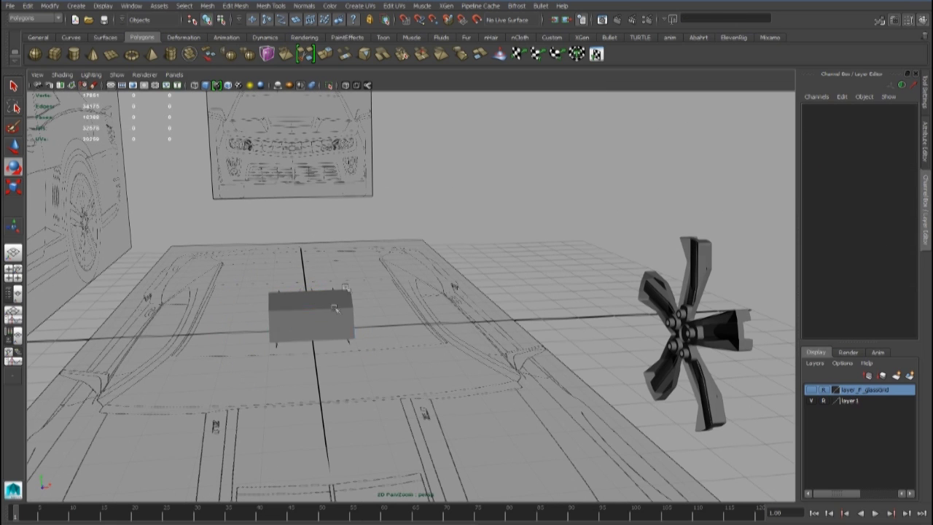
Flatten the cylinder to a Scale Y of about 0.094 and move it outward past the spokes to about 7.5 in X
left_click(332, 311)
left_click_drag(309, 330, 306, 329)
left_click_drag(313, 325, 743, 337, "alt")
key("w")
left_click_drag(757, 219, 883, 173, "alt")
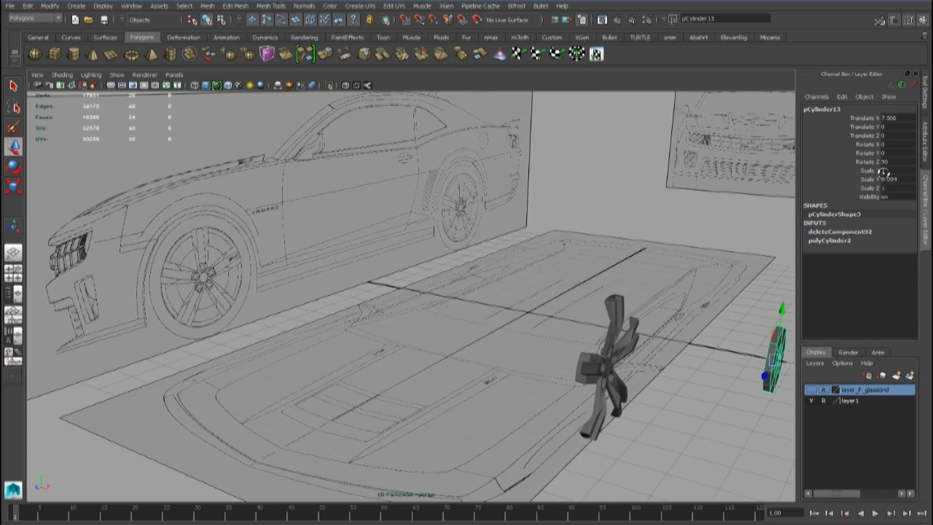
Make the lambert1 material semi-transparent by raising its transparency to about half
left_click(925, 136)
left_click_drag(817, 243, 855, 242)
left_click_drag(539, 306, 425, 275, "alt")
Move the flattened cylinder over the centre of the five spokes in the side view
key("space")
key("space")
right_click_drag(394, 313, 435, 328, "alt")
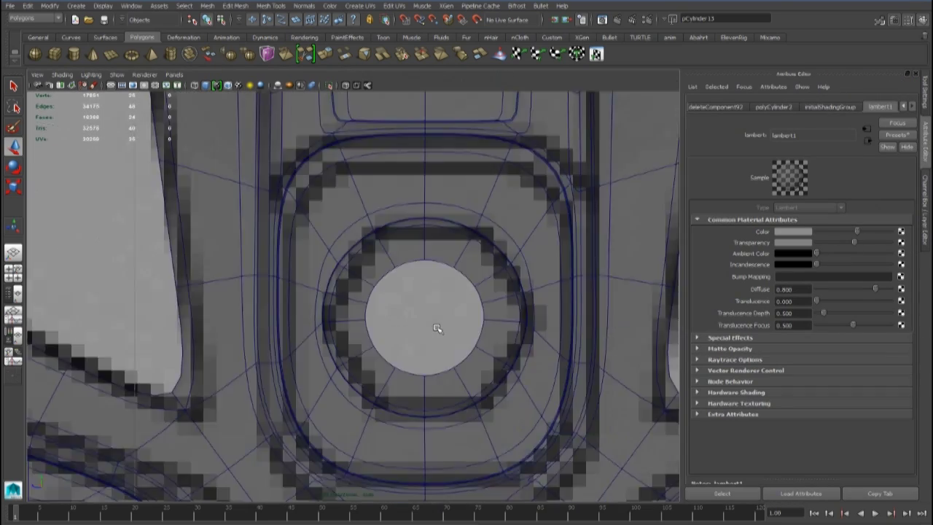
scroll(436, 327, "down", 15)
left_click_drag(523, 343, 409, 310)
key("f")
scroll(381, 305, "down", 10)
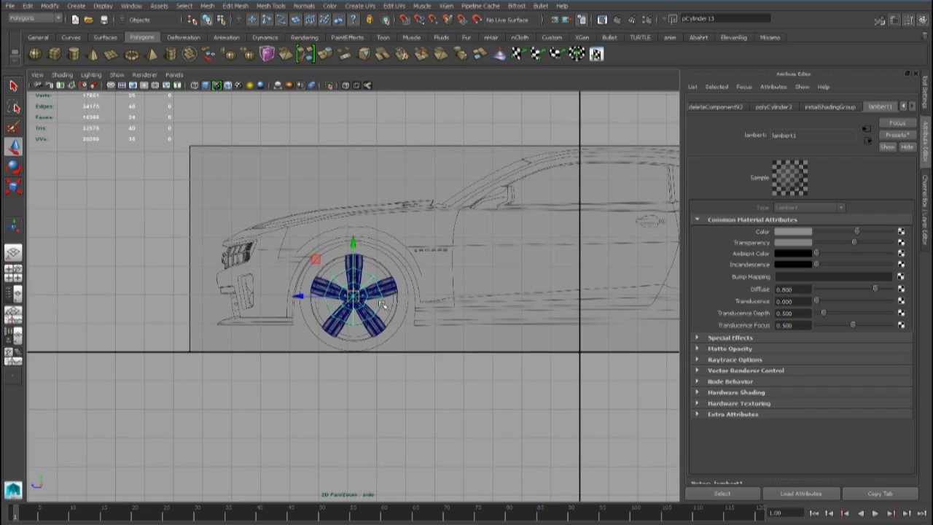
scroll(327, 295, "up", 6)
Scale the flattened cylinder down to a small disc roughly spanning the lug holes and adjust its proportions
key("space")
key("space")
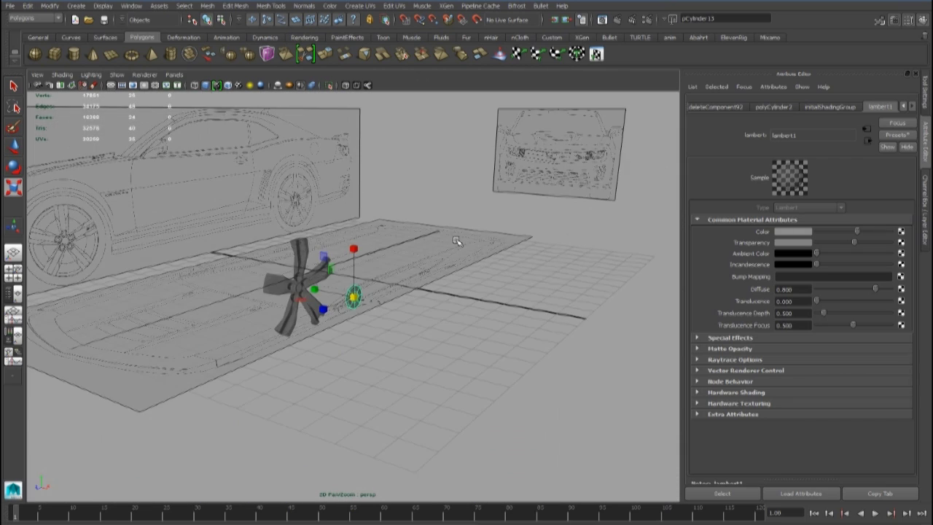
key("f")
left_click_drag(284, 255, 343, 266, "alt")
middle_click_drag(343, 267, 361, 293, "alt")
middle_click_drag(362, 223, 344, 222)
left_click_drag(371, 227, 335, 231, "alt")
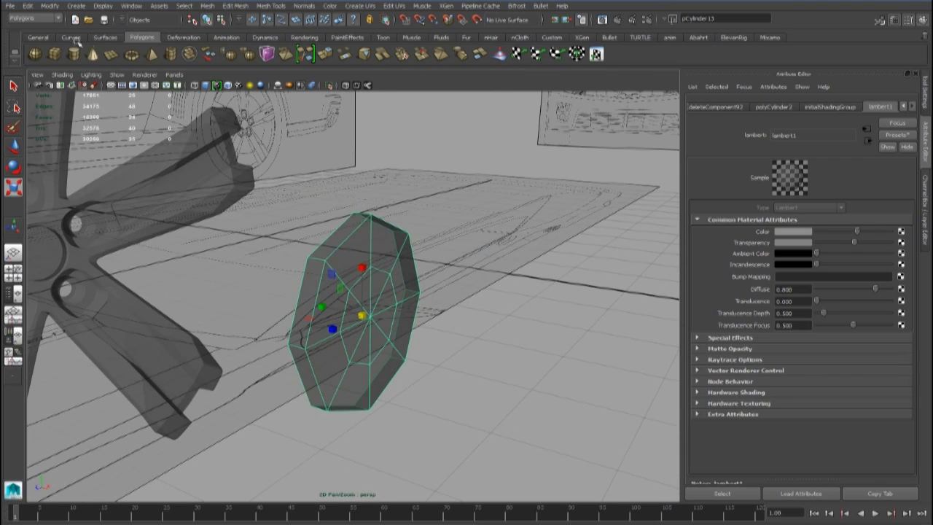
Insert two edge loops close to the octagonal disc's front rim and return it to object mode
left_click(552, 39)
left_click(96, 57)
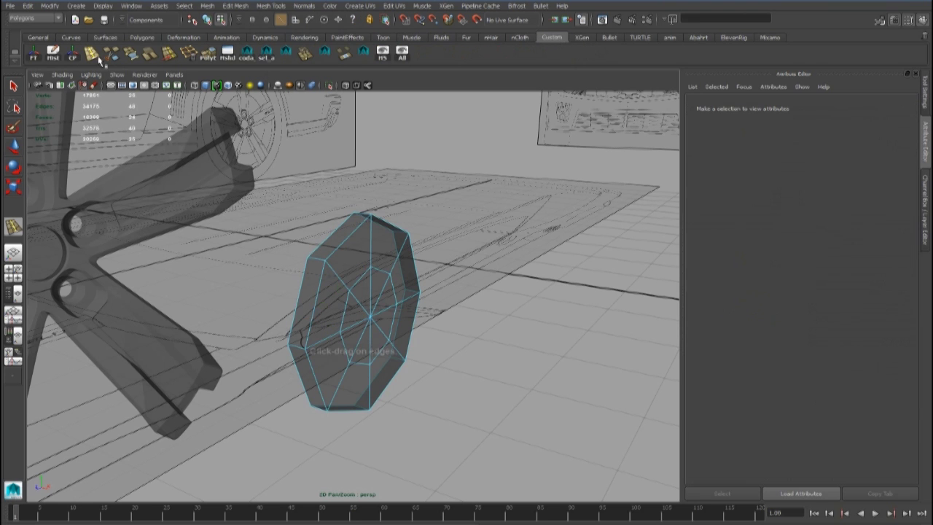
double_click(13, 226)
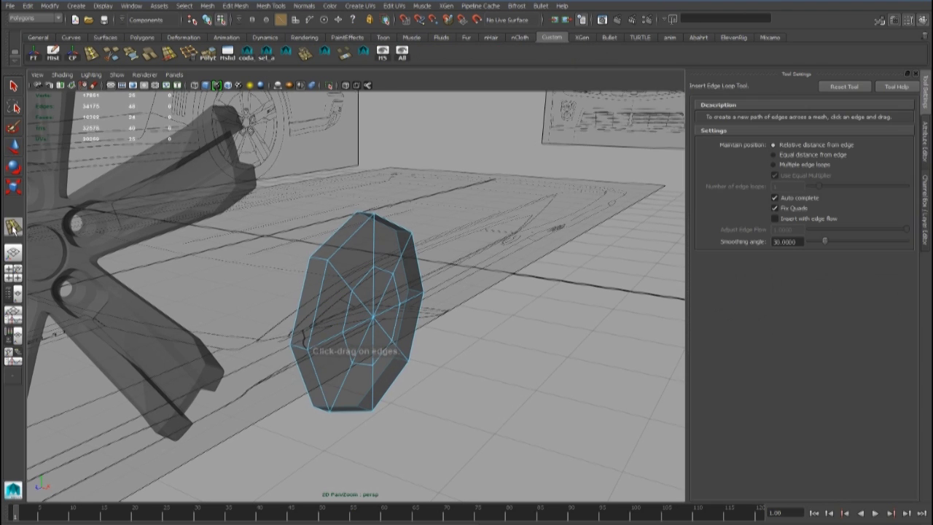
scroll(381, 264, "up", 4)
left_click_drag(380, 263, 375, 242, "alt")
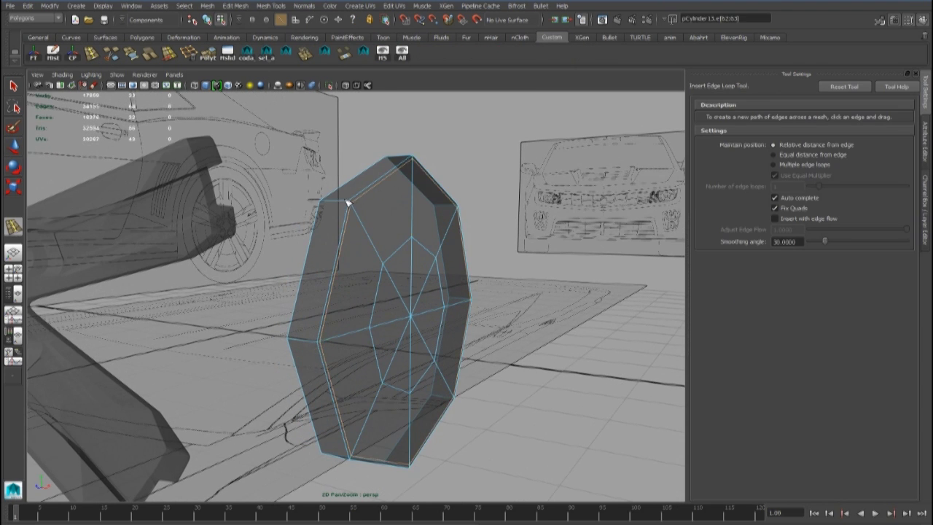
left_click_drag(348, 204, 347, 203)
scroll(347, 203, "down", 3)
left_click_drag(346, 203, 378, 225, "alt")
right_click_drag(381, 225, 381, 202)
Move the octagonal disc along X towards the spokes in the front view
key("w")
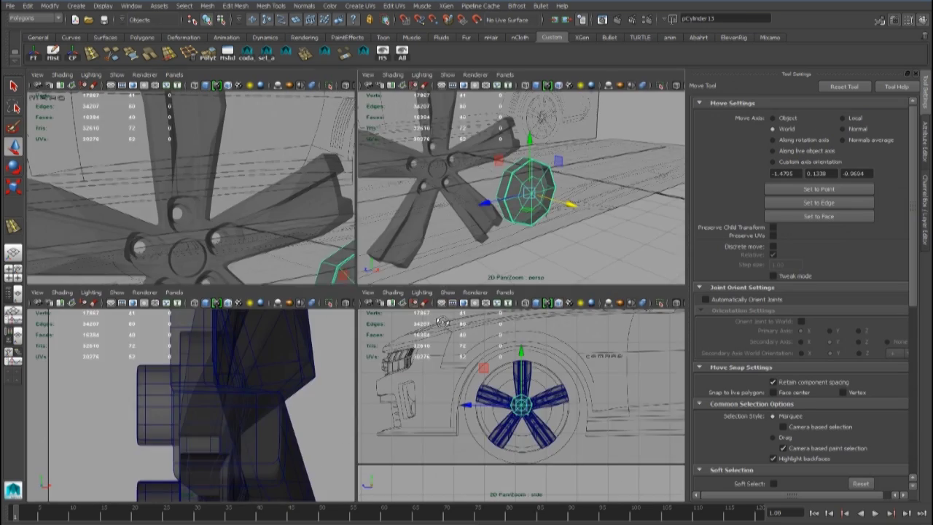
key("space")
scroll(384, 336, "up", 5)
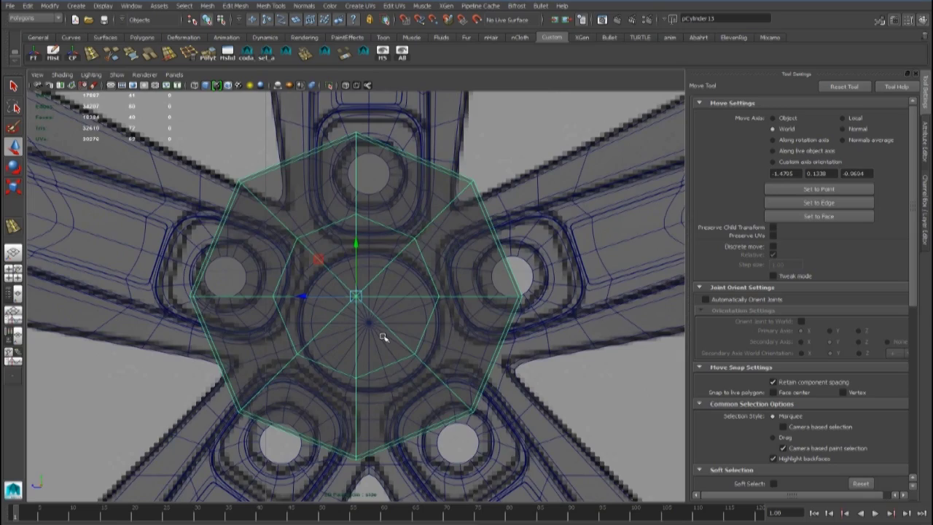
scroll(383, 337, "down", 8)
key("space")
key("space")
scroll(369, 354, "down", 8)
scroll(368, 354, "up", 3)
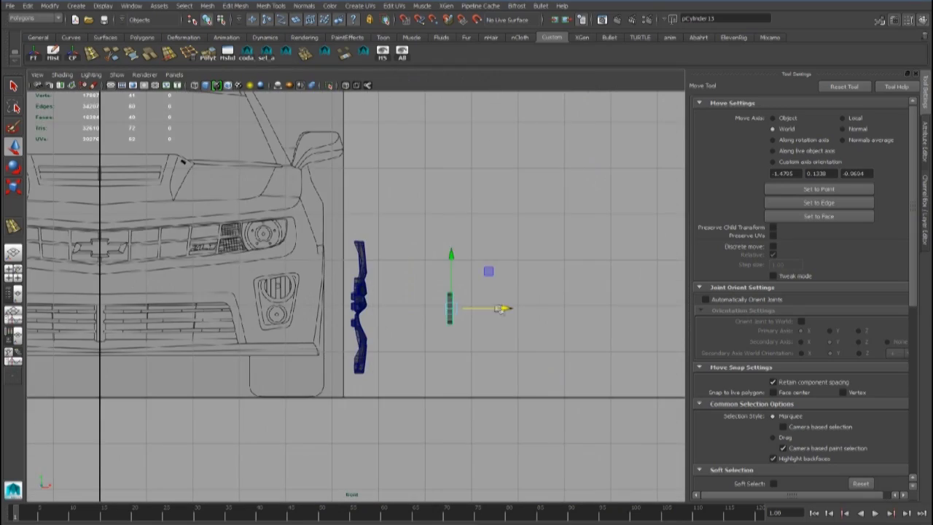
left_click_drag(499, 309, 413, 309)
Scale the disc down over the hub centre in the side view to roughly the size of a lug hole
scroll(402, 333, "up", 5)
key("space")
key("space")
scroll(466, 383, "up", 10)
key("r")
scroll(341, 309, "up", 1)
left_click_drag(356, 296, 294, 321)
scroll(355, 304, "up", 2)
key("w")
key("r")
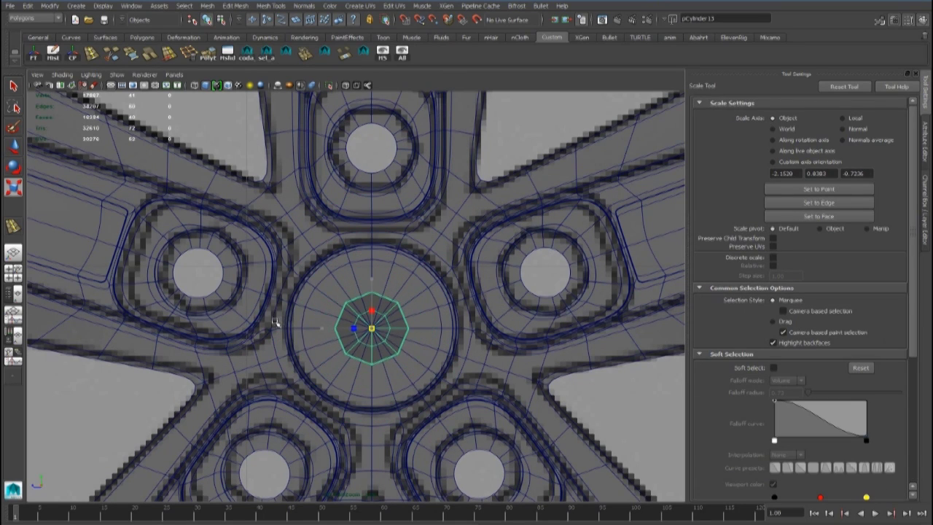
Move the small disc up onto the top spoke's lug hole so it covers the opening
key("w")
left_click_drag(374, 138, 378, 95)
middle_click_drag(377, 167, 370, 232, "alt")
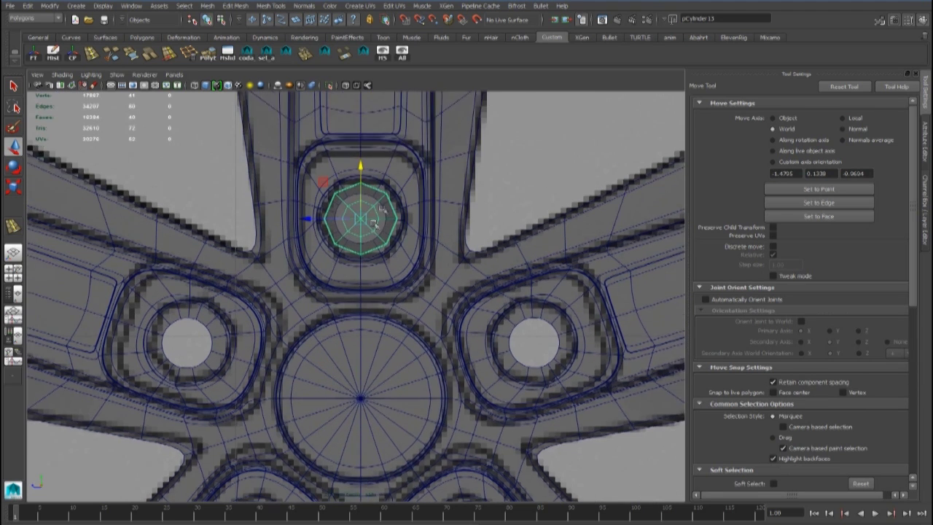
scroll(370, 232, "up", 3)
key("r")
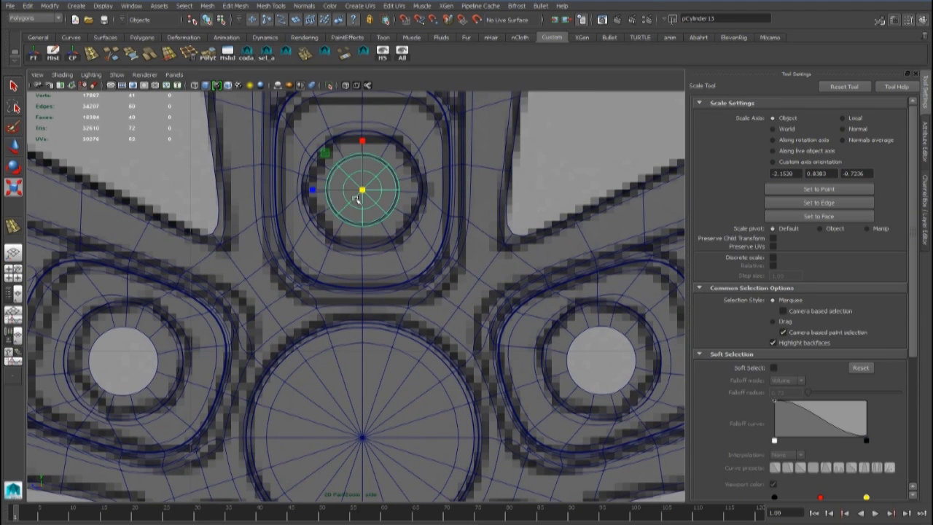
Push the disc along X into the recess of the top lug hole in the perspective view
scroll(356, 199, "down", 10)
key("space")
key("space")
key("w")
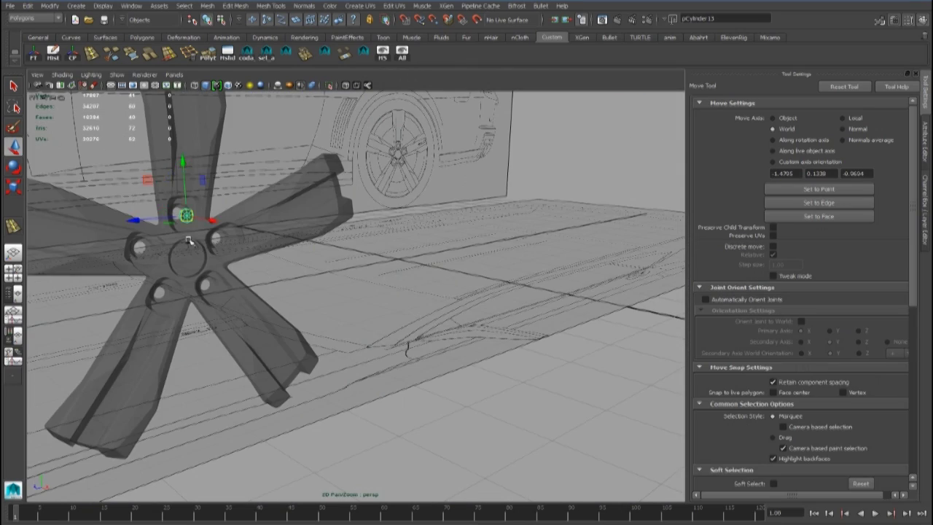
left_click_drag(187, 240, 267, 237, "alt")
key("f")
scroll(418, 260, "down", 4)
left_click_drag(418, 260, 258, 264, "alt")
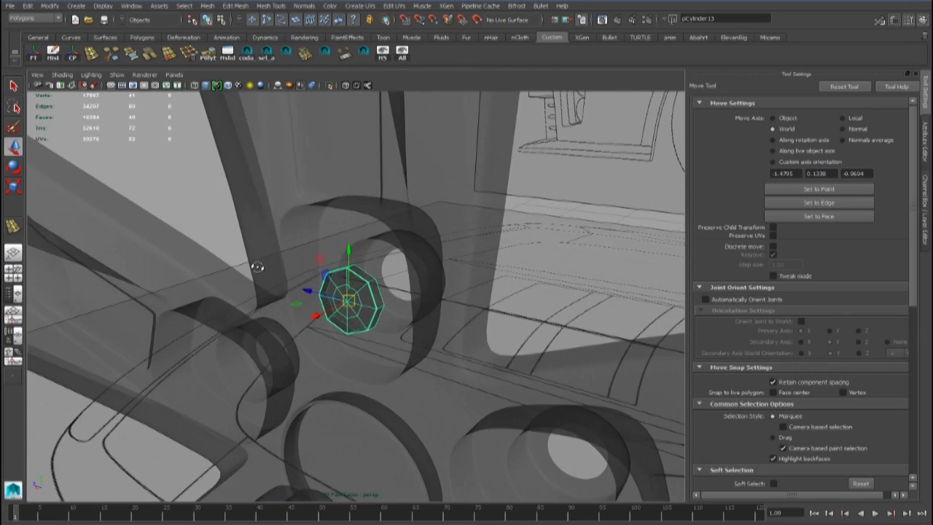
left_click_drag(375, 297, 569, 291, "alt")
Make the lambert1 material fully opaque again and reselect the disc in the top lug hole
left_click(925, 140)
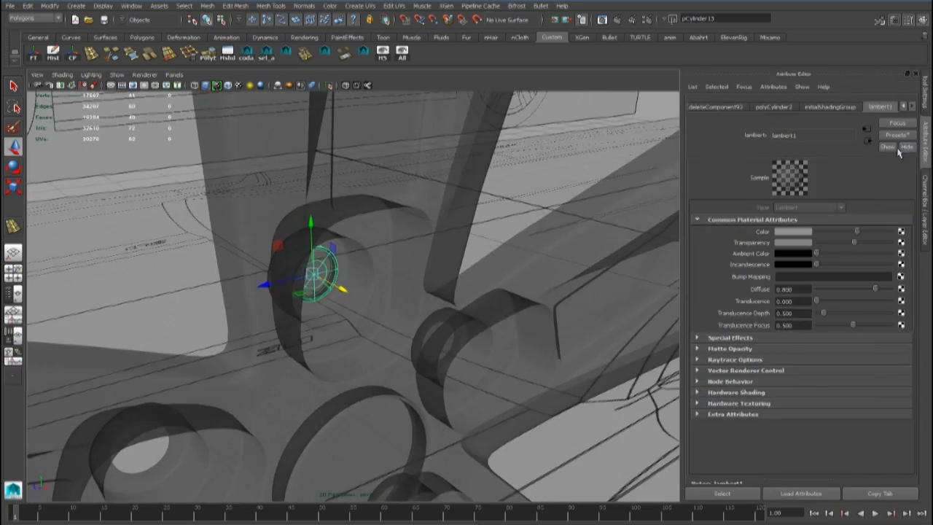
left_click_drag(856, 243, 695, 255)
left_click_drag(437, 244, 204, 215, "alt")
left_click(198, 213)
scroll(240, 217, "down", 3)
left_click_drag(262, 219, 304, 229, "alt")
left_click(369, 283)
scroll(357, 287, "up", 5)
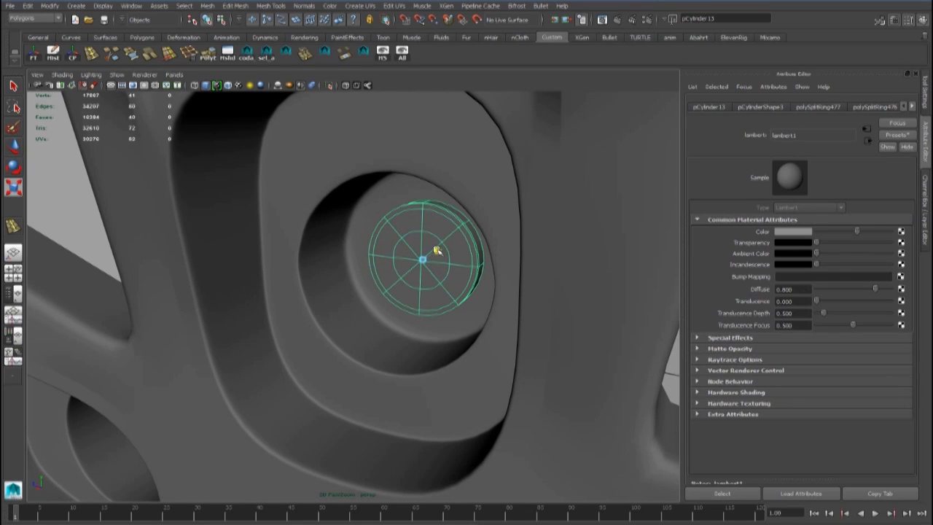
Adjust the disc's size and placement so it plugs the top lug hole
scroll(412, 267, "down", 4)
mouse_move(415, 267)
left_mouse_down()
mouse_move(374, 283)
mouse_move(401, 271)
left_mouse_up()
key("r")
left_click(154, 186)
scroll(154, 186, "down", 4)
left_click(336, 289)
key("f")
scroll(339, 284, "down", 6)
left_click_drag(339, 283, 305, 299, "alt")
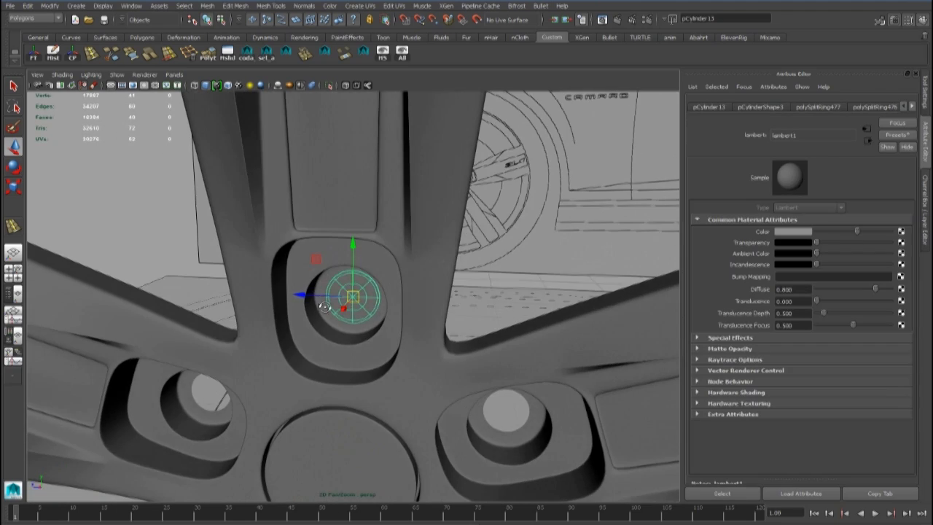
Fine-tune the disc's depth along X so it sits against the bottom of the lug hole
scroll(373, 294, "up", 6)
scroll(362, 255, "down", 5)
left_click_drag(358, 262, 414, 323, "alt")
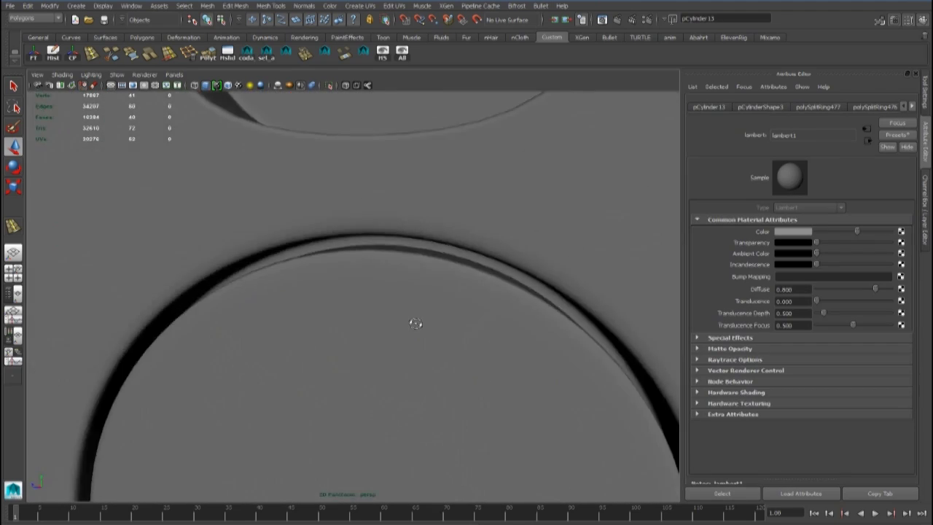
scroll(464, 258, "down", 5)
key("f")
left_click_drag(464, 258, 379, 346, "alt")
middle_click_drag(378, 346, 394, 285, "alt")
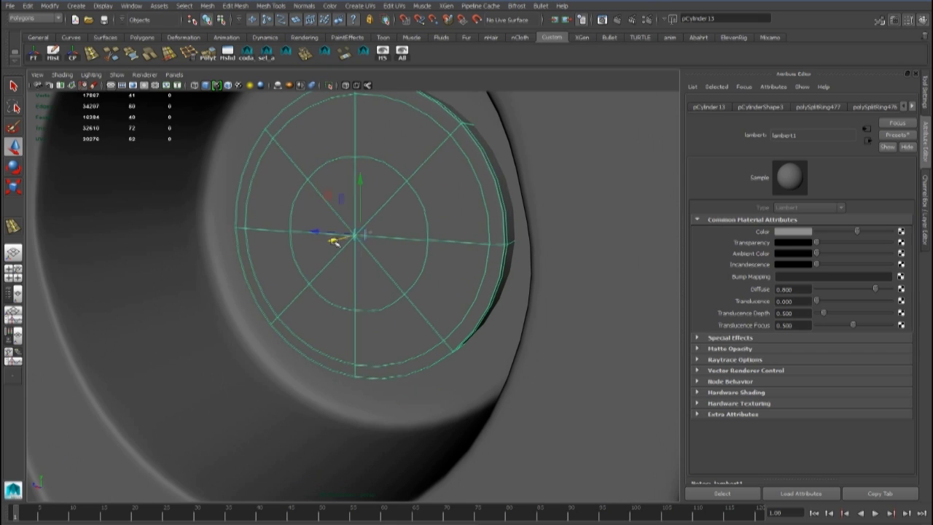
scroll(350, 251, "down", 5)
scroll(355, 260, "down", 4)
left_click_drag(366, 255, 403, 255, "alt")
Show wireframe on shaded and rotate a duplicate of the disc about the hub centre into the neighbouring lug hole
left_click(227, 86)
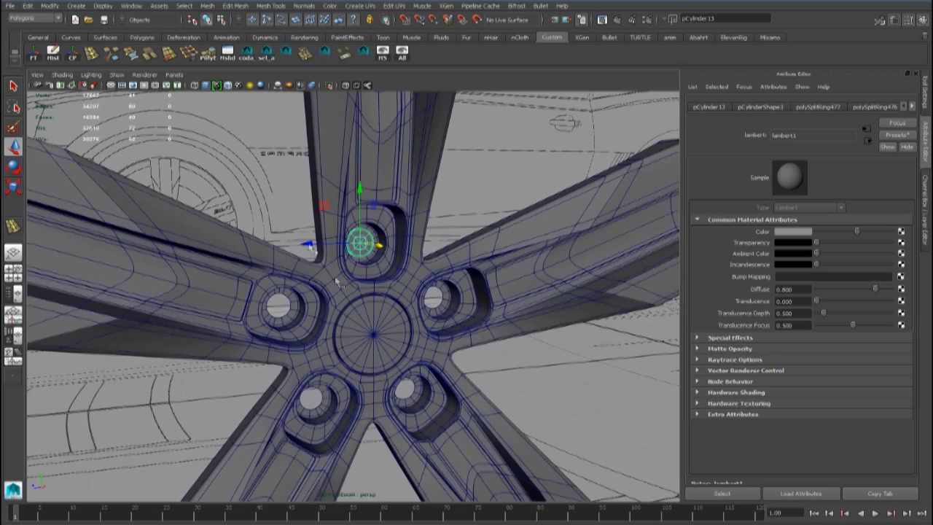
scroll(337, 279, "up", 2)
middle_click_drag(336, 279, 338, 257, "alt")
scroll(379, 324, "down", 1)
left_click_drag(379, 324, 367, 323, "alt")
key("space")
key("space")
scroll(359, 326, "up", 3)
middle_click_drag(359, 325, 363, 303, "alt")
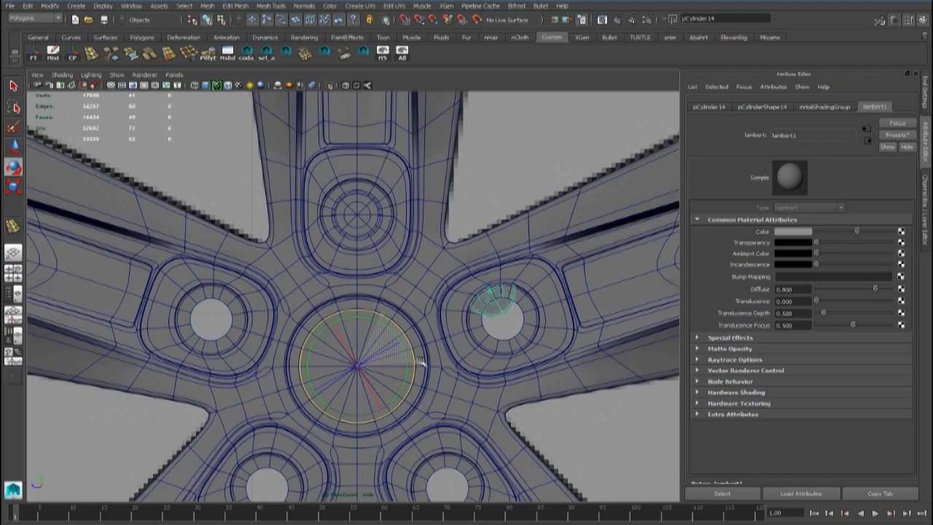
left_click_drag(420, 362, 433, 376)
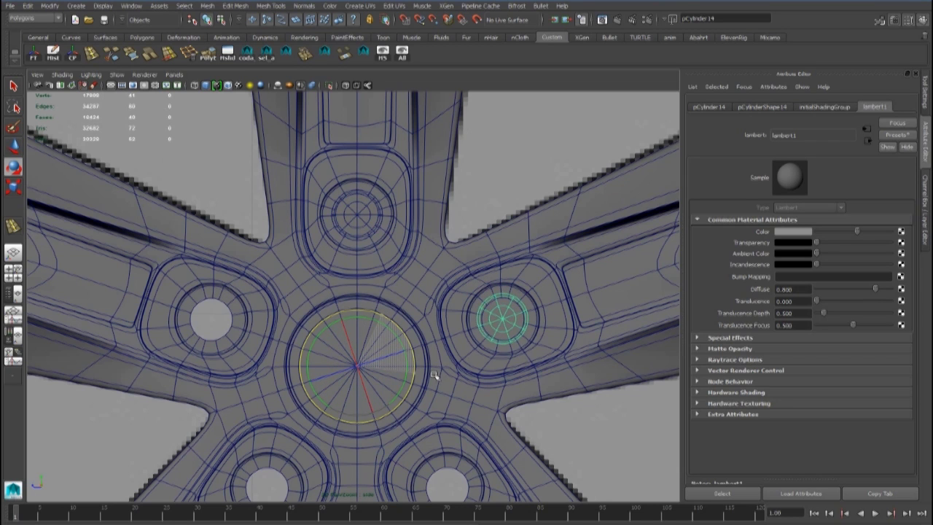
Duplicate and rotate further discs about the hub centre to fill the remaining three lug holes
middle_click_drag(433, 376, 429, 299, "alt")
left_click_drag(429, 301, 397, 344)
left_click_drag(386, 255, 405, 313)
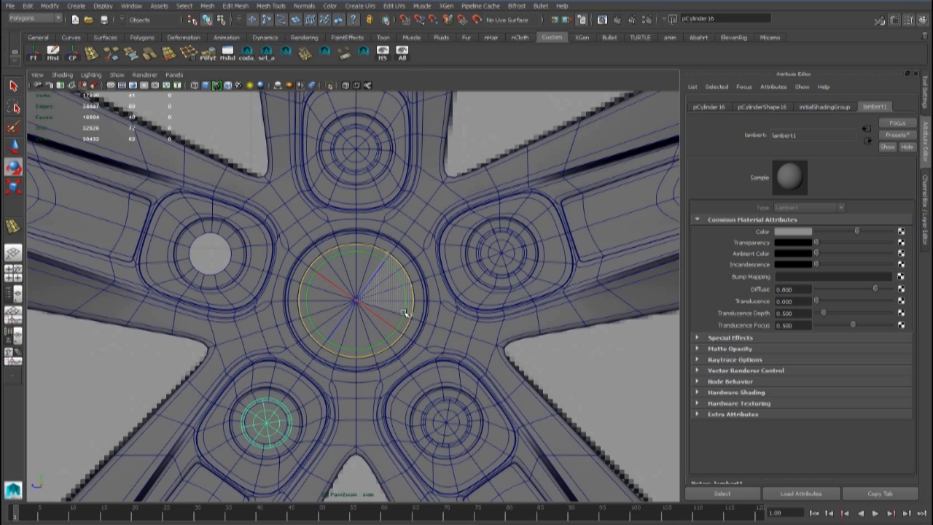
left_click_drag(392, 257, 417, 325)
Return to the perspective view in object mode and create a new polygon cylinder
scroll(417, 325, "down", 10)
key("space")
key("space")
right_click_drag(370, 198, 409, 187)
scroll(376, 264, "down", 4)
left_click_drag(376, 264, 369, 264, "alt")
scroll(369, 264, "down", 4)
scroll(312, 201, "down", 5)
left_click(142, 37)
left_click(74, 53)
Set the new cylinder's Rotate Z to 90 and its Subdivisions Axis to 5
left_click_drag(408, 219, 382, 200, "alt")
left_click_drag(439, 282, 448, 314)
left_click(925, 198)
left_click(903, 163)
type("90")
key("Return")
left_click(829, 231)
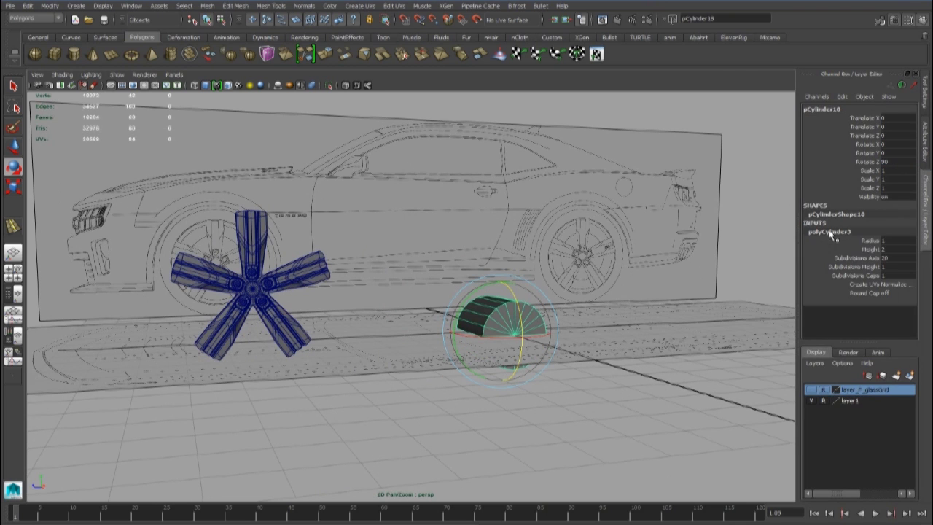
key("Return")
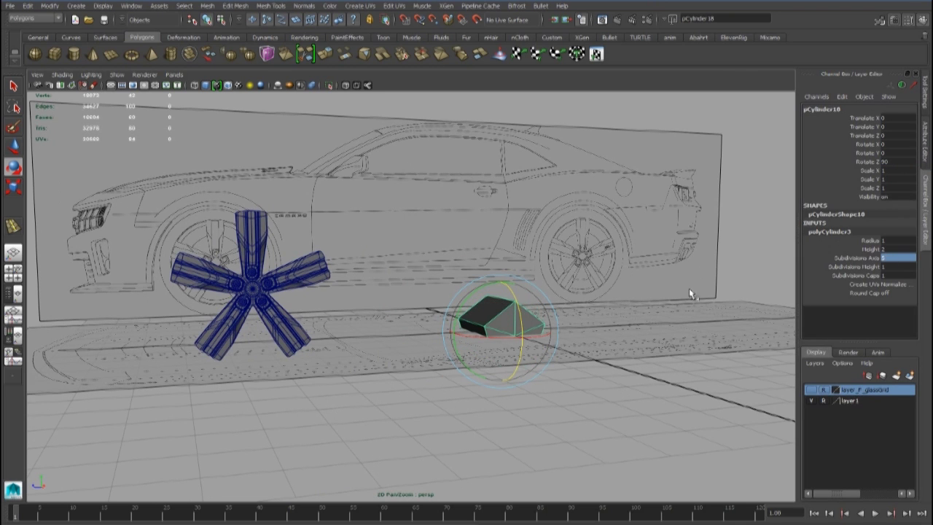
Flatten the five-sided cylinder along its axis to a Scale Y of about 0.39
key("w")
left_click_drag(537, 315, 367, 315, "alt")
key("r")
left_click_drag(196, 310, 229, 314)
left_click_drag(323, 290, 538, 340, "alt")
key("w")
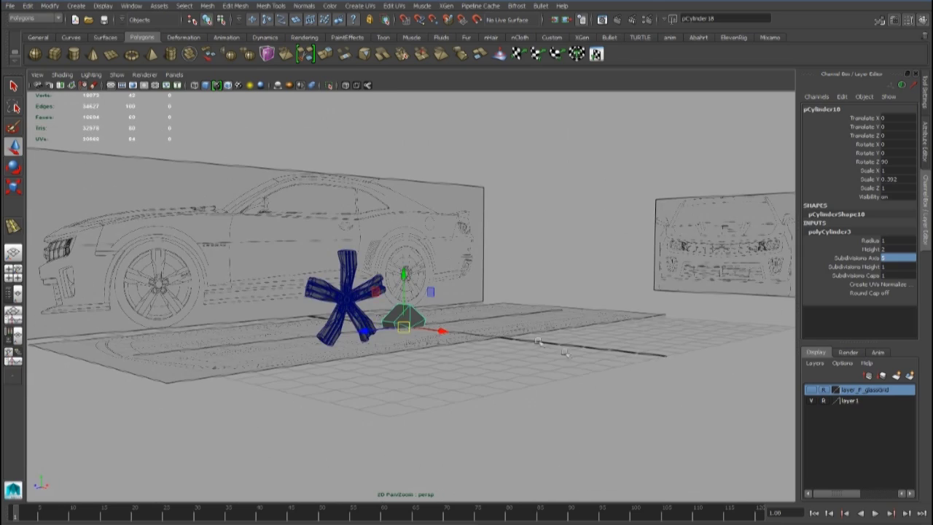
Move the pentagonal prism over the hub centre in the side view and scale it down to about half size
key("space")
key("space")
left_click_drag(720, 370, 413, 295)
scroll(415, 293, "up", 12)
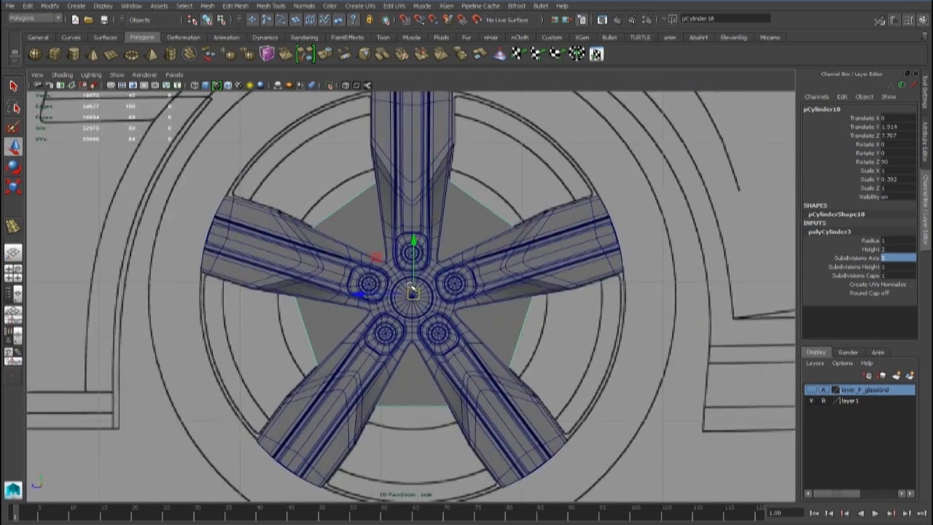
key("r")
left_click_drag(413, 291, 198, 295)
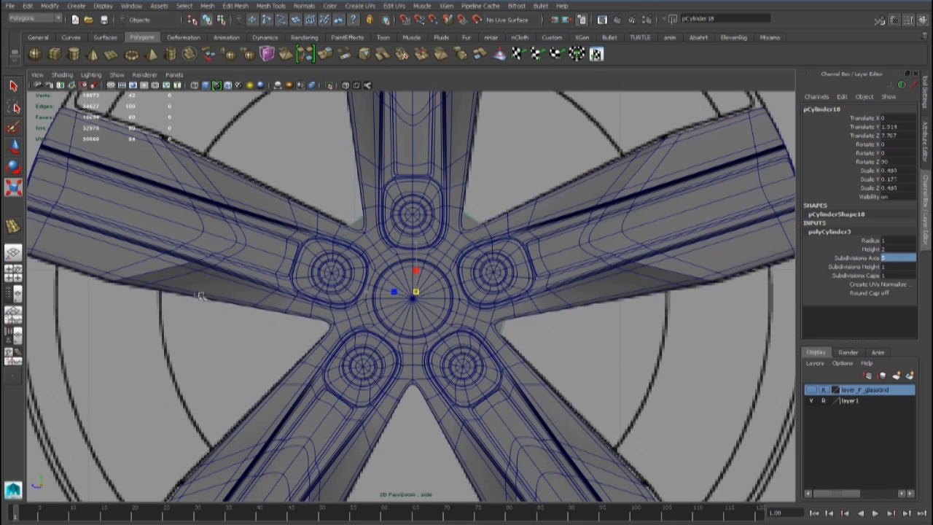
Move the pentagonal prism along X in front of the spokes and place it beside the hub at about 0.206 scale
key("w")
key("space")
left_click_drag(164, 187, 308, 187)
scroll(453, 326, "up", 3)
key("space")
middle_click_drag(451, 325, 418, 350, "alt")
left_click_drag(384, 316, 483, 301)
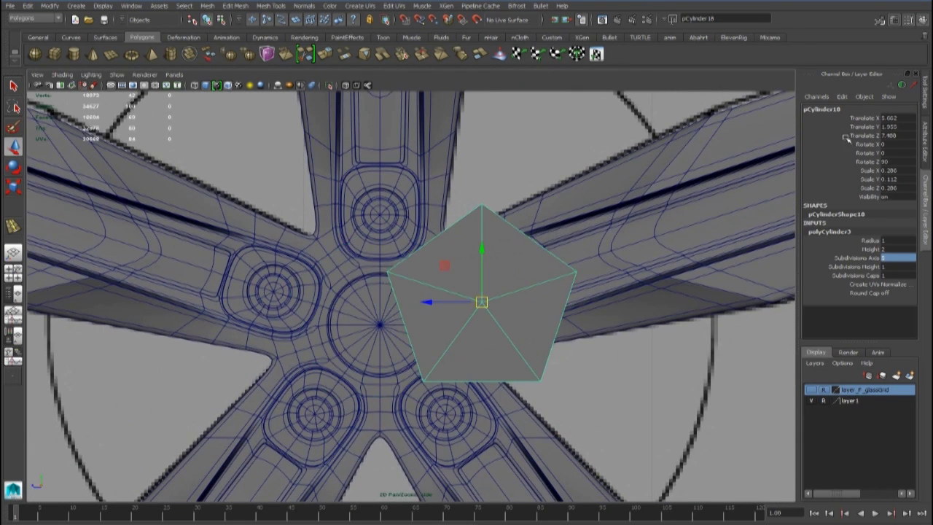
Raise the lambert1 material's transparency so the spokes show through the pentagonal prism
left_click(924, 141)
left_click_drag(825, 241, 867, 247)
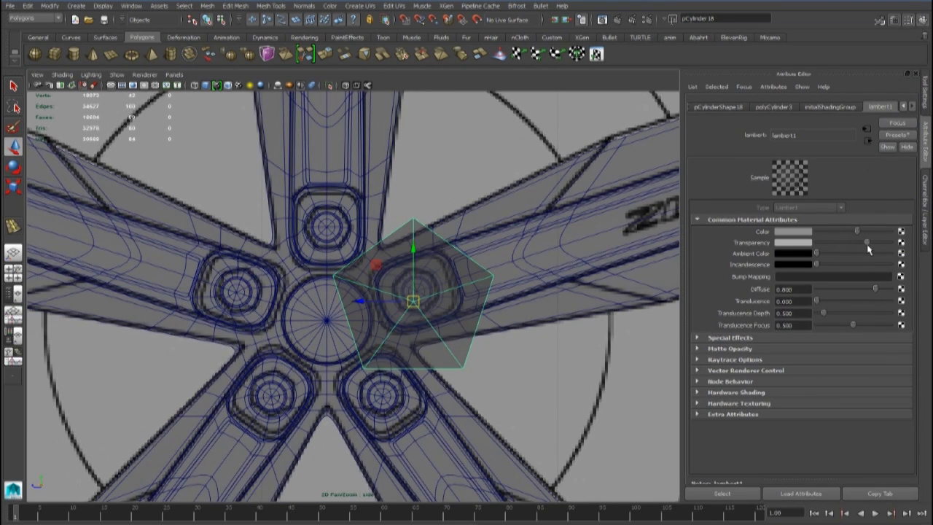
right_click_drag(453, 298, 510, 296, "alt")
Shrink the pentagonal prism to about 0.074 scale and centre it over the top lug hole
left_click_drag(443, 302, 313, 301)
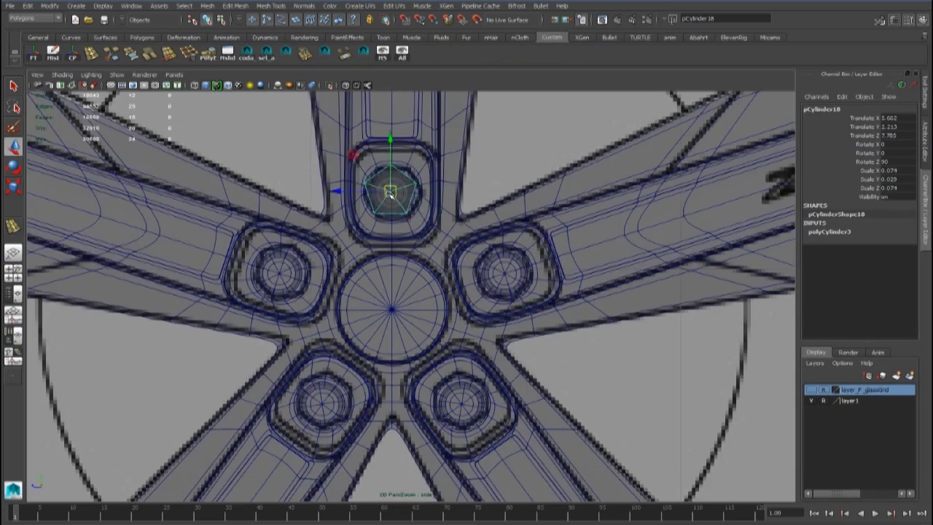
key("f")
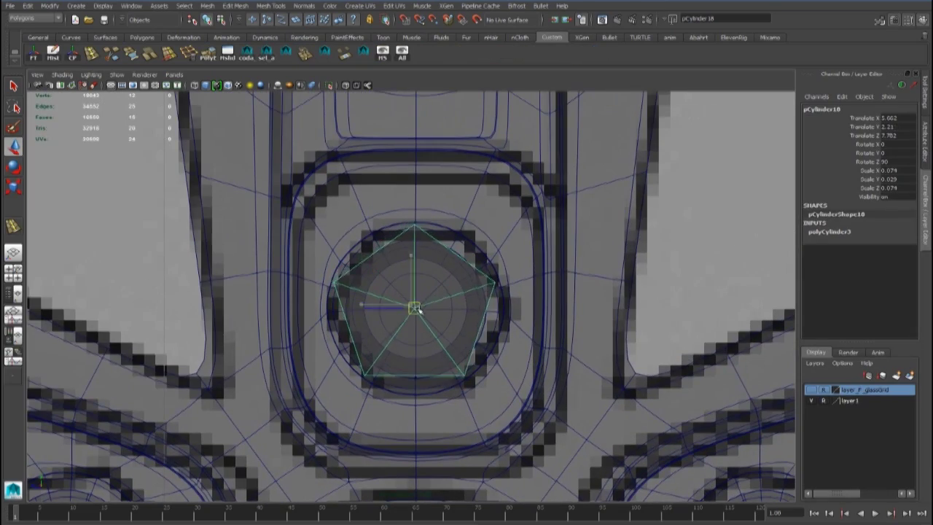
left_click_drag(419, 309, 421, 310)
Thicken the prism to a Scale Y of 0.039 and move it back into the lug hole at X about 5.45
key("space")
left_click_drag(441, 250, 508, 188)
key("f")
left_click_drag(378, 281, 443, 293, "alt")
key("w")
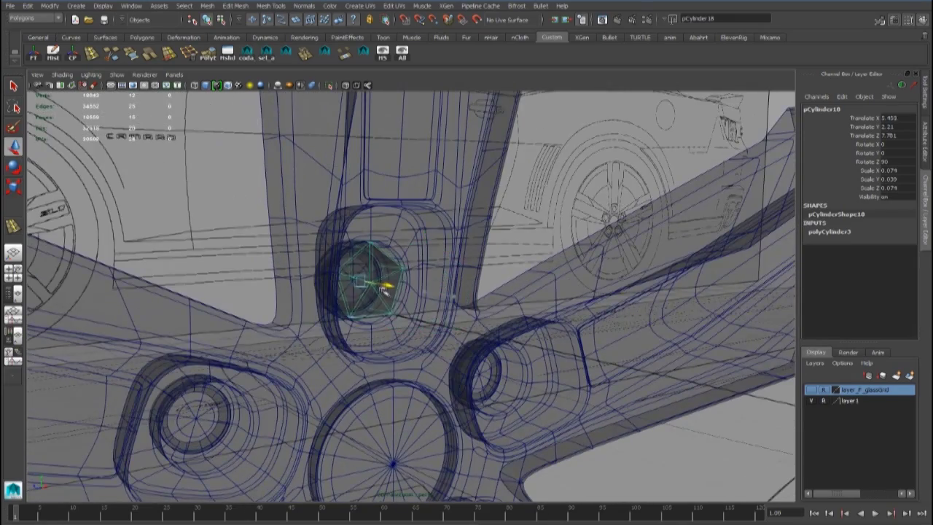
key("space")
key("space")
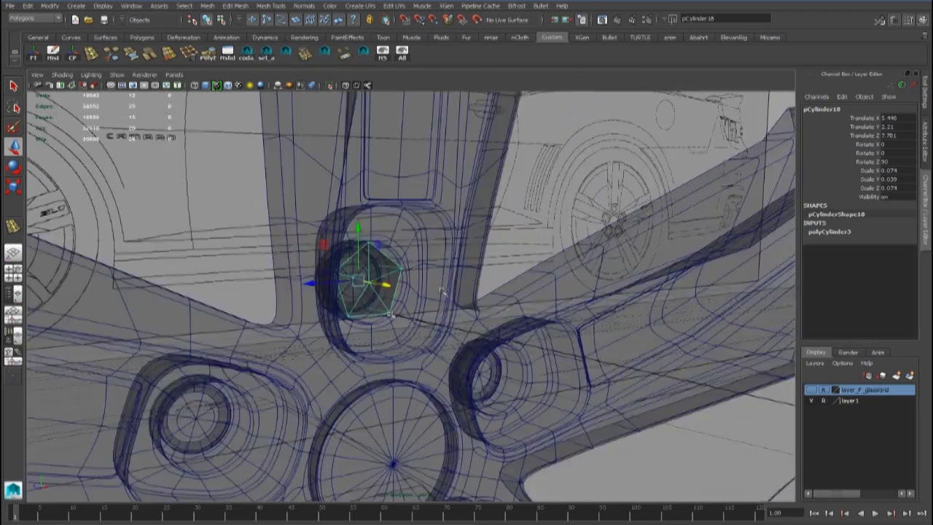
left_click_drag(437, 306, 455, 306, "alt")
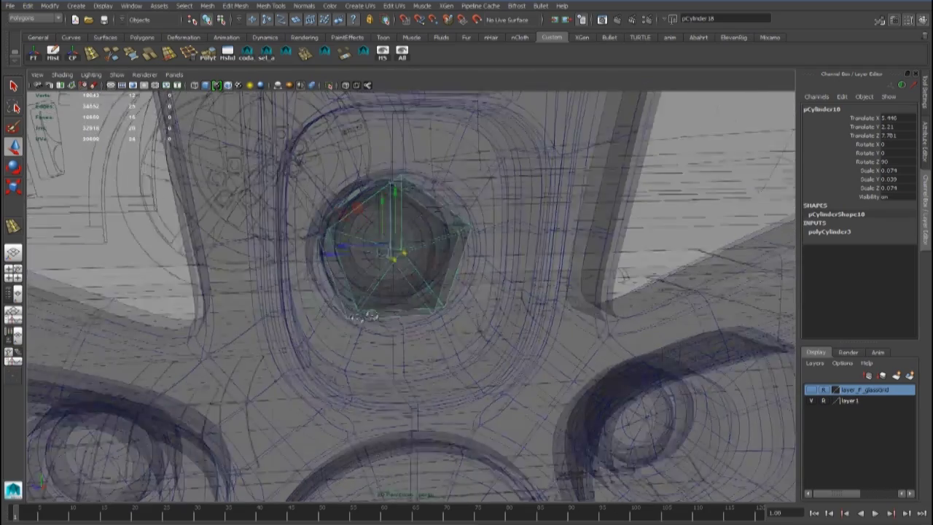
Check the prism against the lug hole and set the lambert1 material's transparency back to zero
key("space")
key("space")
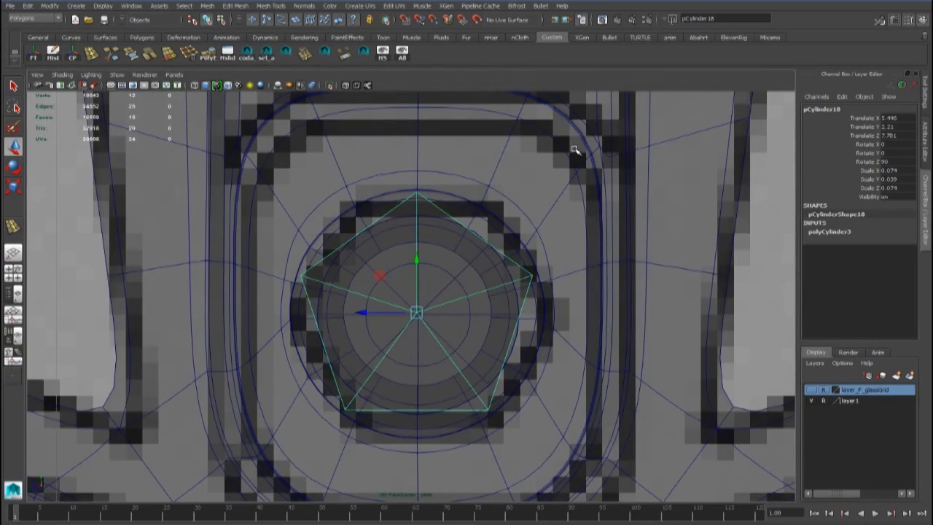
key("space")
key("space")
left_click_drag(576, 150, 504, 261, "alt")
scroll(503, 266, "up", 3)
left_click(924, 143)
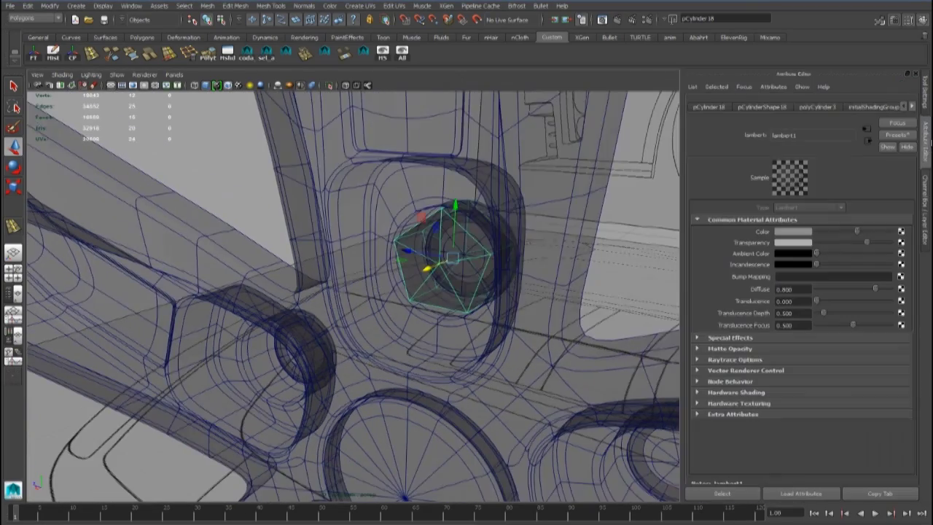
left_click_drag(861, 243, 725, 252)
left_click_drag(438, 268, 444, 267, "alt")
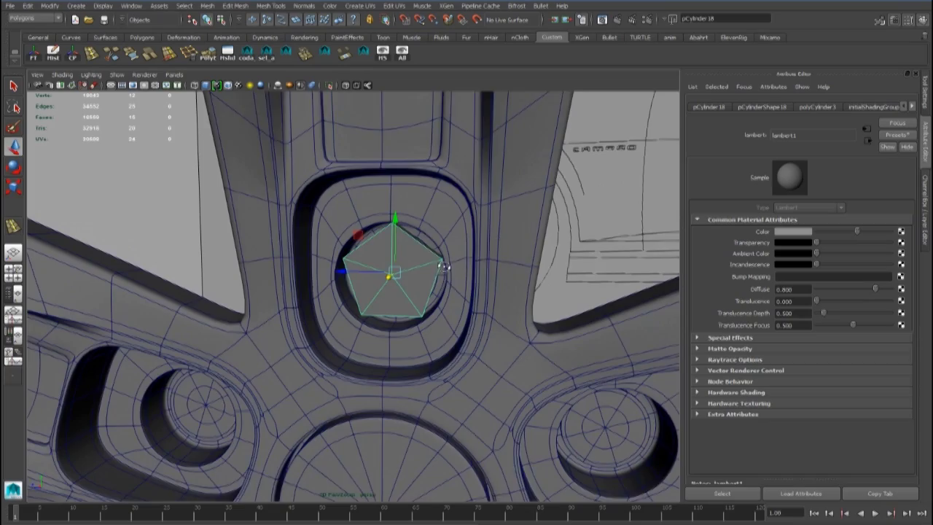
Scale the pentagonal prism so it fits inside the lug hole and check it from several angles
middle_click_drag(444, 267, 464, 244, "alt")
key("r")
scroll(433, 250, "up", 8)
scroll(432, 250, "down", 8)
left_click_drag(477, 248, 326, 287, "alt")
scroll(450, 242, "down", 5)
scroll(448, 252, "down", 4)
scroll(397, 264, "down", 3)
scroll(364, 284, "up", 3)
scroll(352, 275, "up", 5)
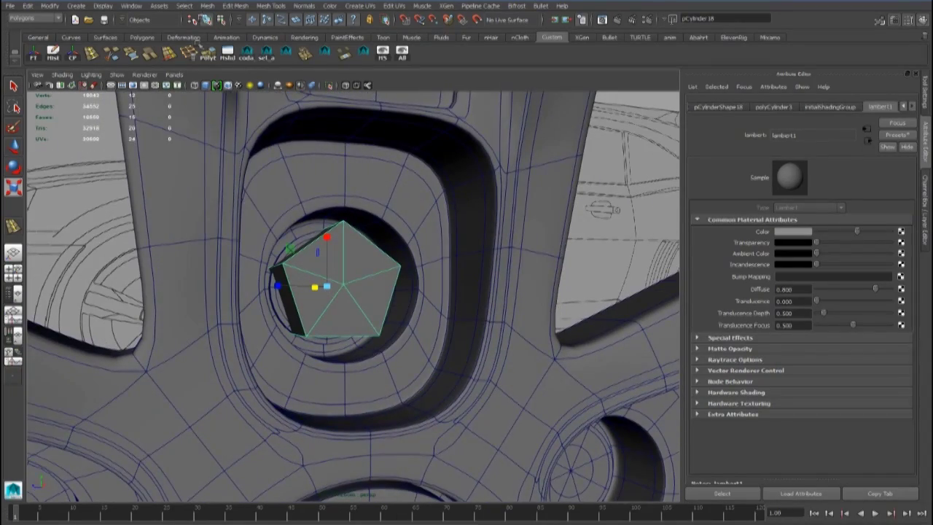
Try a one-segment bevel with a width of 0.1 on the pentagonal prism's edges, and undo it
left_click(206, 6)
mouse_move(244, 6)
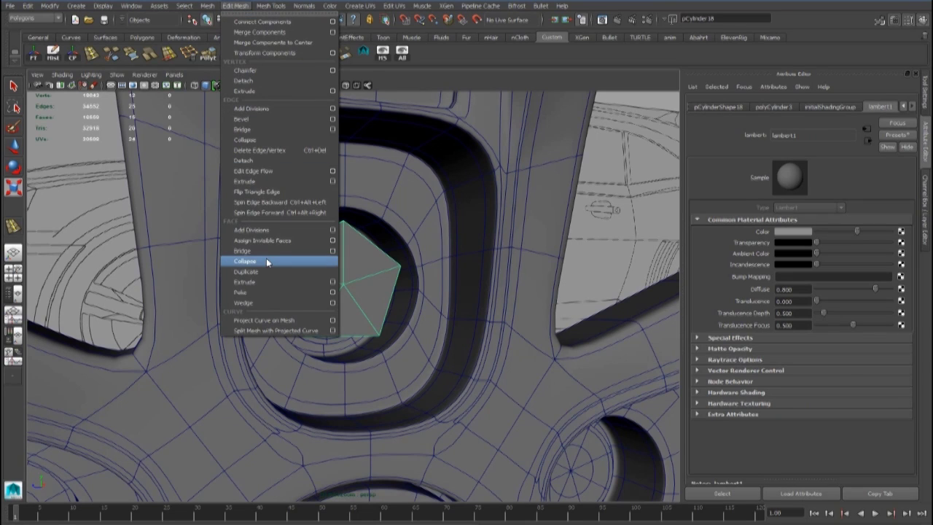
left_click(332, 118)
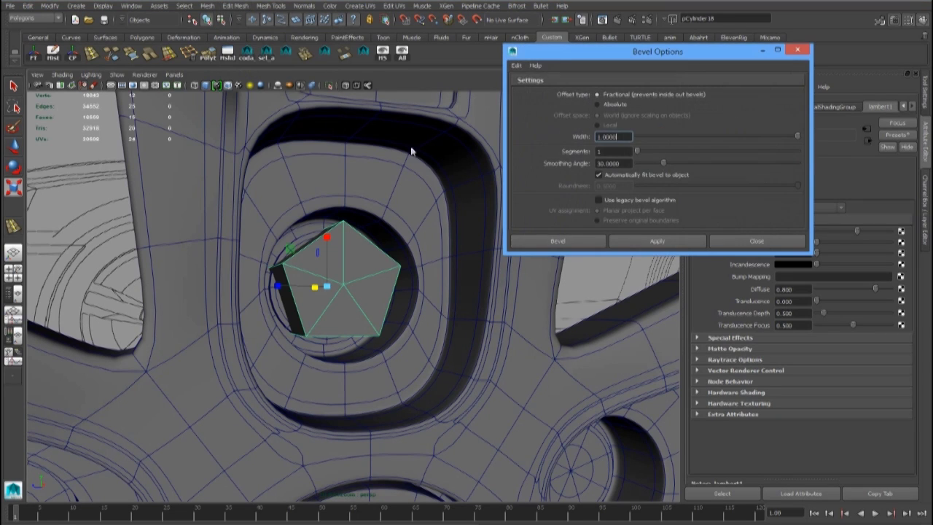
left_click(517, 65)
left_click(580, 240)
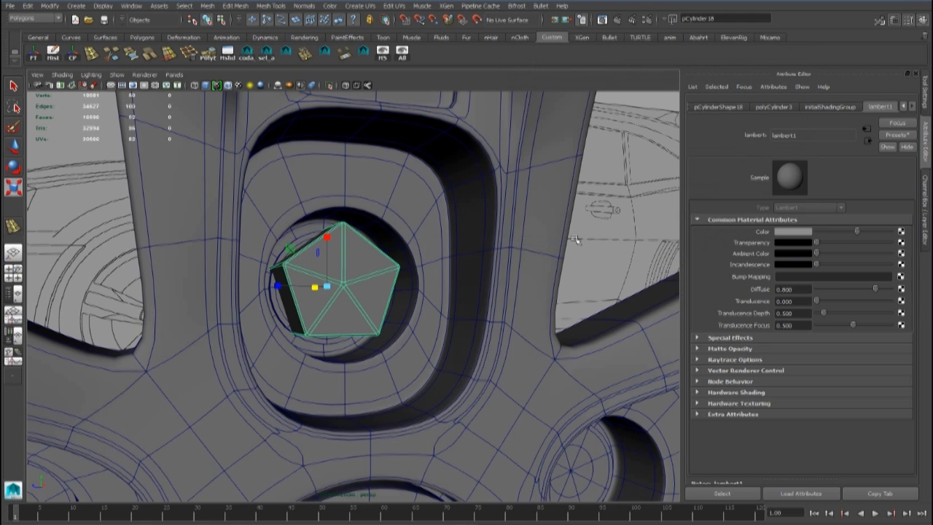
key("ctrl+z")
Bevel the pentagonal prism's edges with a width of 0.1 and 2 segments
scroll(318, 261, "up", 5)
left_click(235, 6)
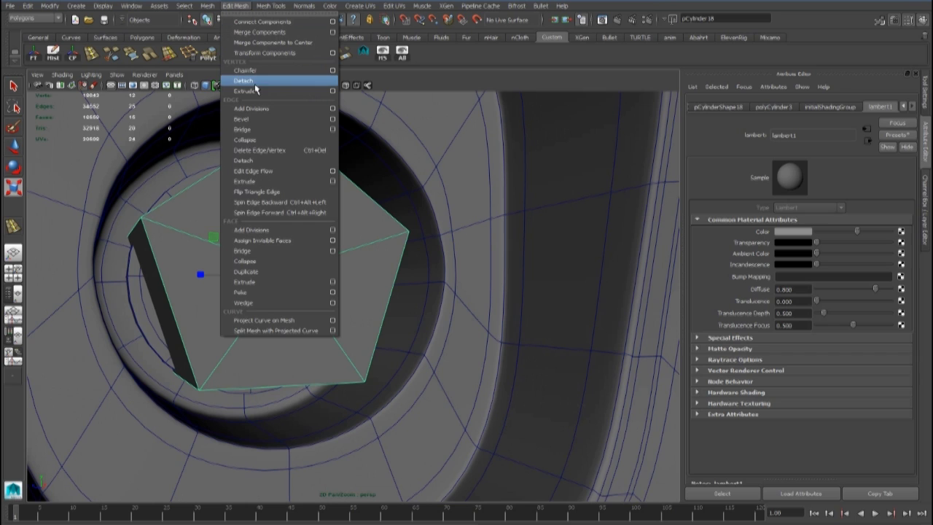
left_click(332, 119)
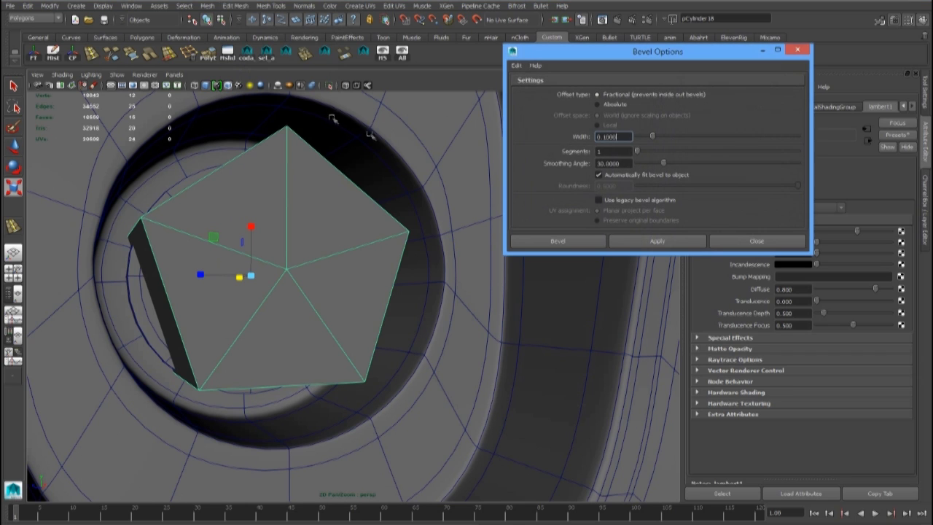
left_click(636, 243)
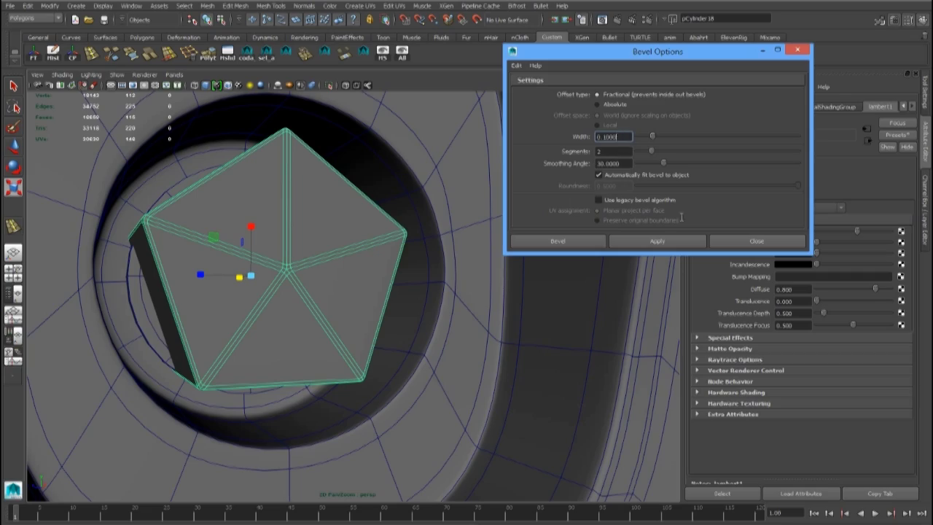
left_click(756, 240)
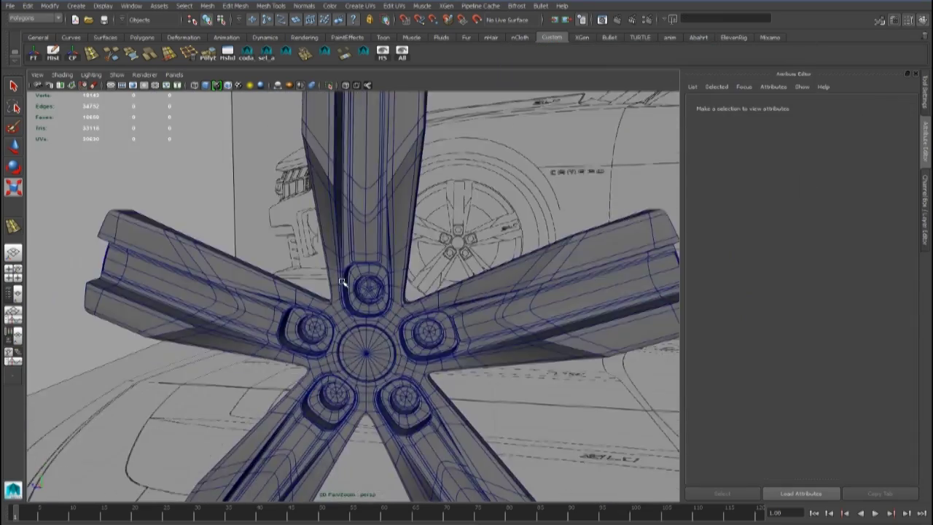
Select the bevelled lug nut in the top lug hole for moving and frame it together with the hub
right_click_drag(343, 283, 371, 283, "alt")
left_click_drag(372, 283, 350, 289, "alt")
right_click_drag(350, 289, 386, 270, "alt")
left_click_drag(386, 269, 312, 258, "alt")
left_click(334, 257)
key("w")
left_click(432, 187)
left_click_drag(432, 187, 350, 212, "alt")
left_click(372, 287)
left_click_drag(372, 288, 370, 254, "alt")
middle_click_drag(370, 254, 368, 241, "alt")
Move the lug nut's pivot to the hub centre and raise the lambert1 material's transparency to reveal the blueprint in the side view
key("Insert")
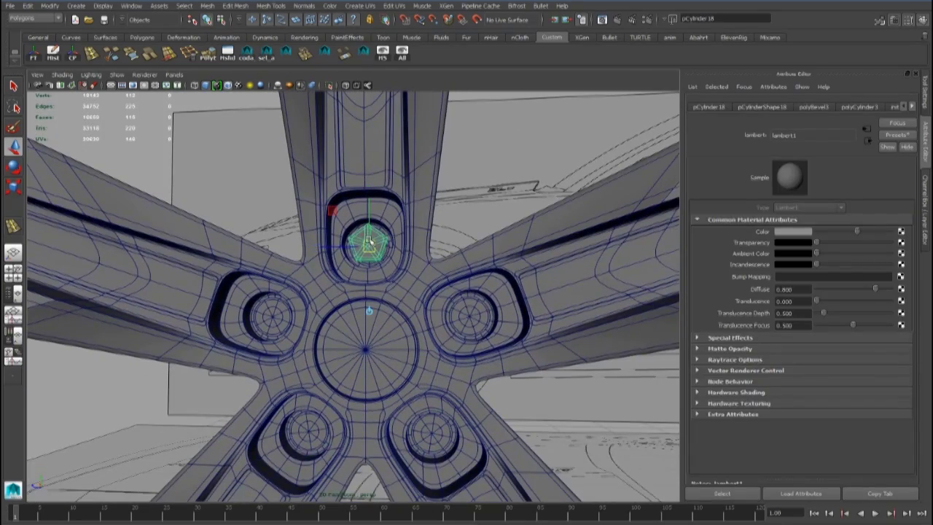
key("space")
left_click_drag(815, 243, 866, 244)
key("space")
middle_click_drag(378, 314, 381, 281, "alt")
right_click_drag(381, 281, 335, 204, "alt")
middle_click_drag(335, 204, 349, 287, "alt")
right_click_drag(348, 287, 402, 322, "alt")
middle_click_drag(401, 322, 394, 299, "alt")
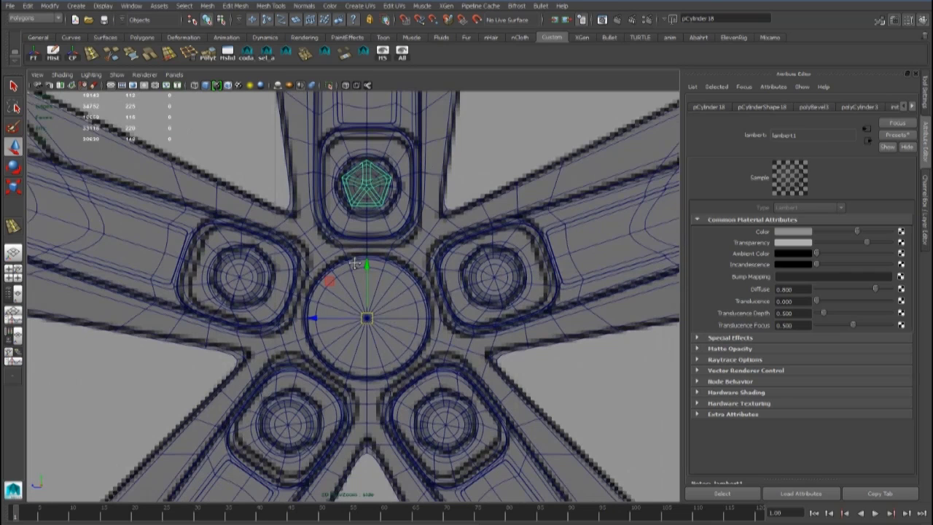
Duplicate the lug nut four times, rotating each copy around the hub centre into one of the remaining lug holes
key("ctrl+d")
key("e")
left_click_drag(409, 276, 452, 360)
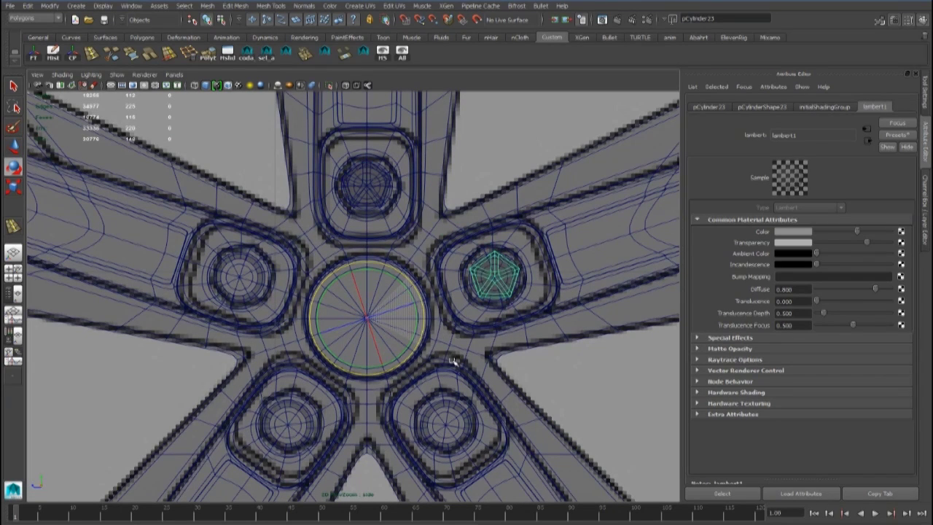
middle_click_drag(412, 279, 416, 244, "alt")
left_click_drag(416, 244, 430, 310)
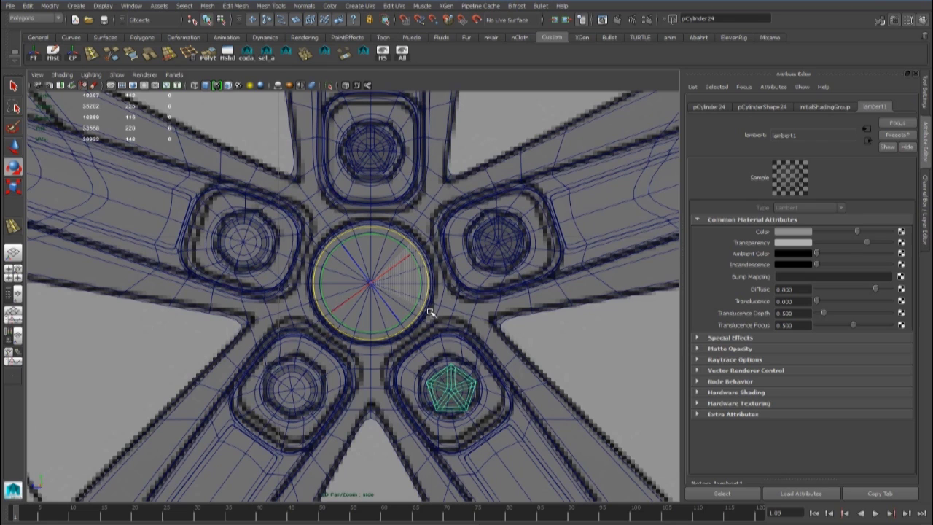
left_click_drag(410, 241, 418, 306)
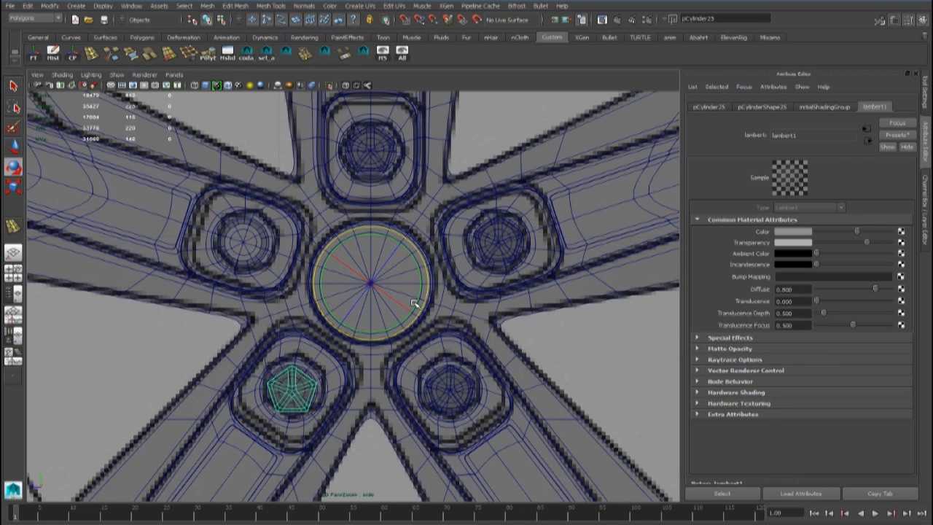
key("ctrl+d")
left_click_drag(399, 237, 430, 299)
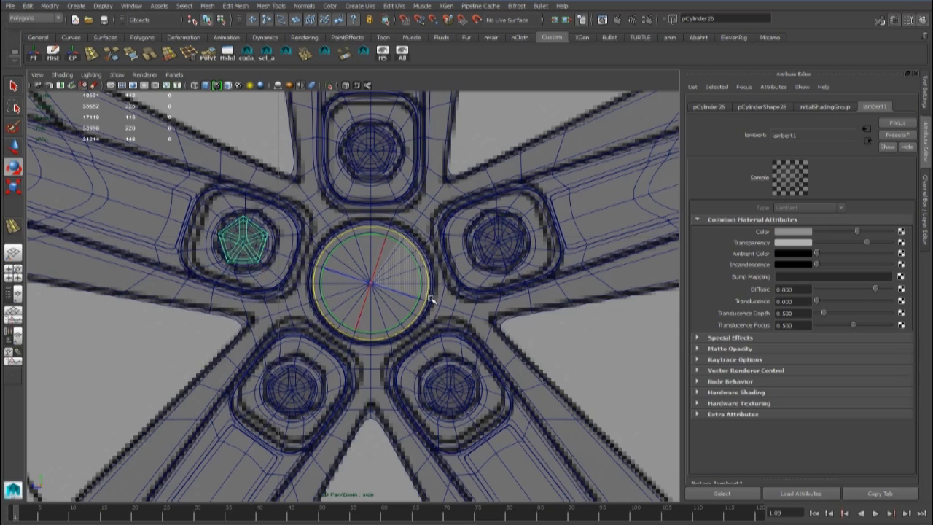
Return to the perspective view, set the lambert1 material's transparency back to zero and clear the selection
key("space")
key("space")
scroll(406, 201, "down", 3)
right_click_drag(371, 207, 415, 194)
left_click(476, 257)
left_click_drag(866, 242, 814, 243)
left_click(518, 155)
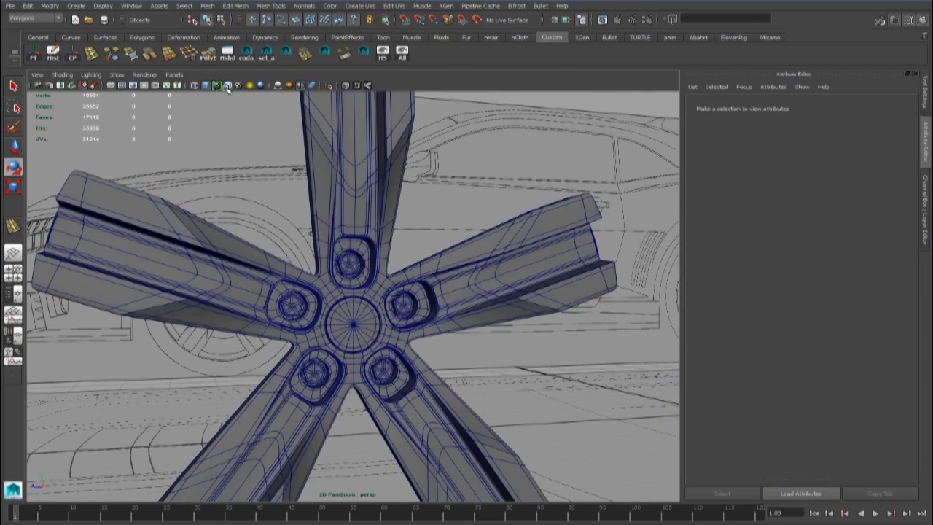
Hide the wireframe overlay on the shaded model and inspect the five spokes with their lug nuts against the blueprint
left_click(227, 85)
scroll(391, 223, "down", 5)
left_click_drag(391, 223, 430, 291, "alt")
scroll(312, 302, "up", 5)
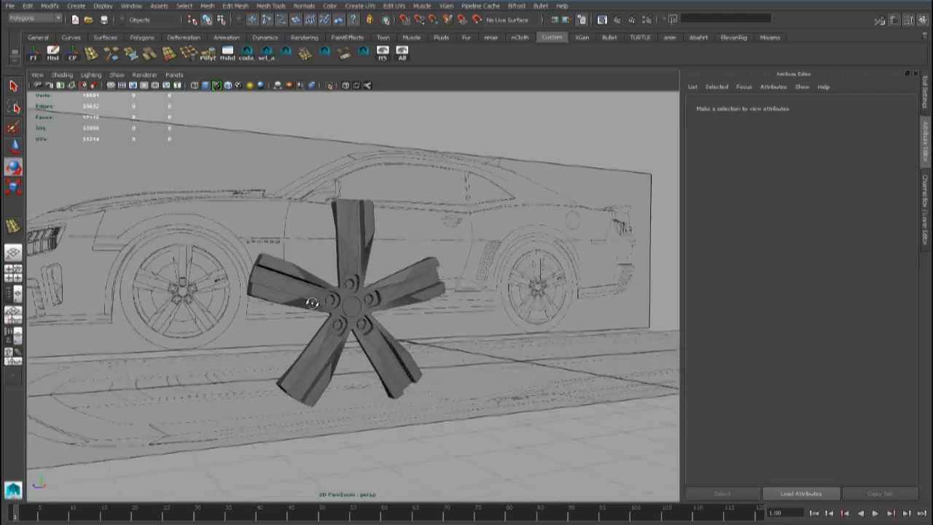